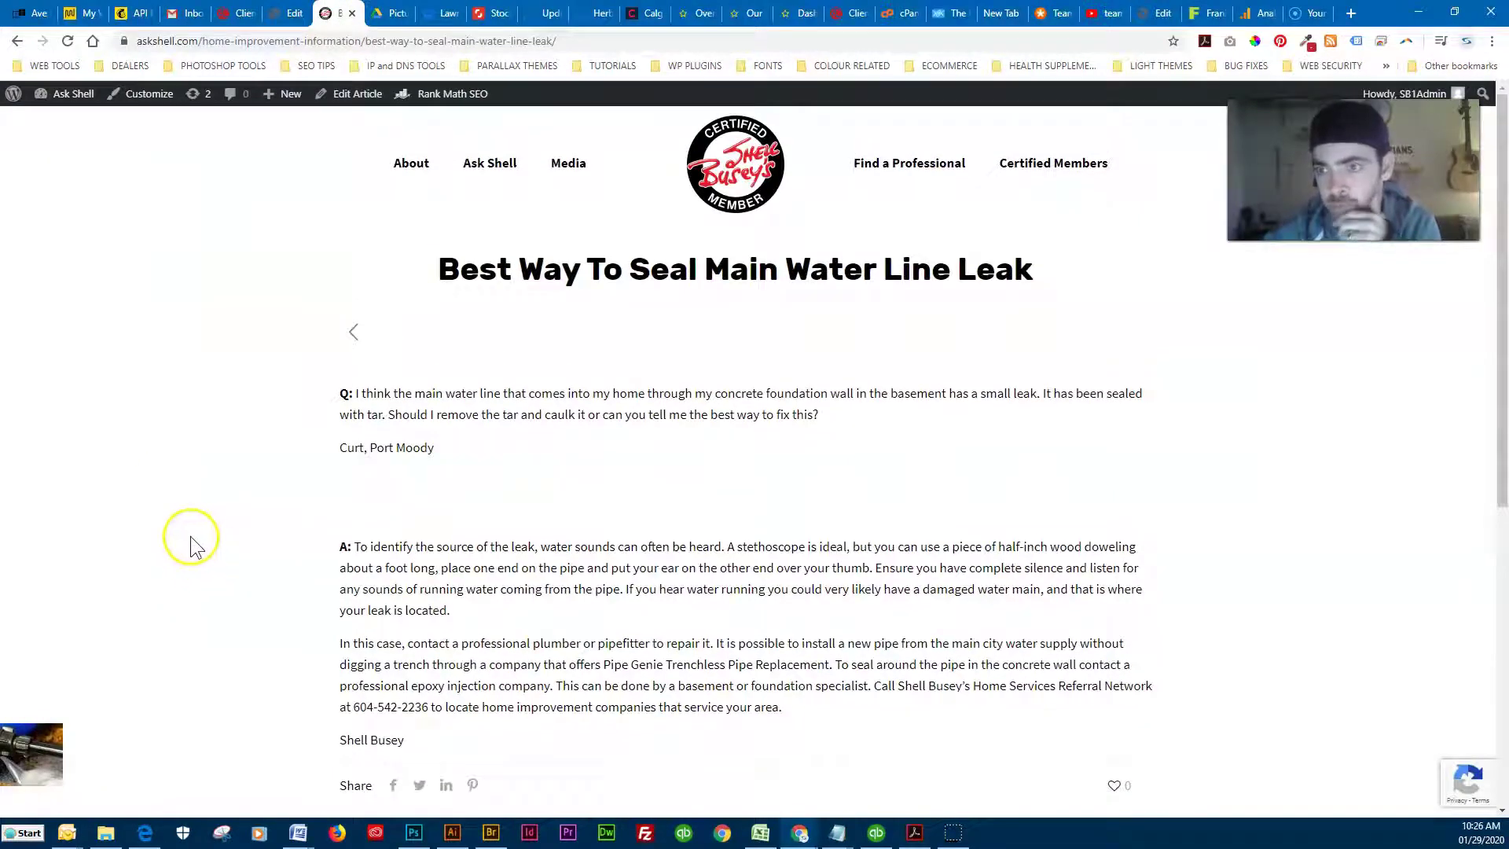
Step: Review the article 'Best Way To Seal Main Water Line Leak' in the editor, scoring 55/100
{"action": "left_click", "coordinate": [289, 14]}
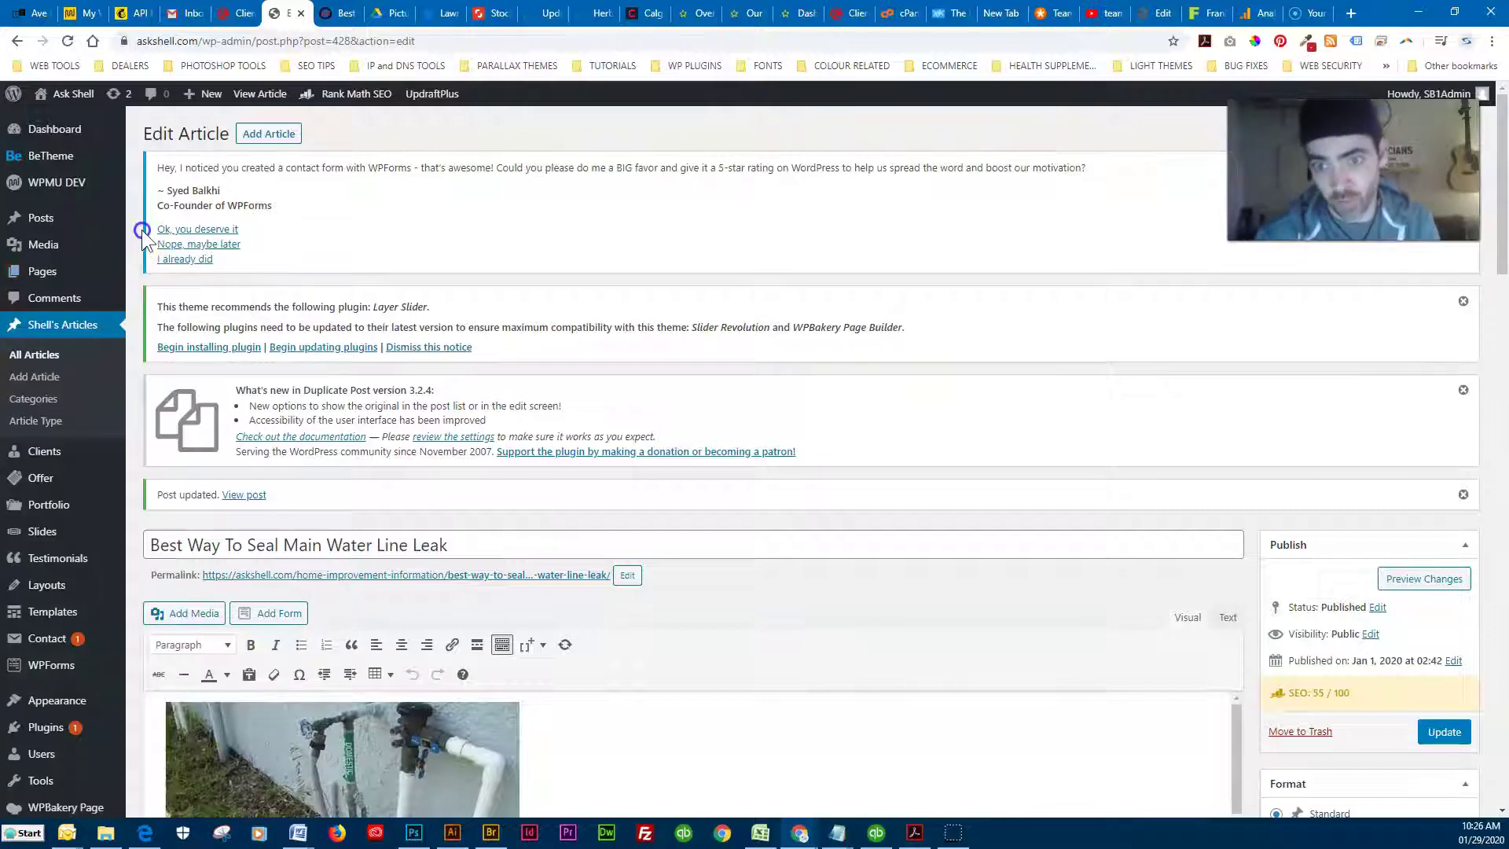
{"action": "scroll", "coordinate": [134, 376], "scroll_direction": "down", "scroll_amount": 2}
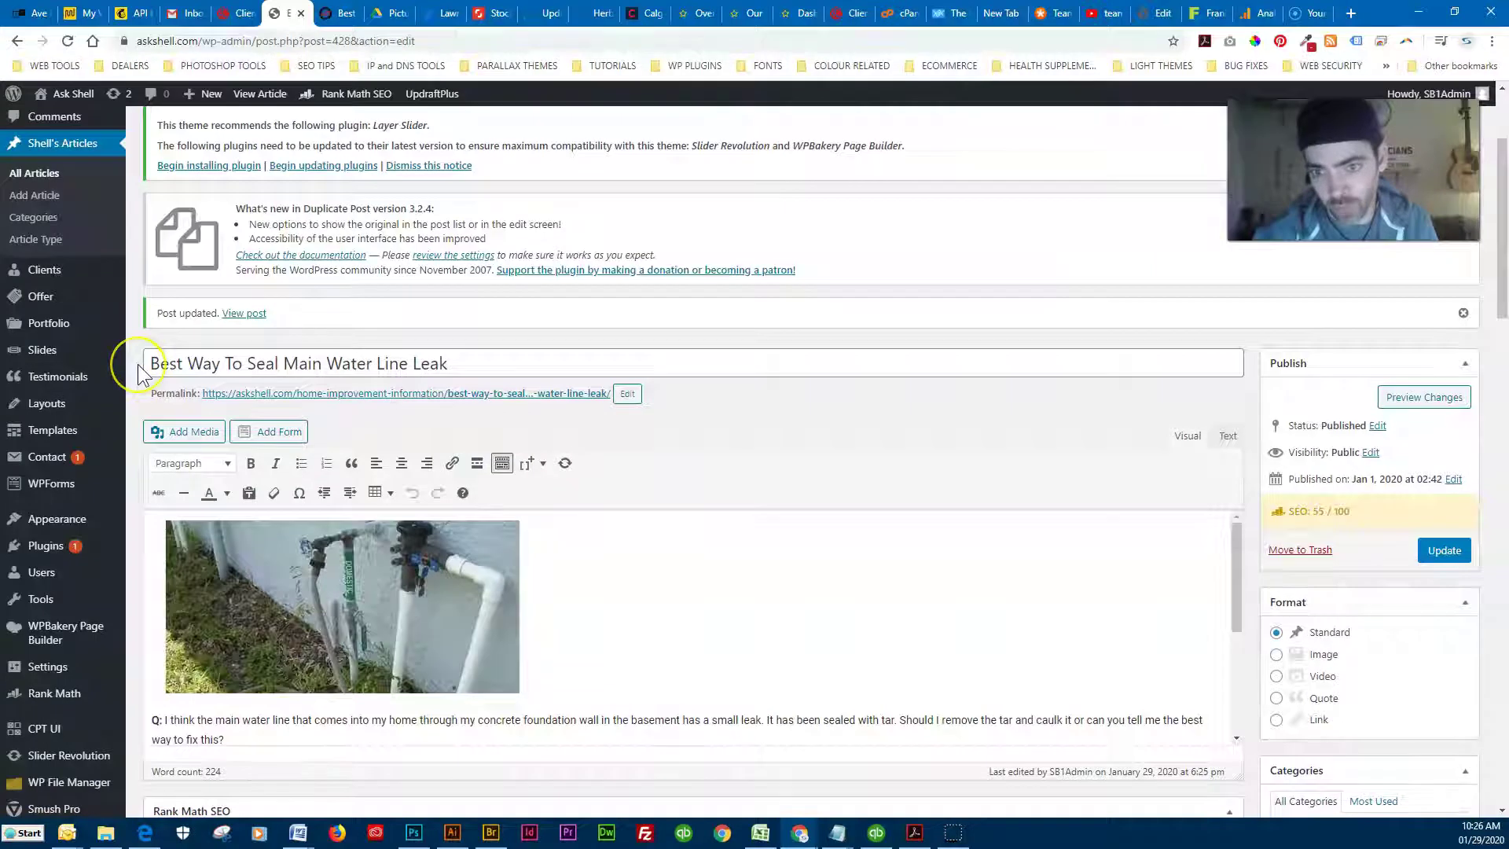
{"action": "scroll", "coordinate": [139, 365], "scroll_direction": "down", "scroll_amount": 2}
{"action": "scroll", "coordinate": [138, 365], "scroll_direction": "up", "scroll_amount": 4}
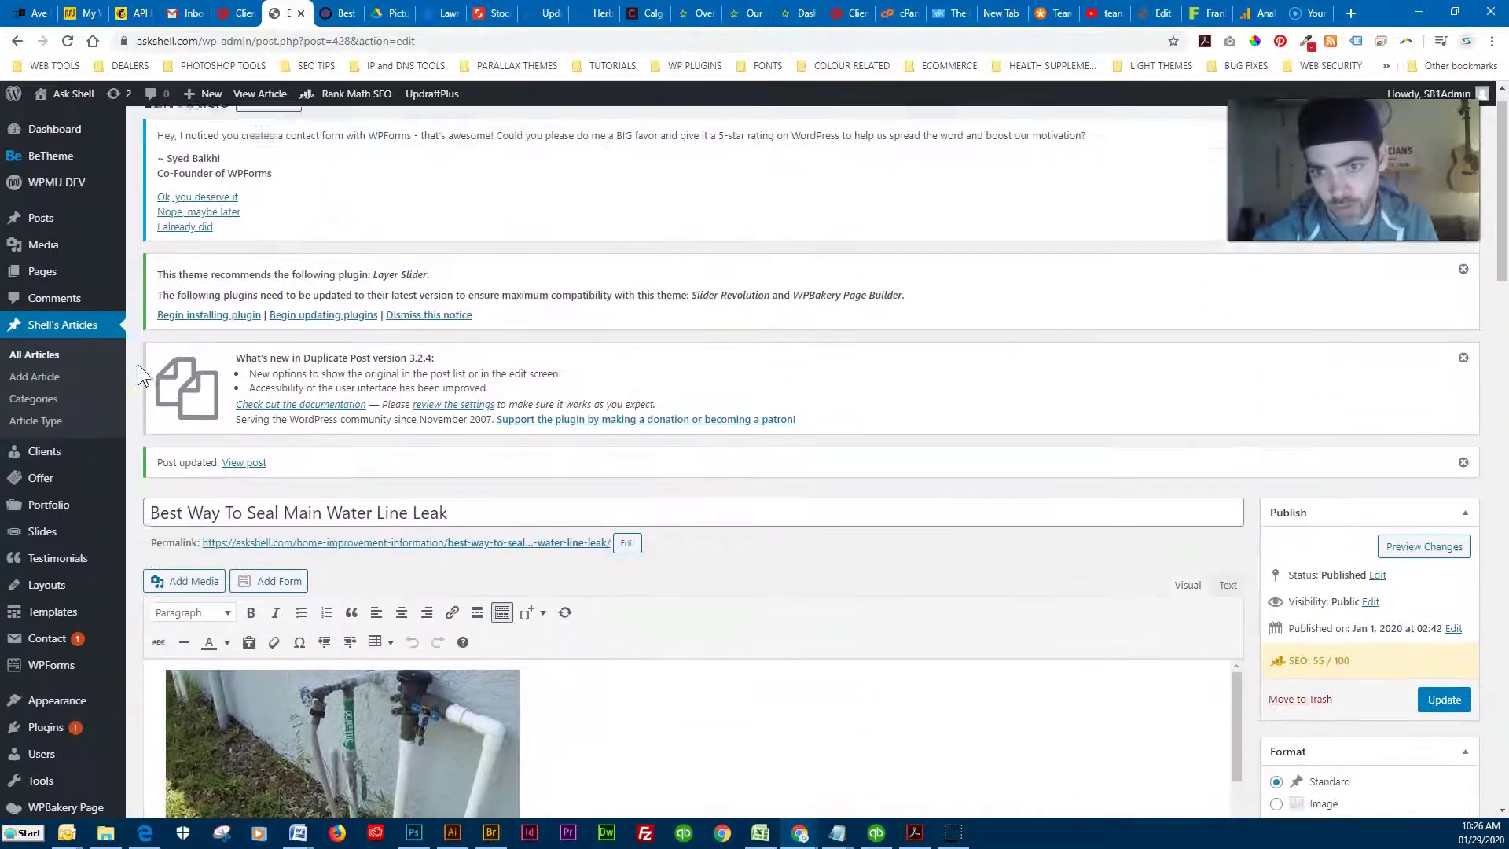
{"action": "scroll", "coordinate": [138, 364], "scroll_direction": "up", "scroll_amount": 1}
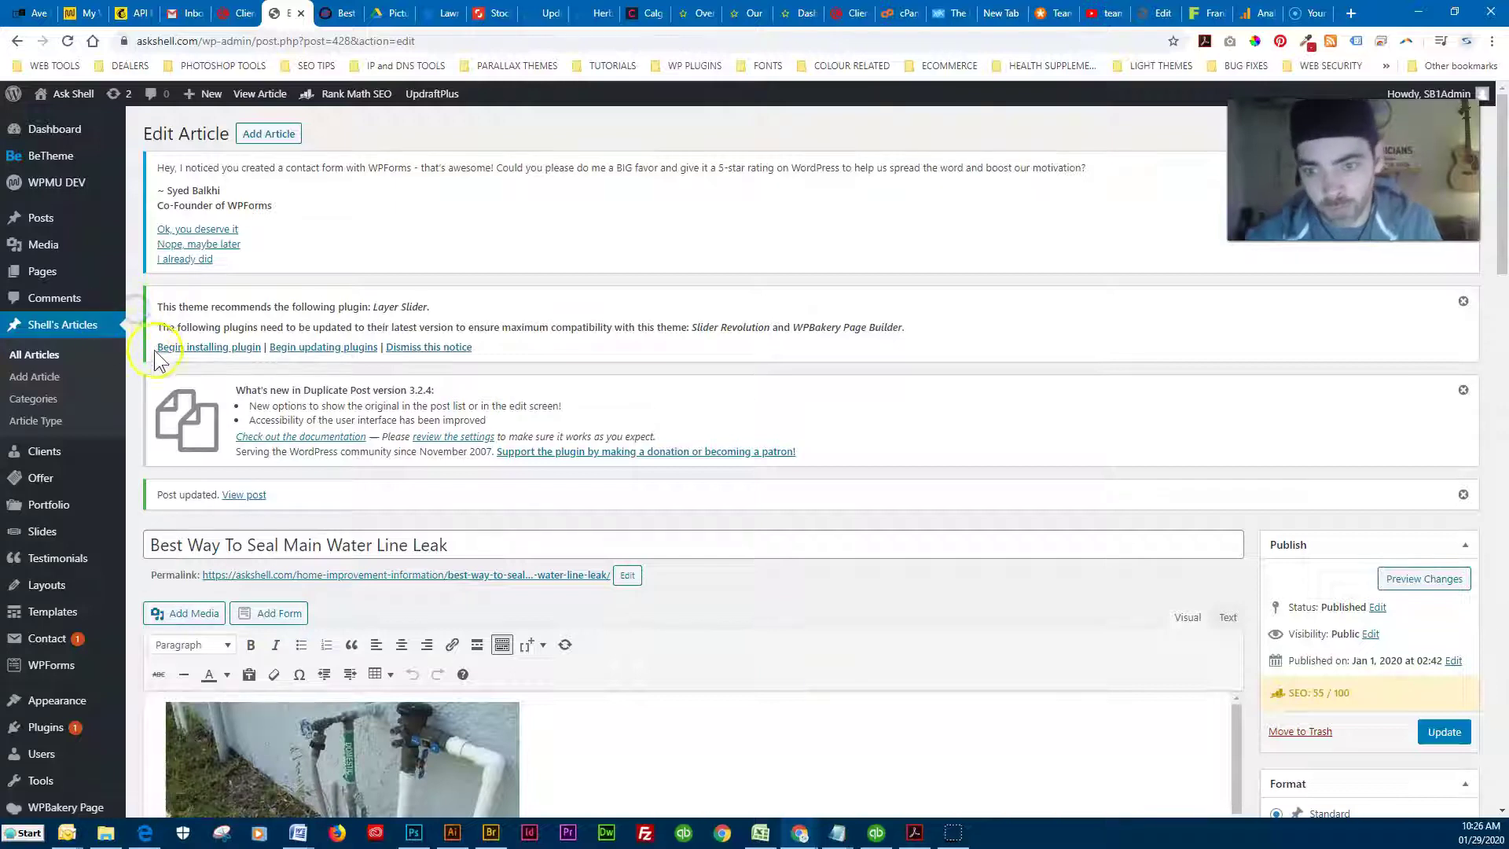
{"action": "scroll", "coordinate": [140, 365], "scroll_direction": "down", "scroll_amount": 4}
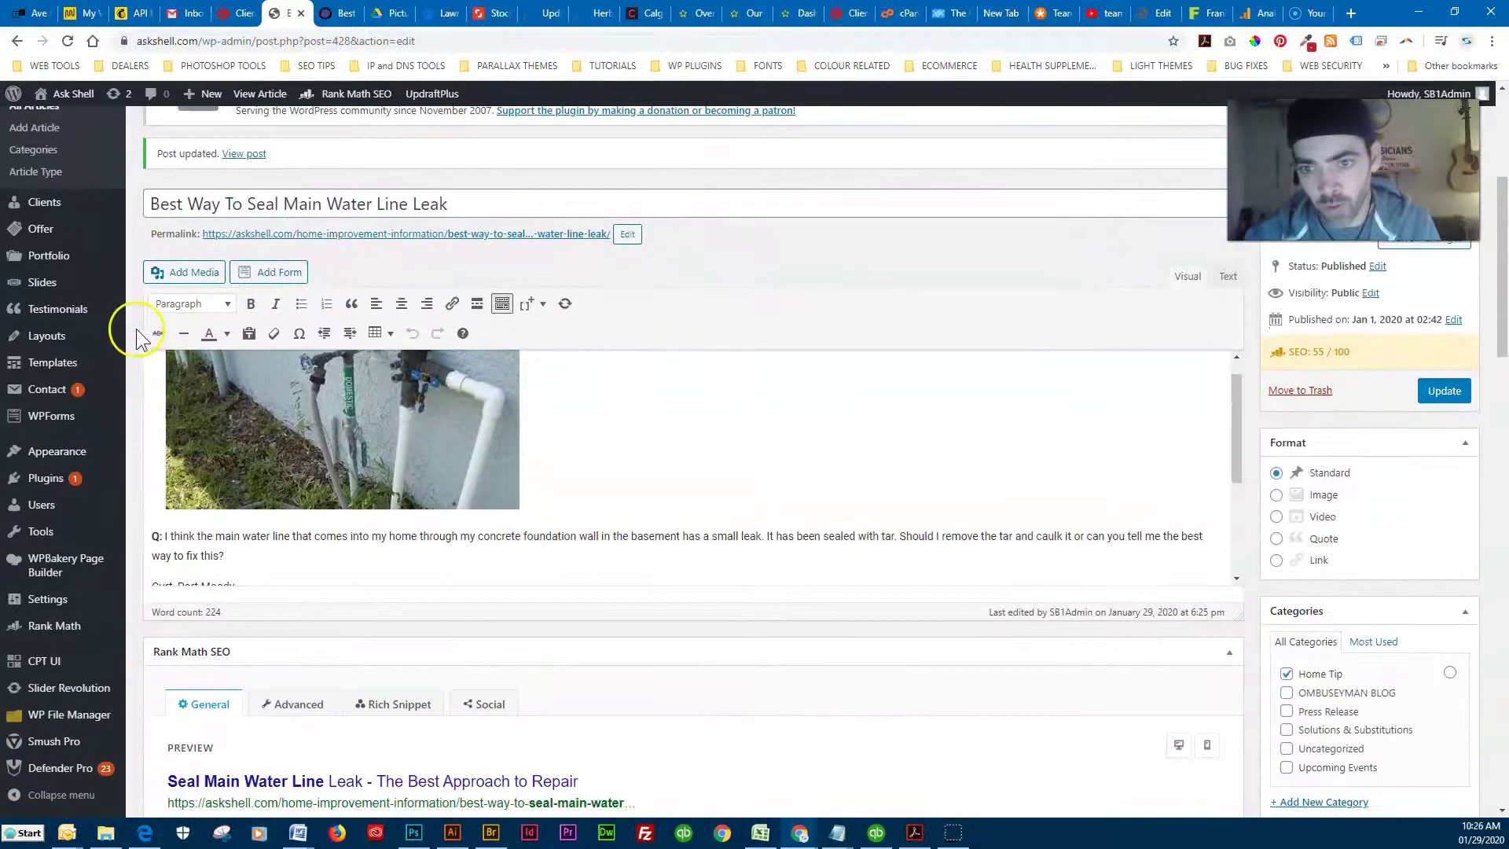
{"action": "scroll", "coordinate": [138, 339], "scroll_direction": "up", "scroll_amount": 1}
Step: Open the live post and select 'Seal Main Water Line Leak' in its heading
{"action": "scroll", "coordinate": [140, 339], "scroll_direction": "up", "scroll_amount": 1}
{"action": "left_click", "coordinate": [244, 310]}
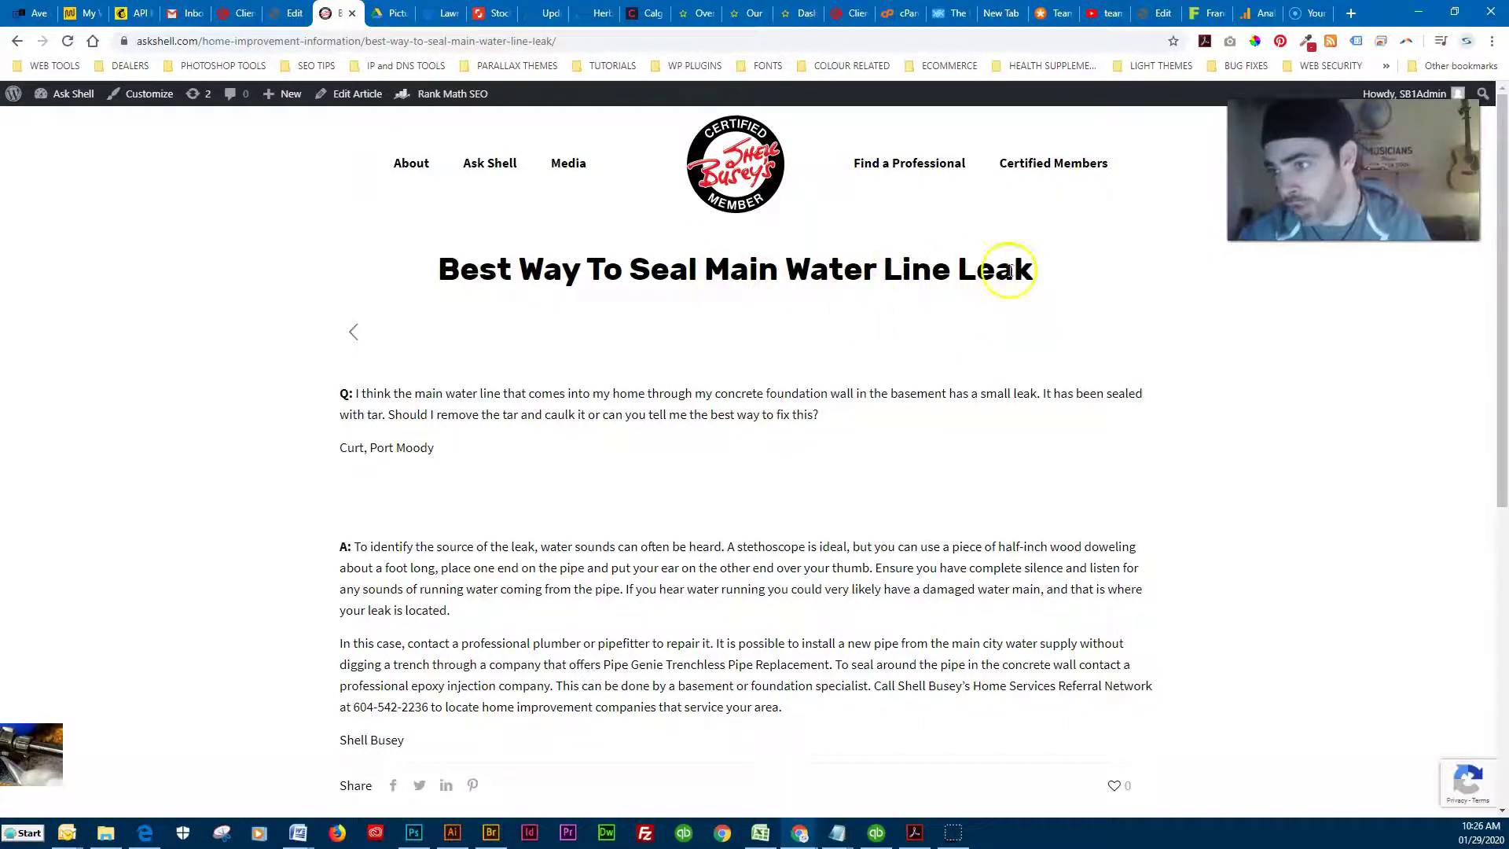
{"action": "left_click_drag", "start_coordinate": [1037, 263], "coordinate": [636, 262]}
{"action": "key", "text": "ctrl+c"}
Step: Swap the old Rank Math focus keyword for 'Seal Main Water Line Leak', dropping the score to 7/100
{"action": "left_click", "coordinate": [292, 13]}
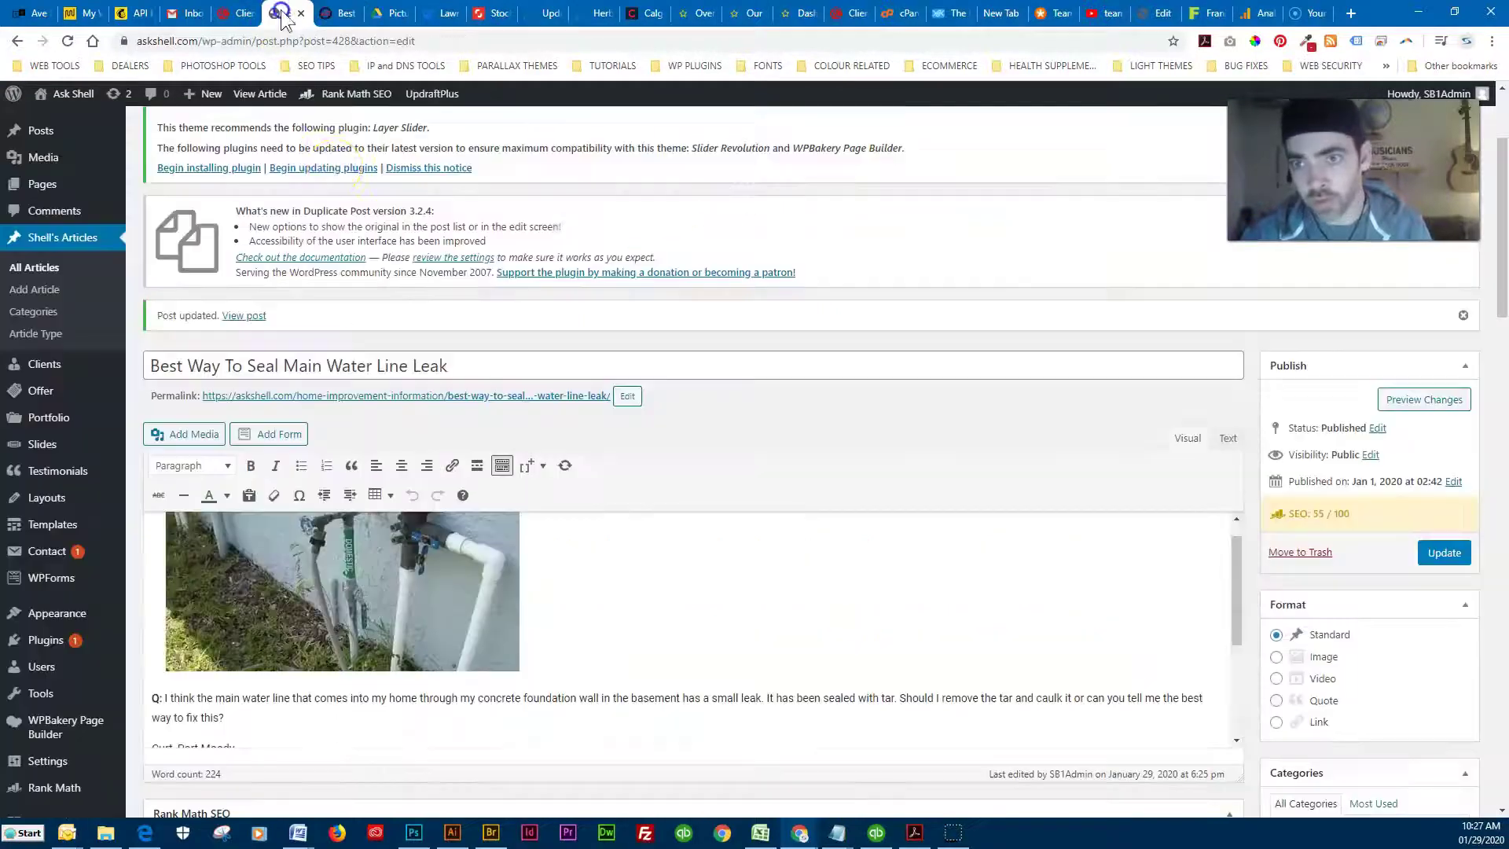
{"action": "scroll", "coordinate": [318, 525], "scroll_direction": "down", "scroll_amount": 9}
{"action": "scroll", "coordinate": [319, 525], "scroll_direction": "down", "scroll_amount": 3}
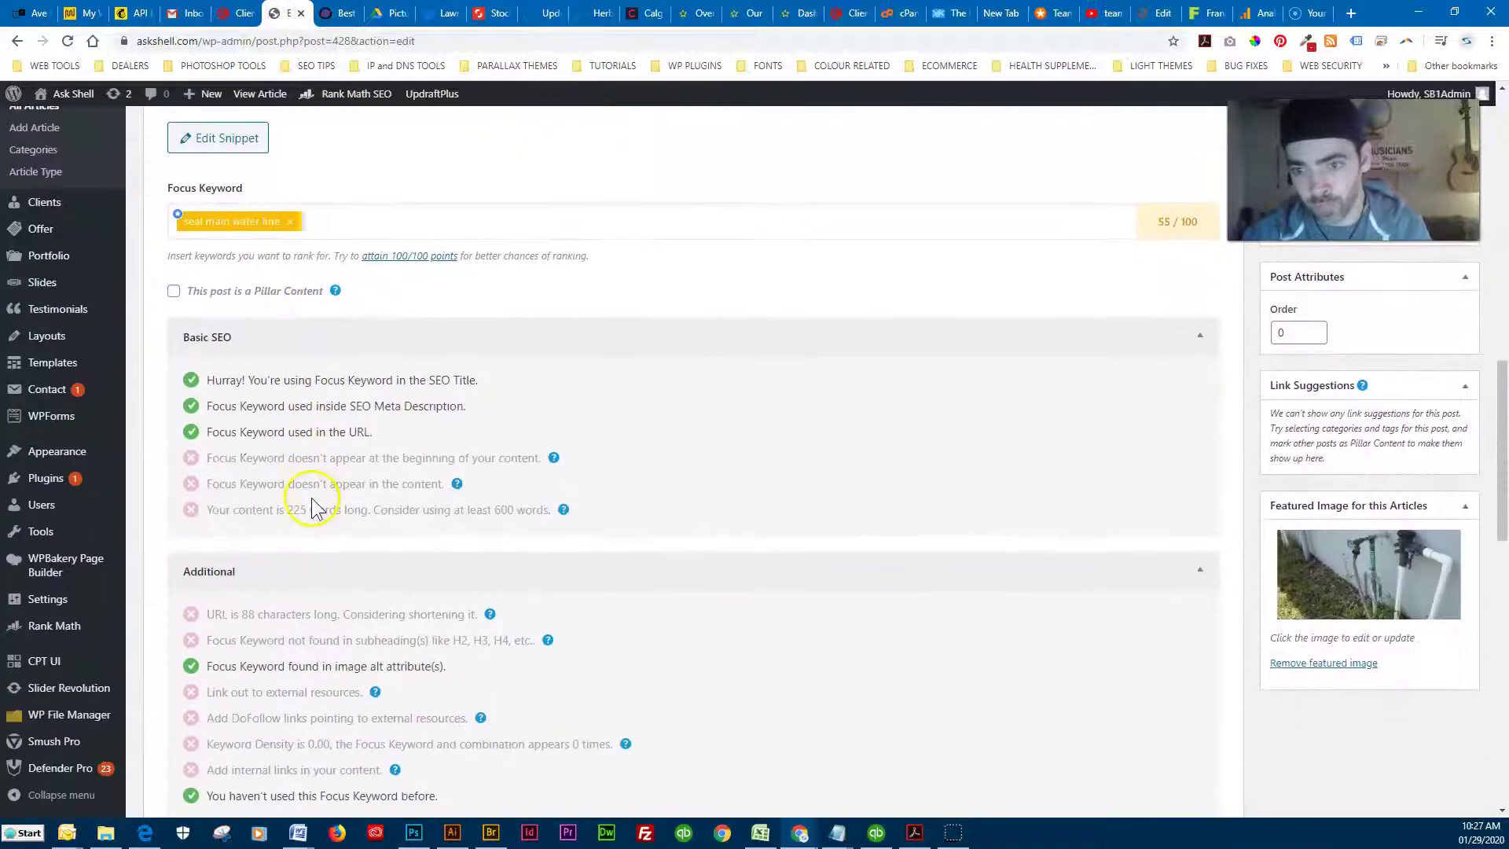
{"action": "scroll", "coordinate": [292, 336], "scroll_direction": "up", "scroll_amount": 2}
{"action": "scroll", "coordinate": [293, 336], "scroll_direction": "up", "scroll_amount": 5}
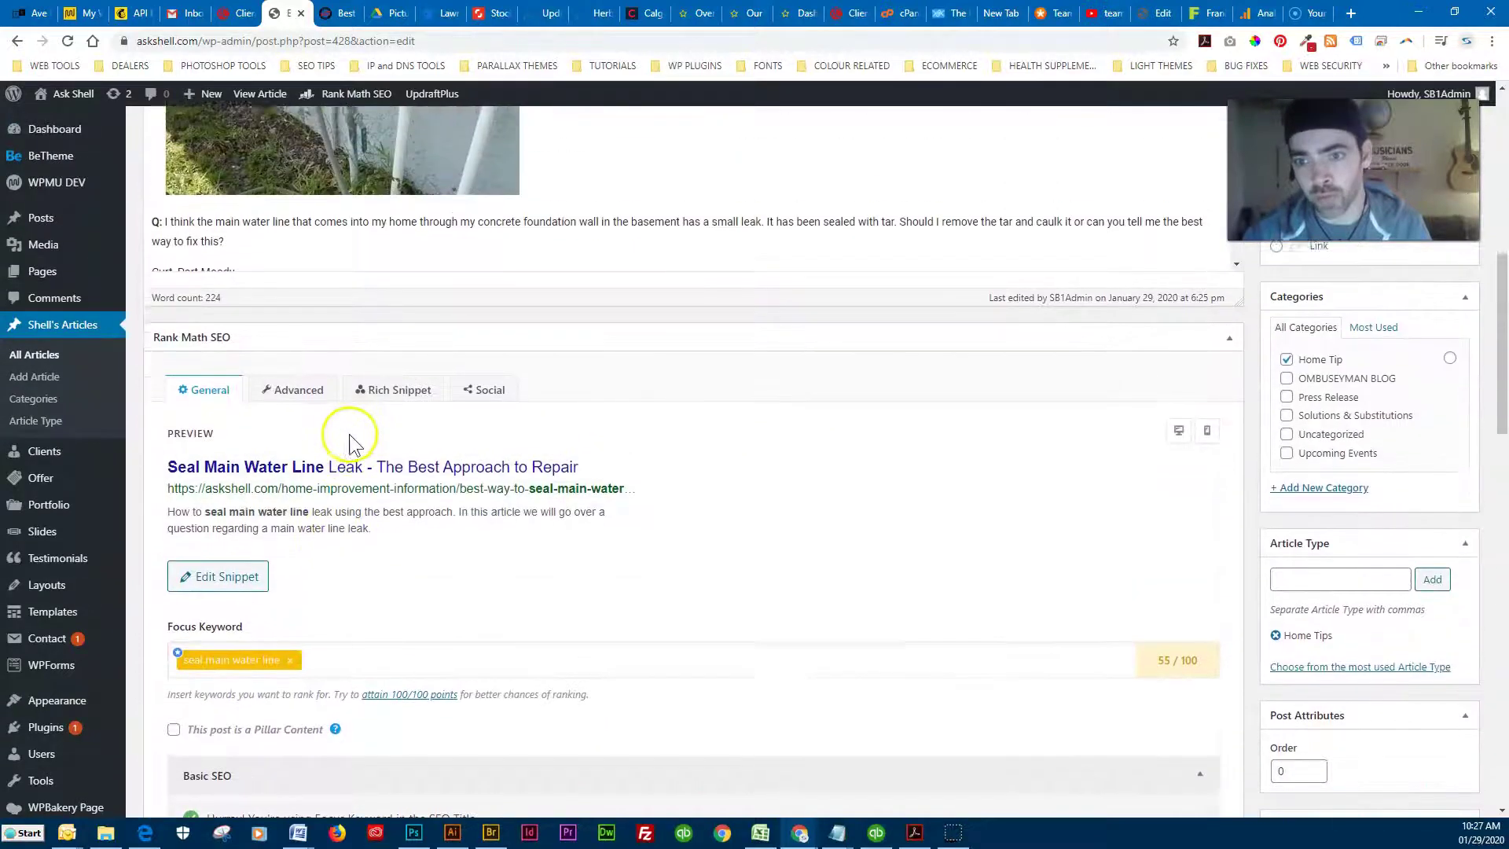
{"action": "scroll", "coordinate": [337, 479], "scroll_direction": "down", "scroll_amount": 2}
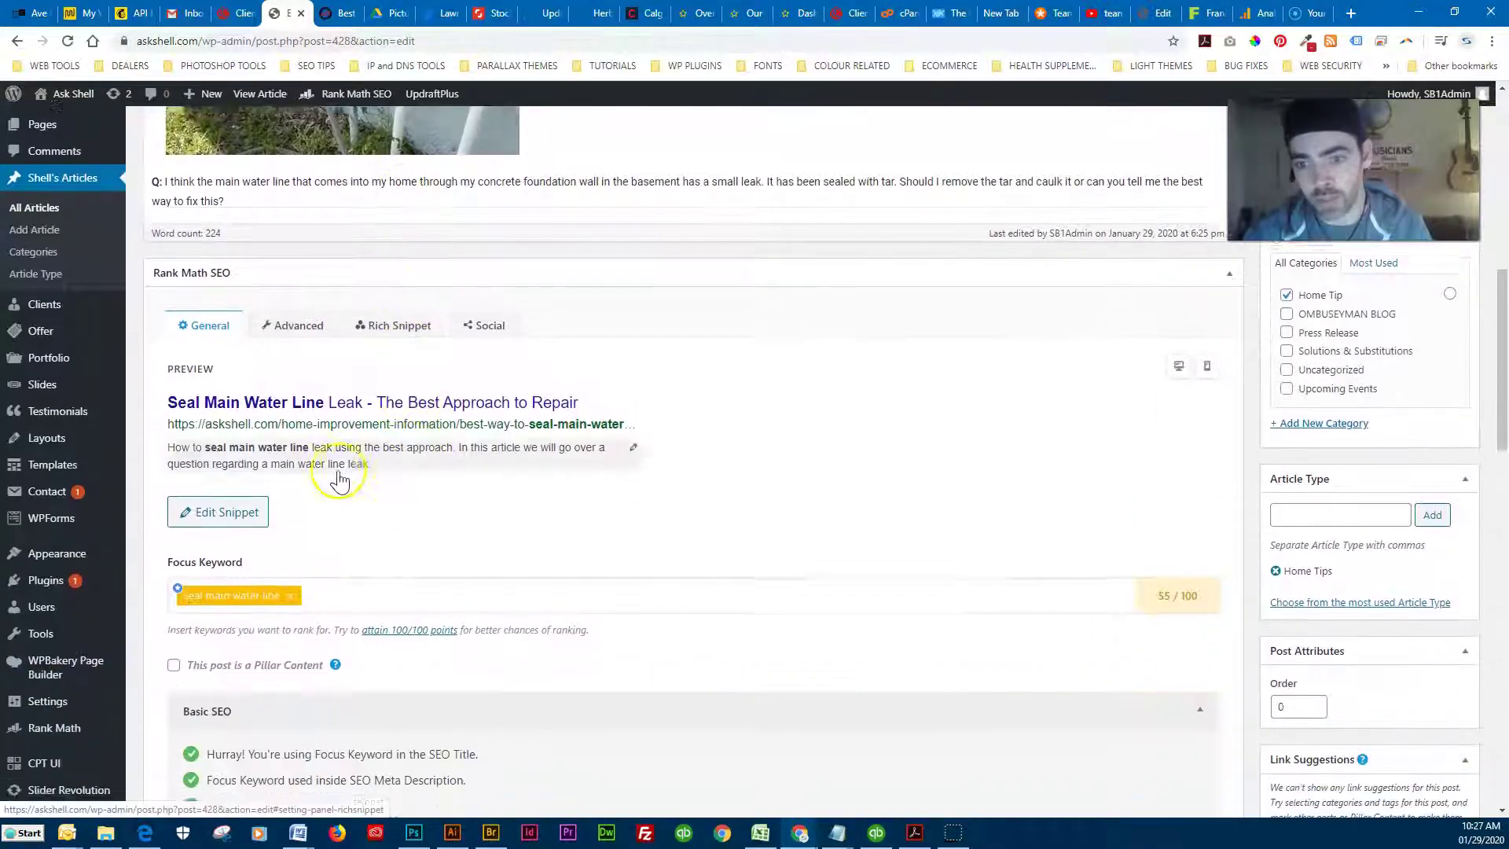
{"action": "left_click", "coordinate": [291, 564]}
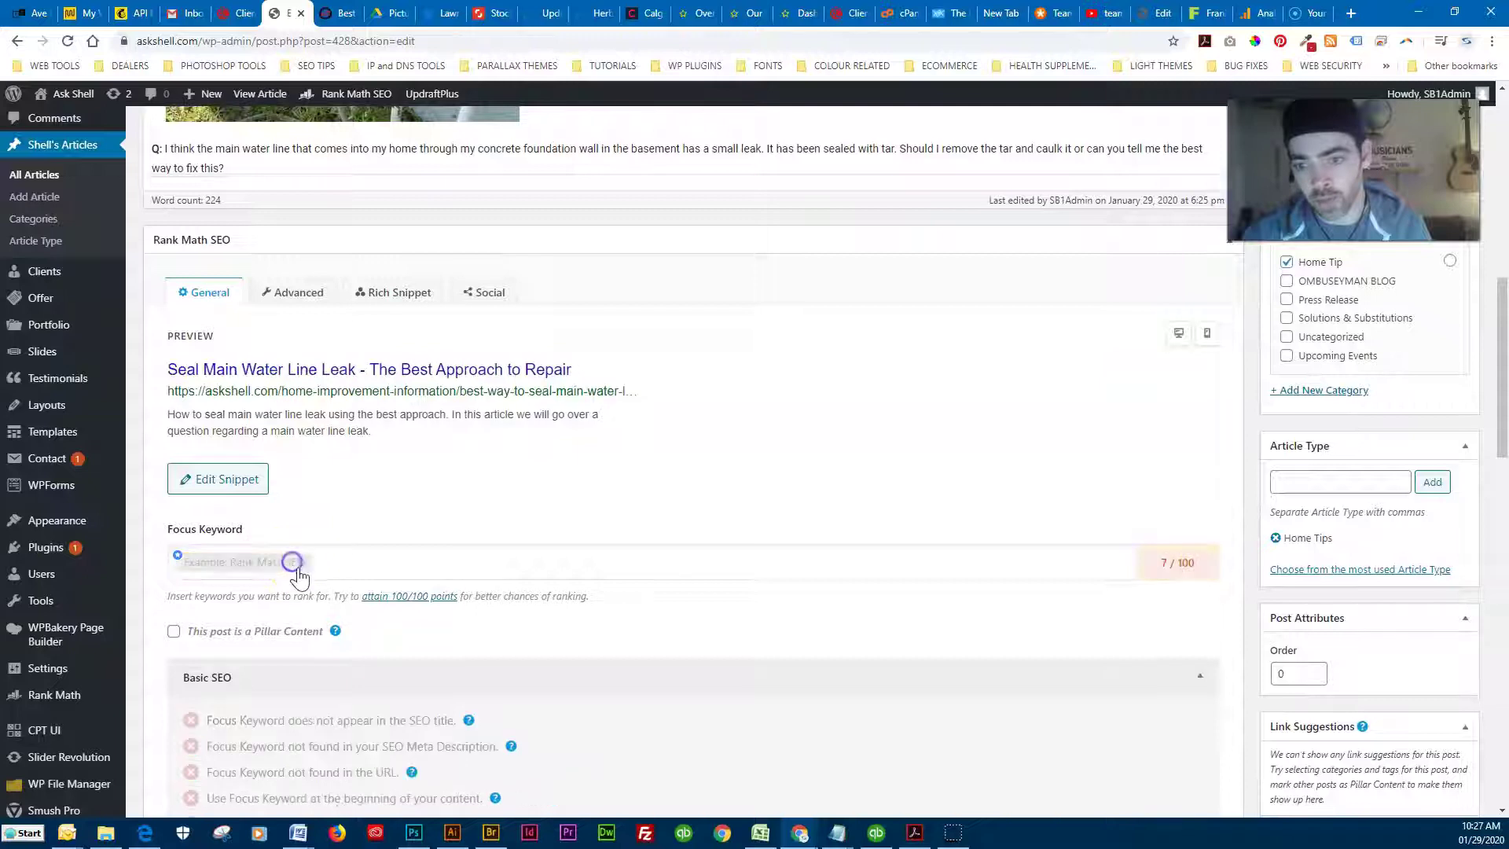
{"action": "key", "text": "ctrl+v"}
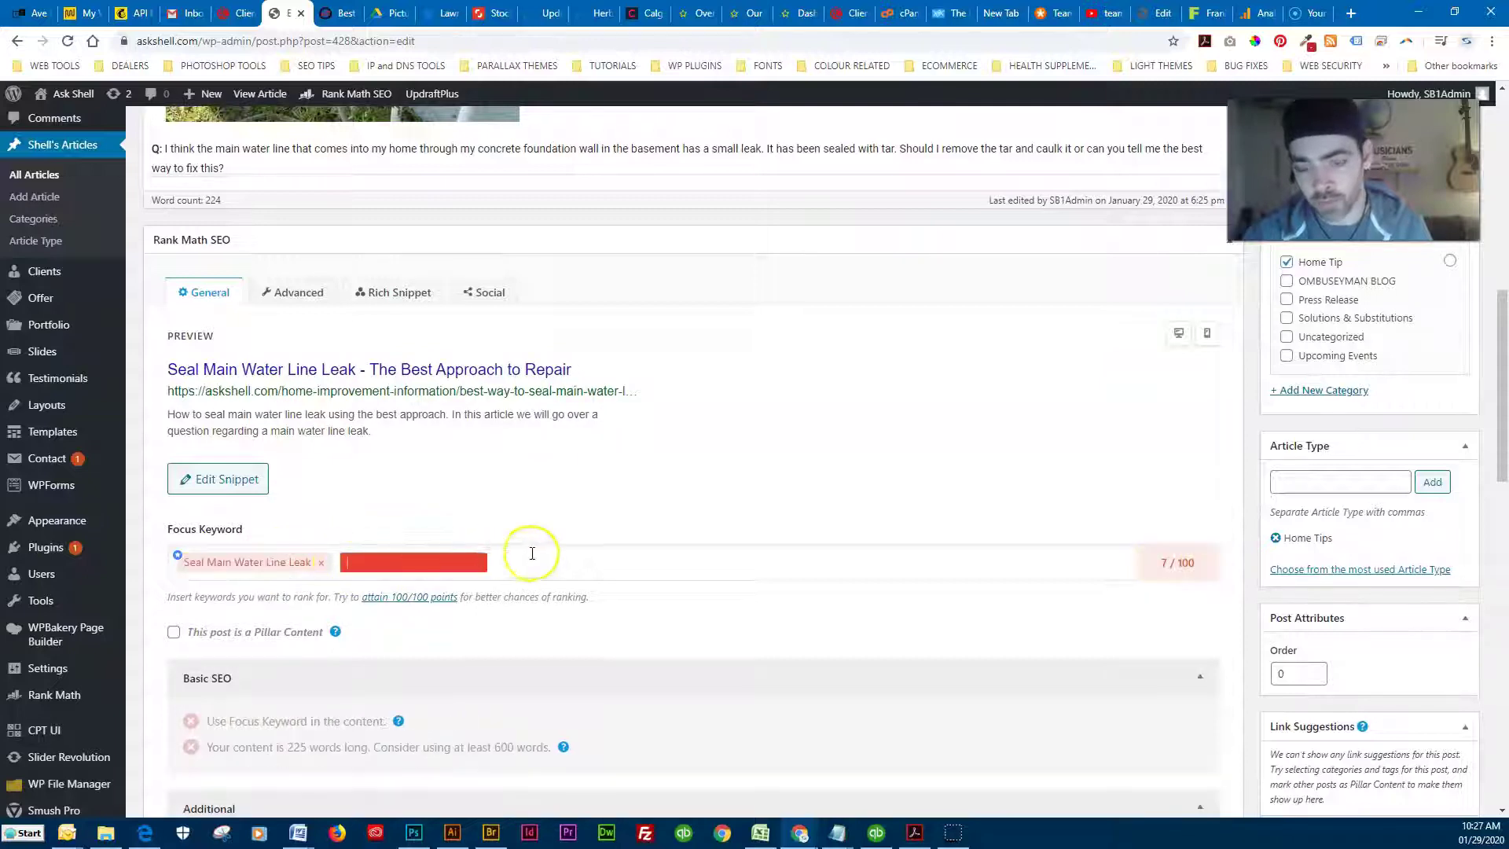
{"action": "key", "text": "Tab"}
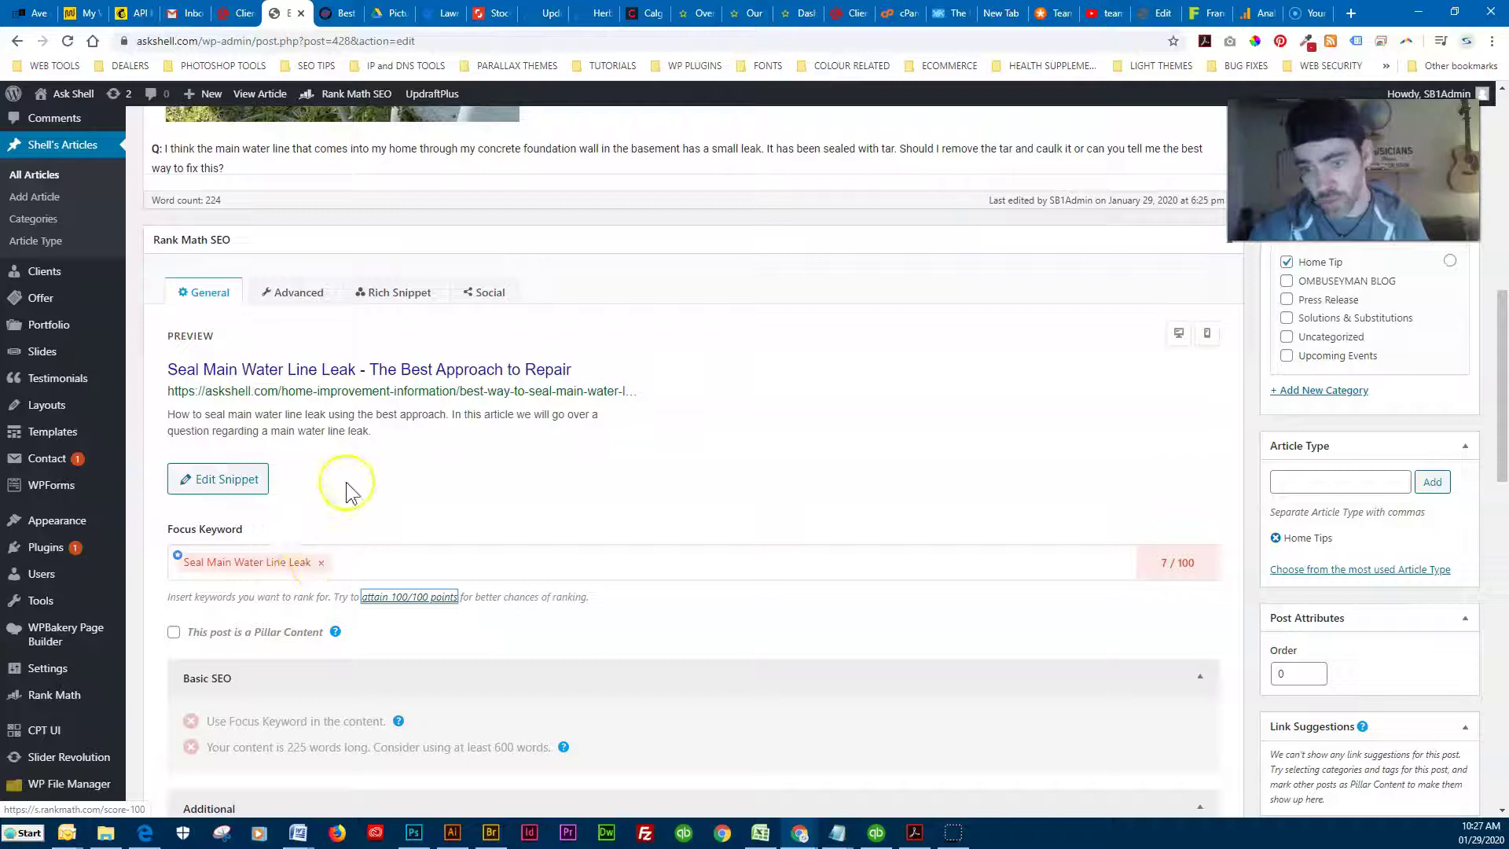
{"action": "left_click", "coordinate": [373, 498]}
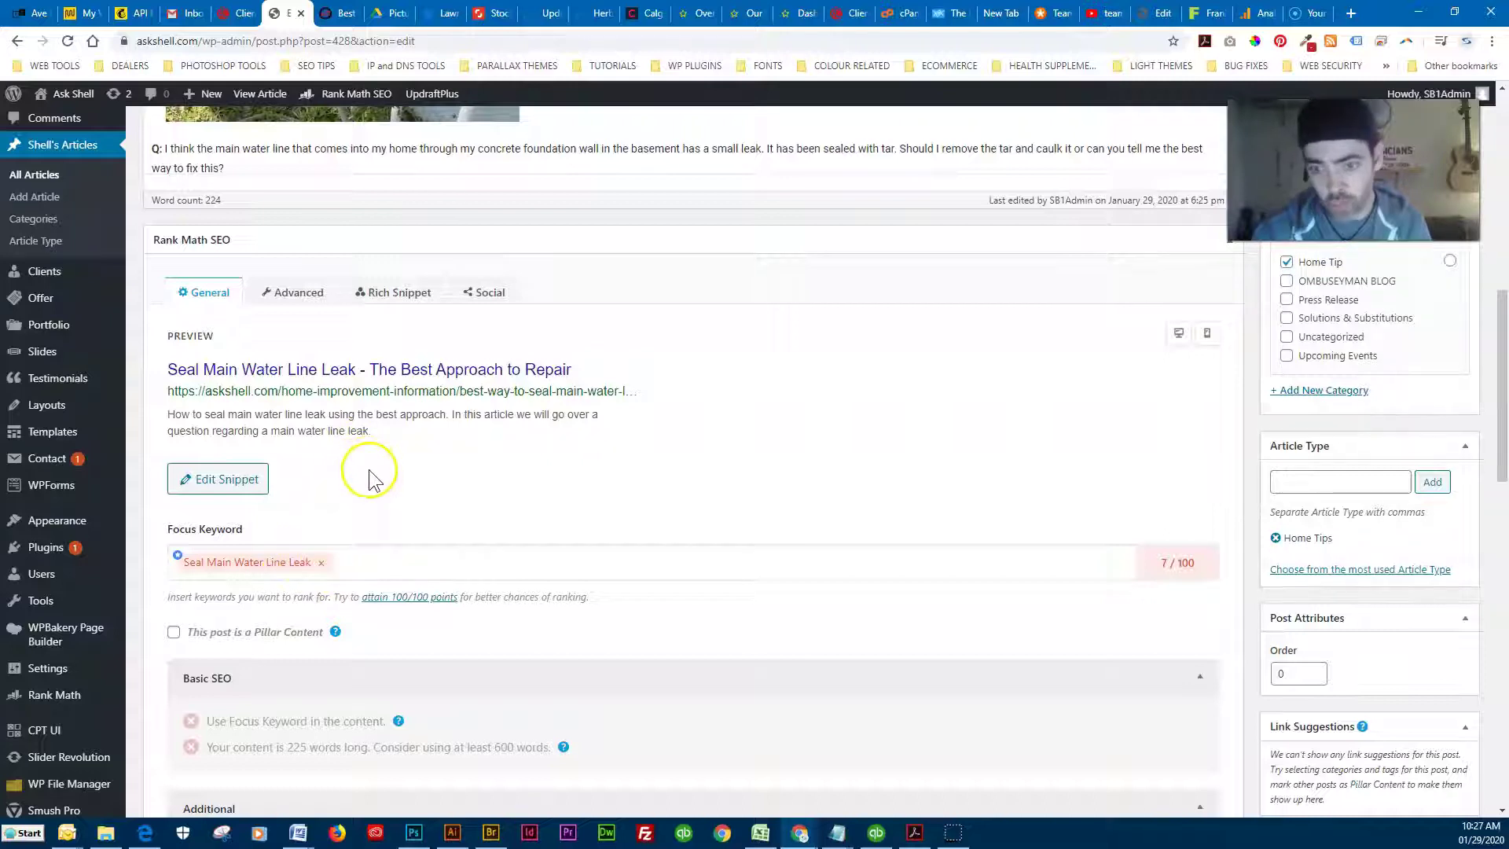
{"action": "scroll", "coordinate": [369, 480], "scroll_direction": "down", "scroll_amount": 5}
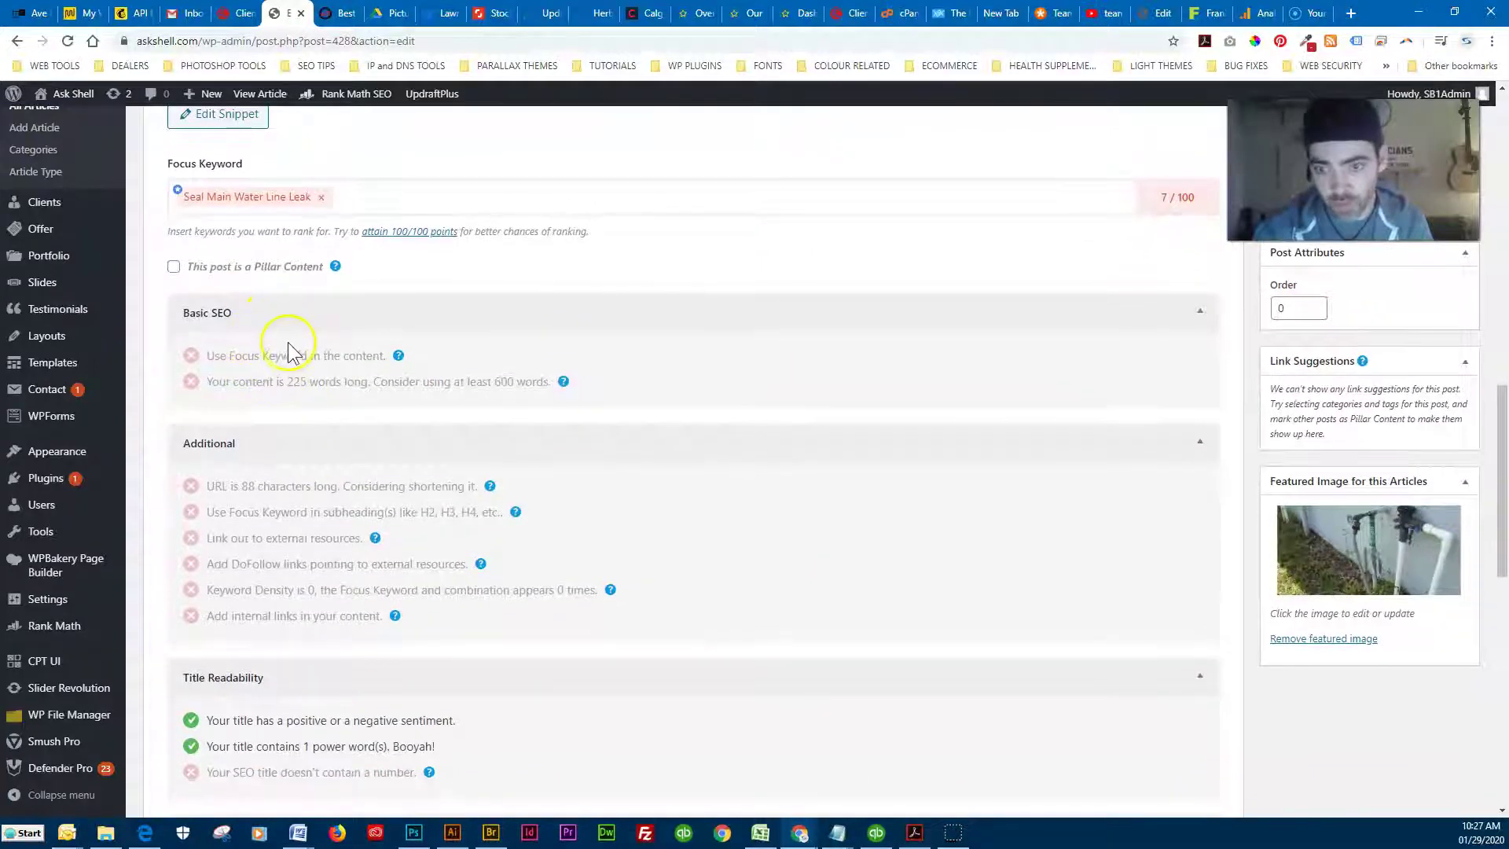
{"action": "scroll", "coordinate": [303, 378], "scroll_direction": "down", "scroll_amount": 4}
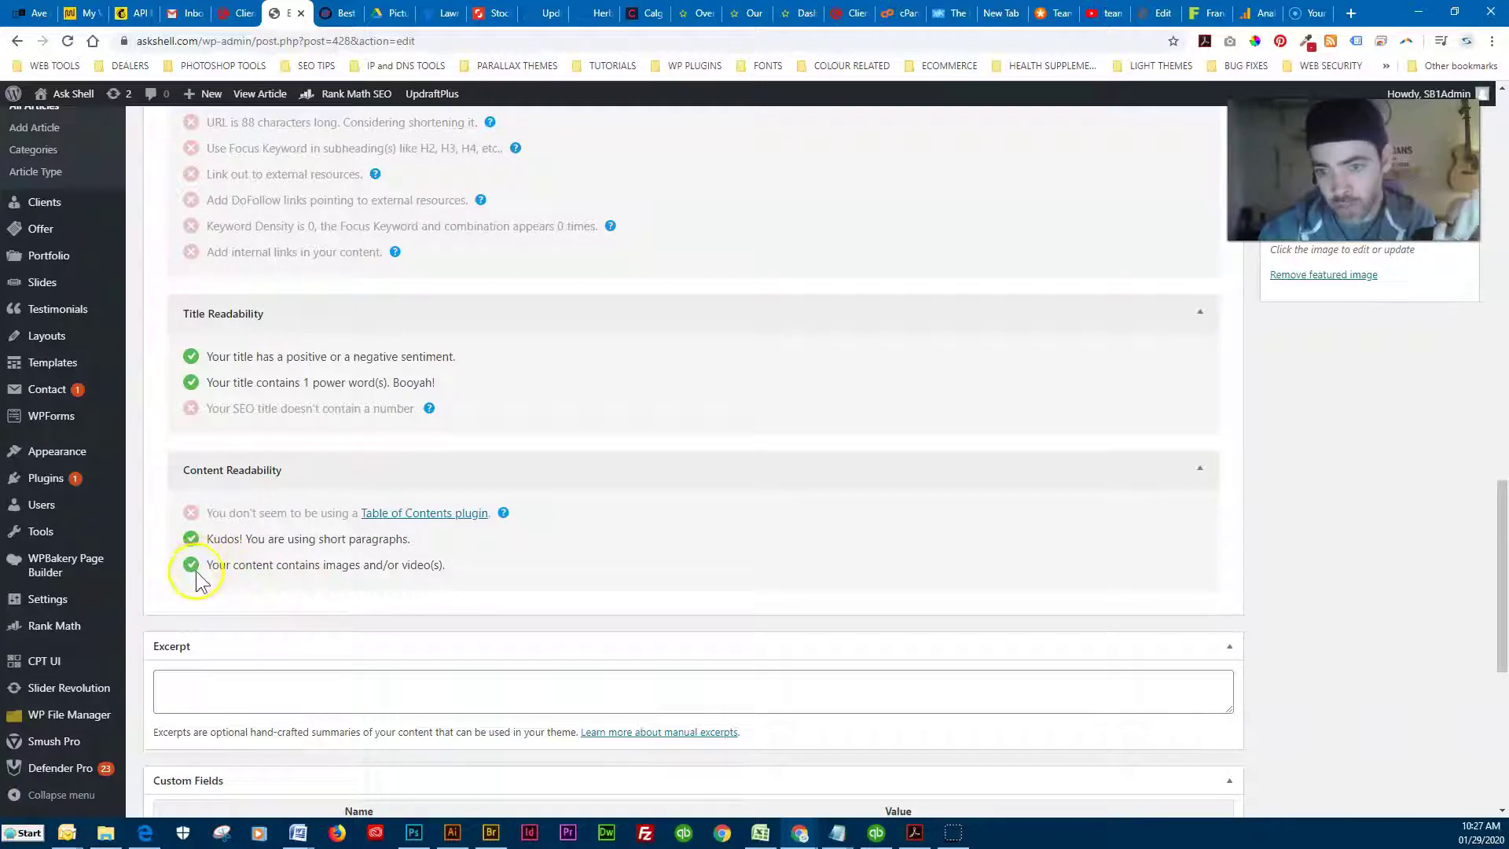
{"action": "scroll", "coordinate": [216, 590], "scroll_direction": "up", "scroll_amount": 2}
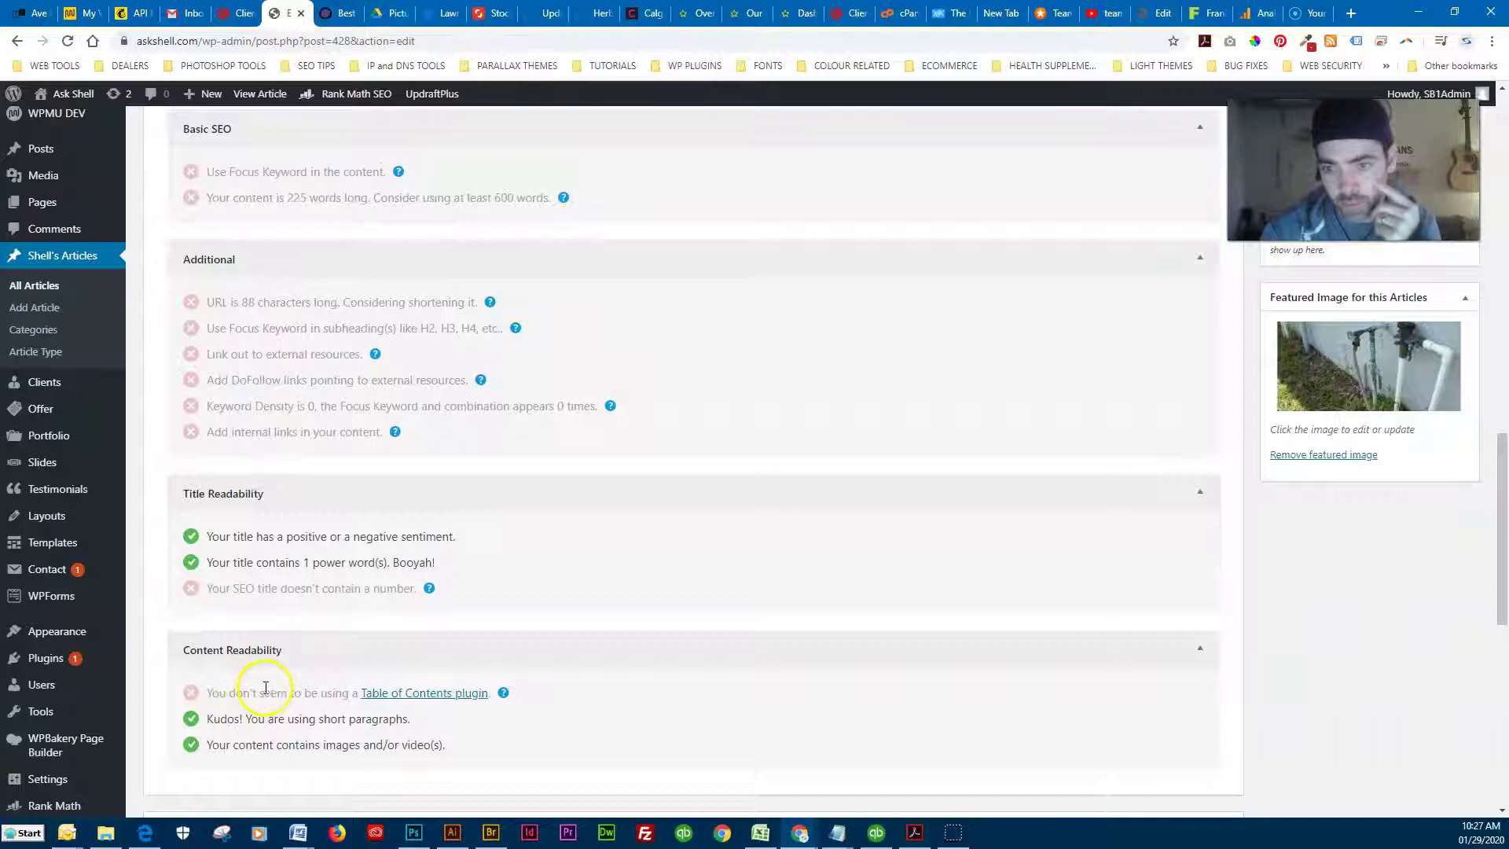
{"action": "scroll", "coordinate": [265, 688], "scroll_direction": "up", "scroll_amount": 2}
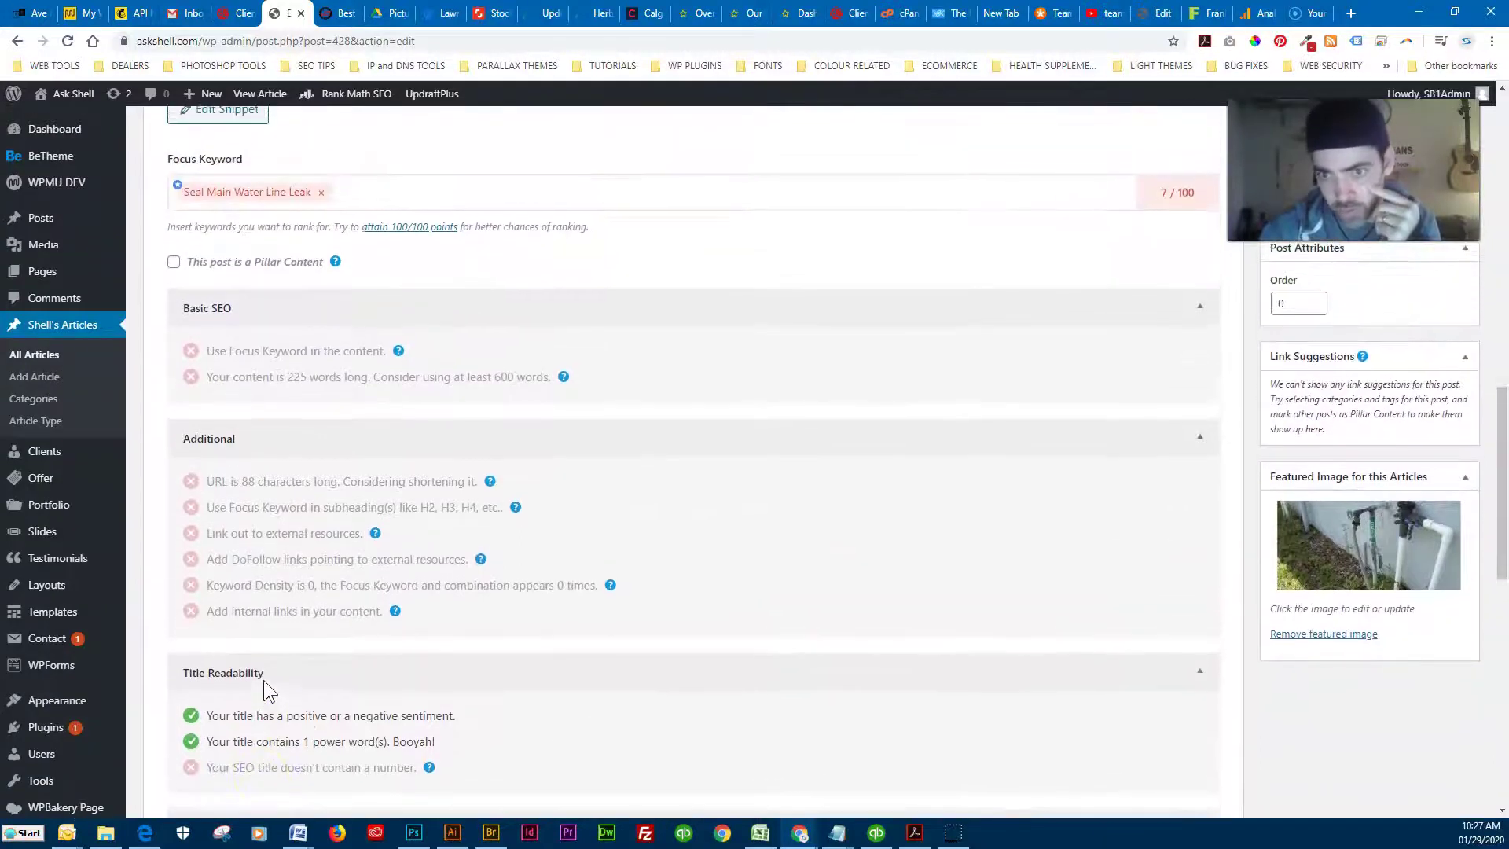
{"action": "scroll", "coordinate": [265, 689], "scroll_direction": "up", "scroll_amount": 2}
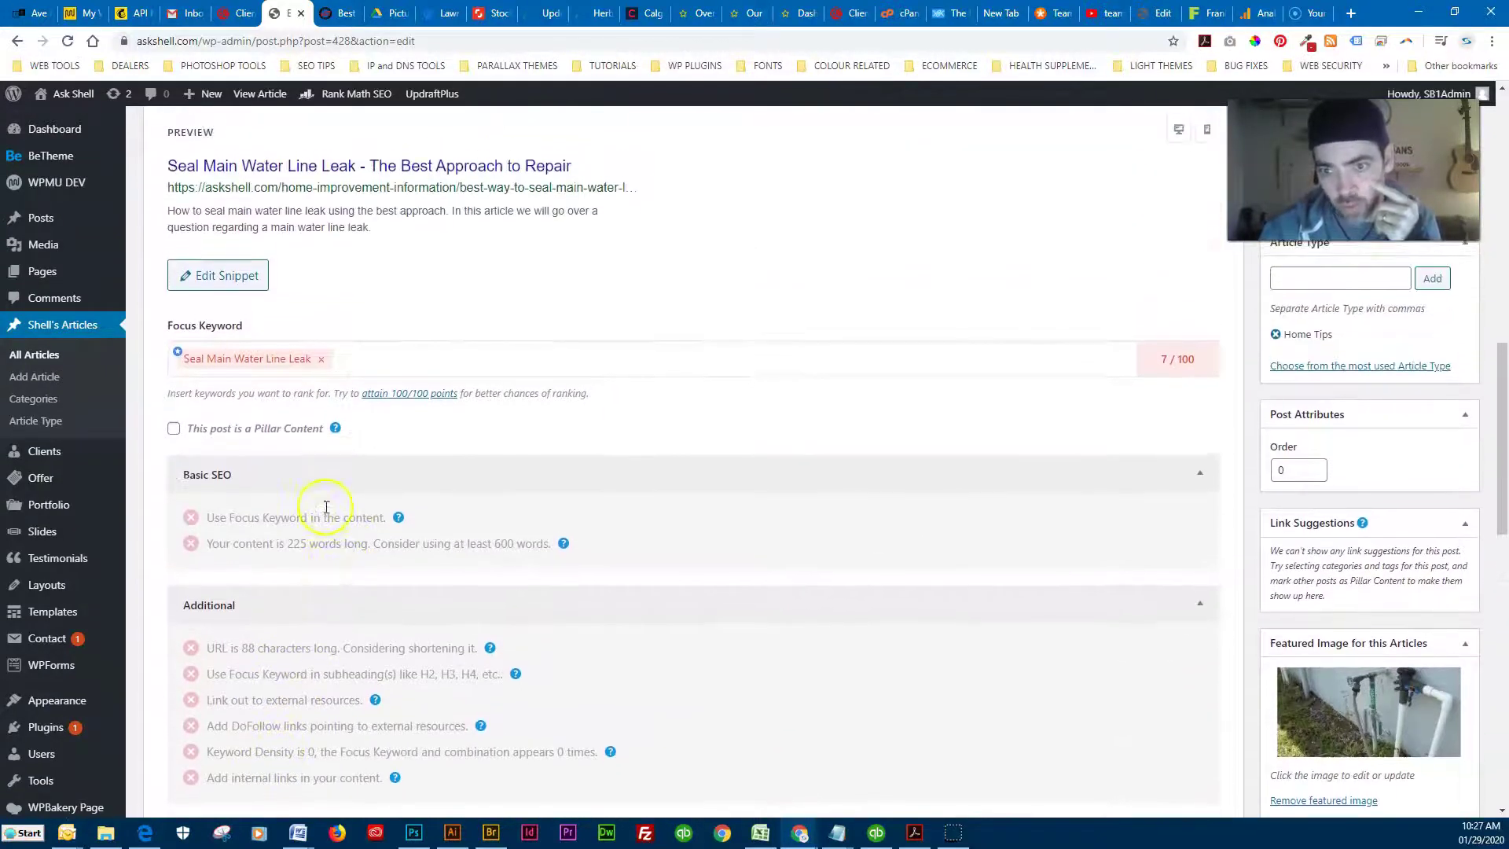
{"action": "scroll", "coordinate": [326, 507], "scroll_direction": "up", "scroll_amount": 1}
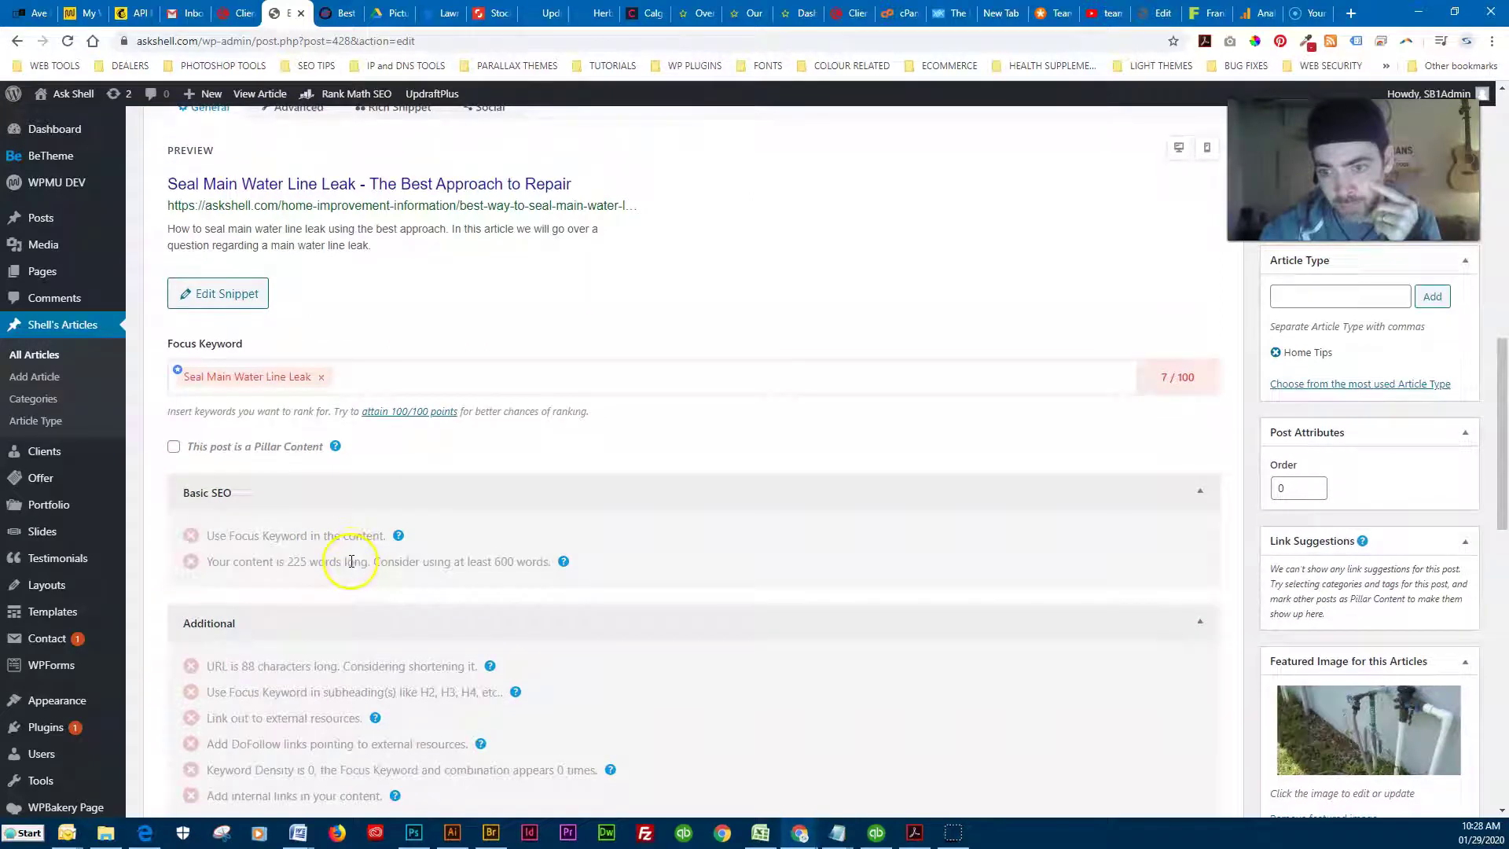
{"action": "scroll", "coordinate": [397, 393], "scroll_direction": "up", "scroll_amount": 2}
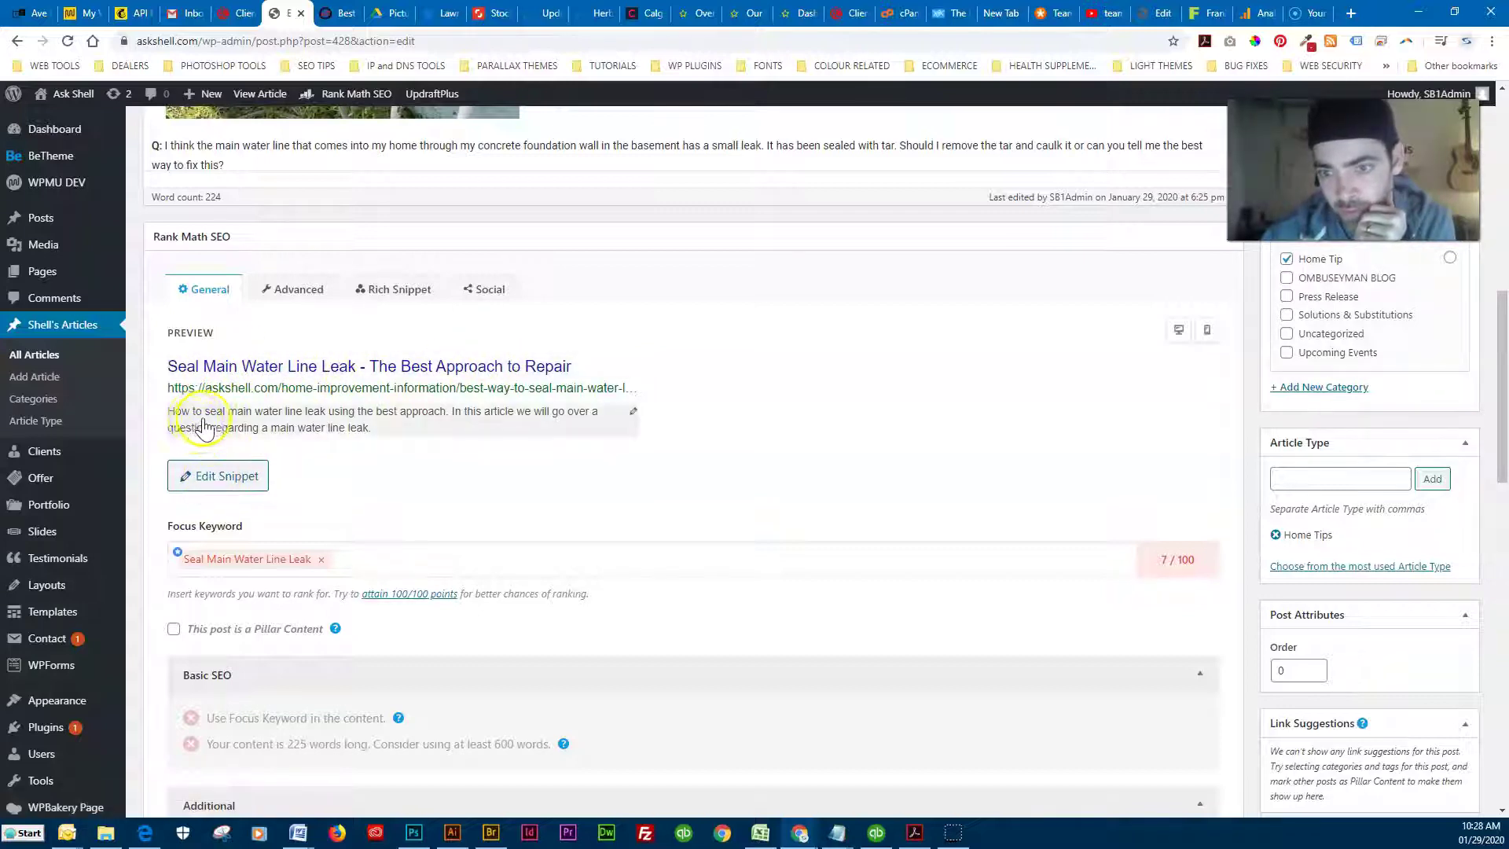
{"action": "left_click", "coordinate": [226, 475]}
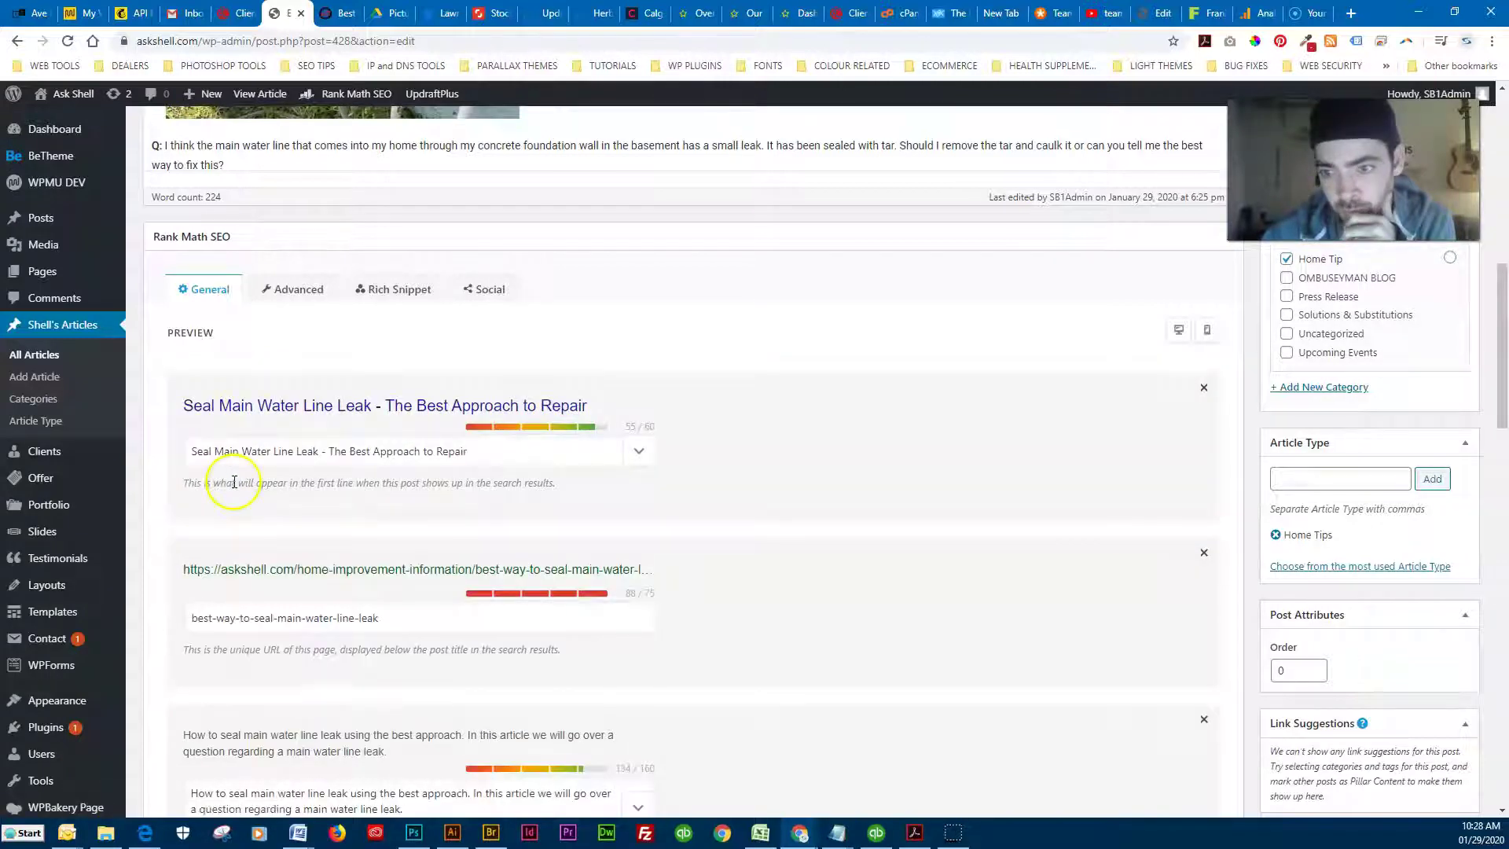
{"action": "left_click", "coordinate": [239, 442]}
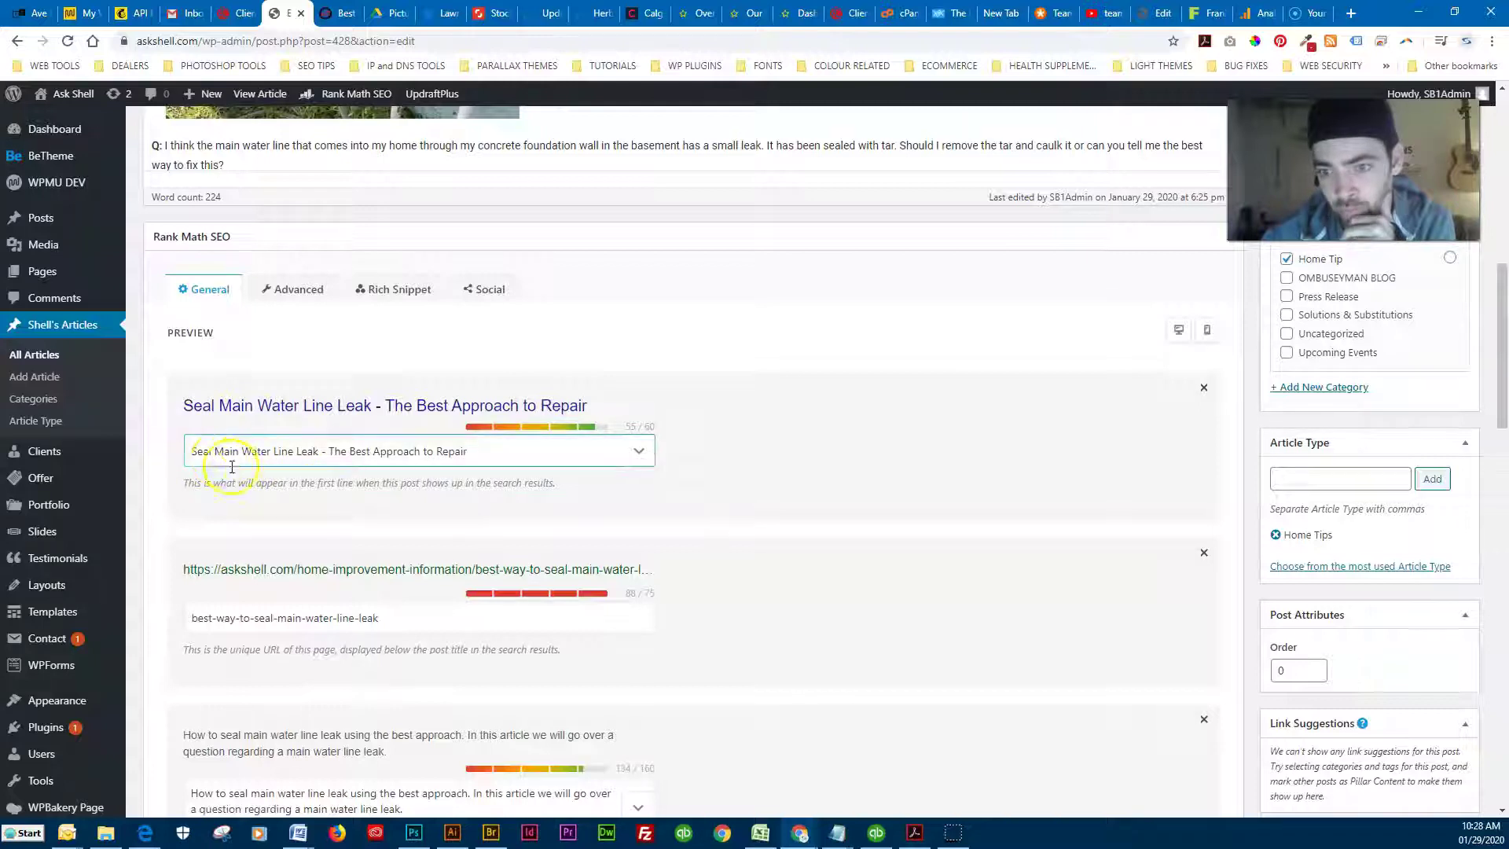
{"action": "left_click", "coordinate": [344, 454]}
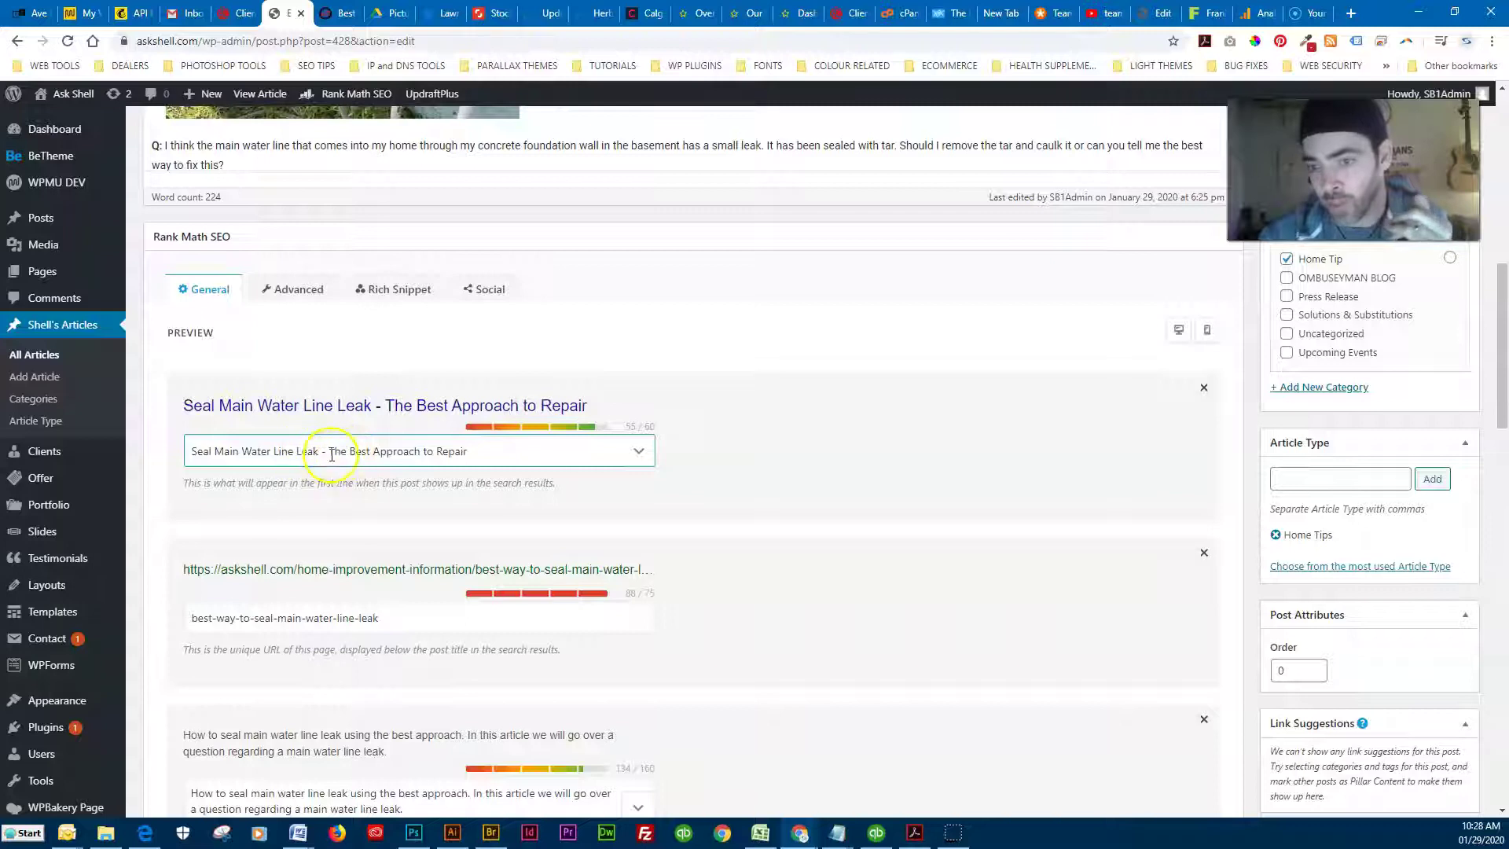
{"action": "scroll", "coordinate": [391, 546], "scroll_direction": "down", "scroll_amount": 2}
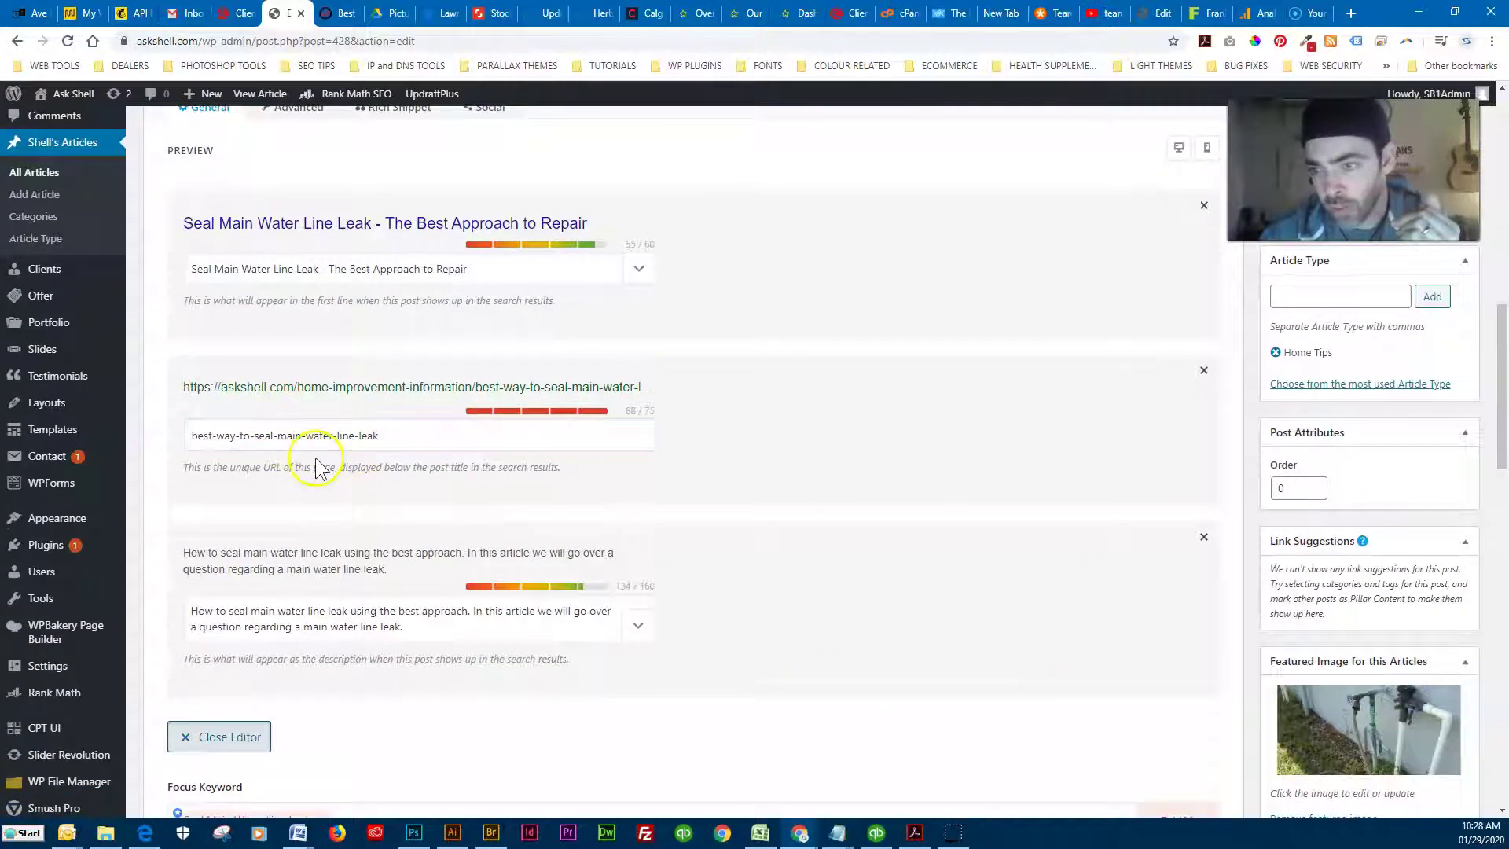
{"action": "scroll", "coordinate": [328, 485], "scroll_direction": "down", "scroll_amount": 2}
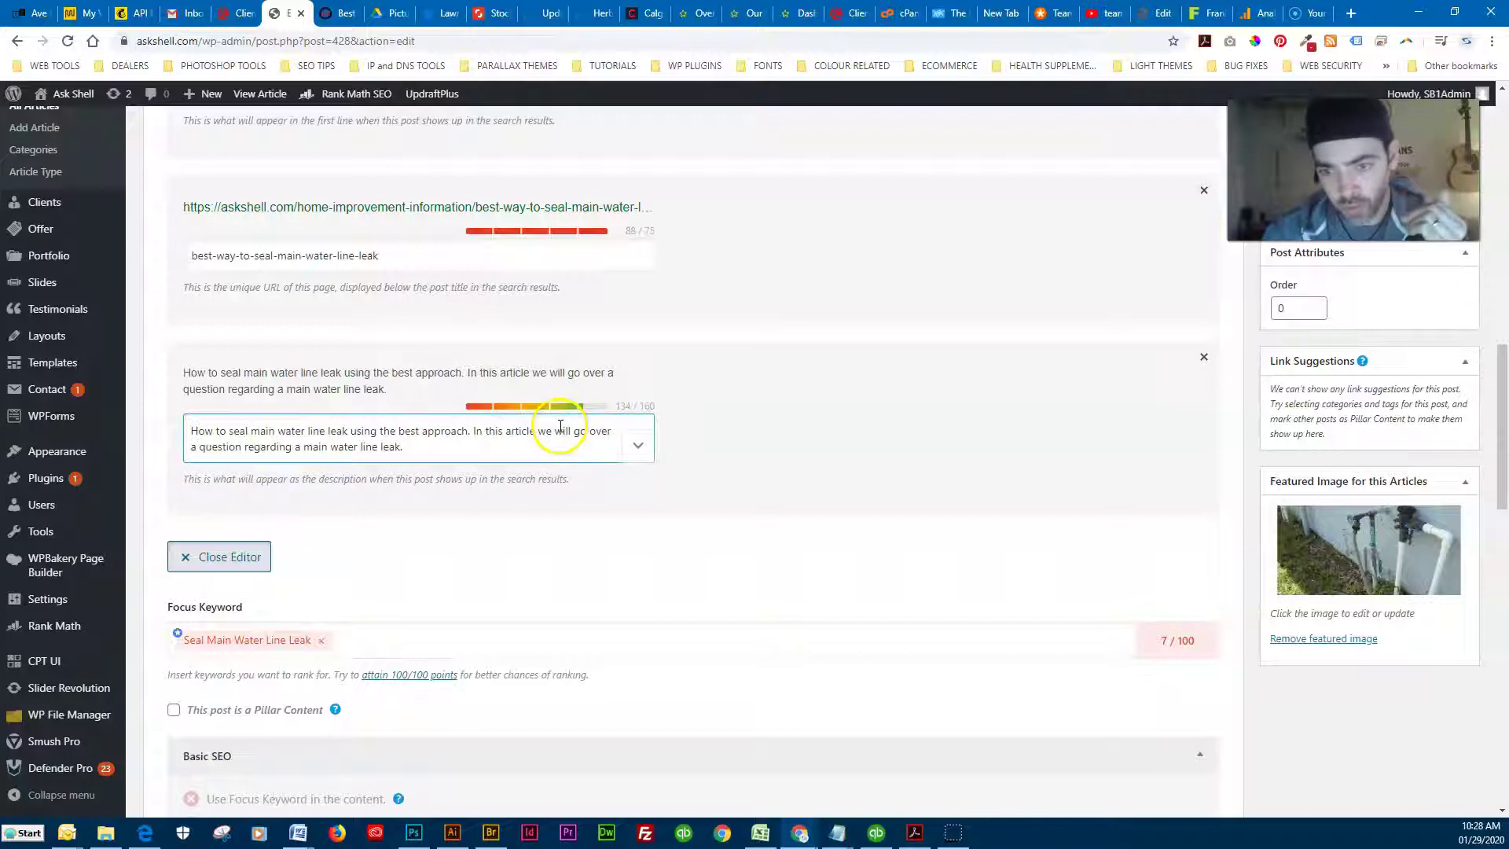
{"action": "left_click", "coordinate": [232, 555]}
{"action": "scroll", "coordinate": [307, 448], "scroll_direction": "up", "scroll_amount": 1}
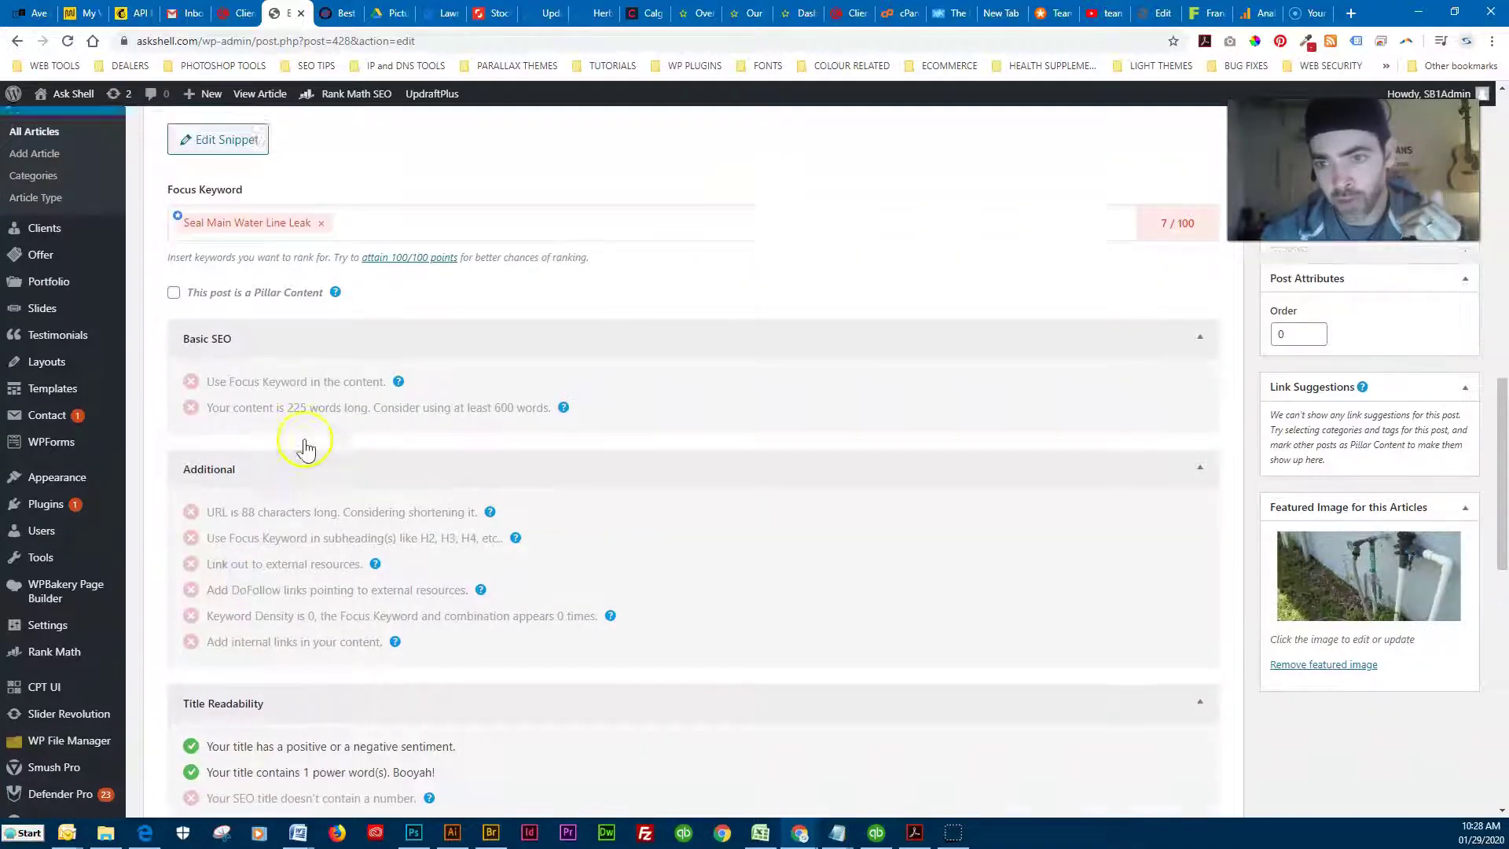
{"action": "scroll", "coordinate": [306, 449], "scroll_direction": "up", "scroll_amount": 4}
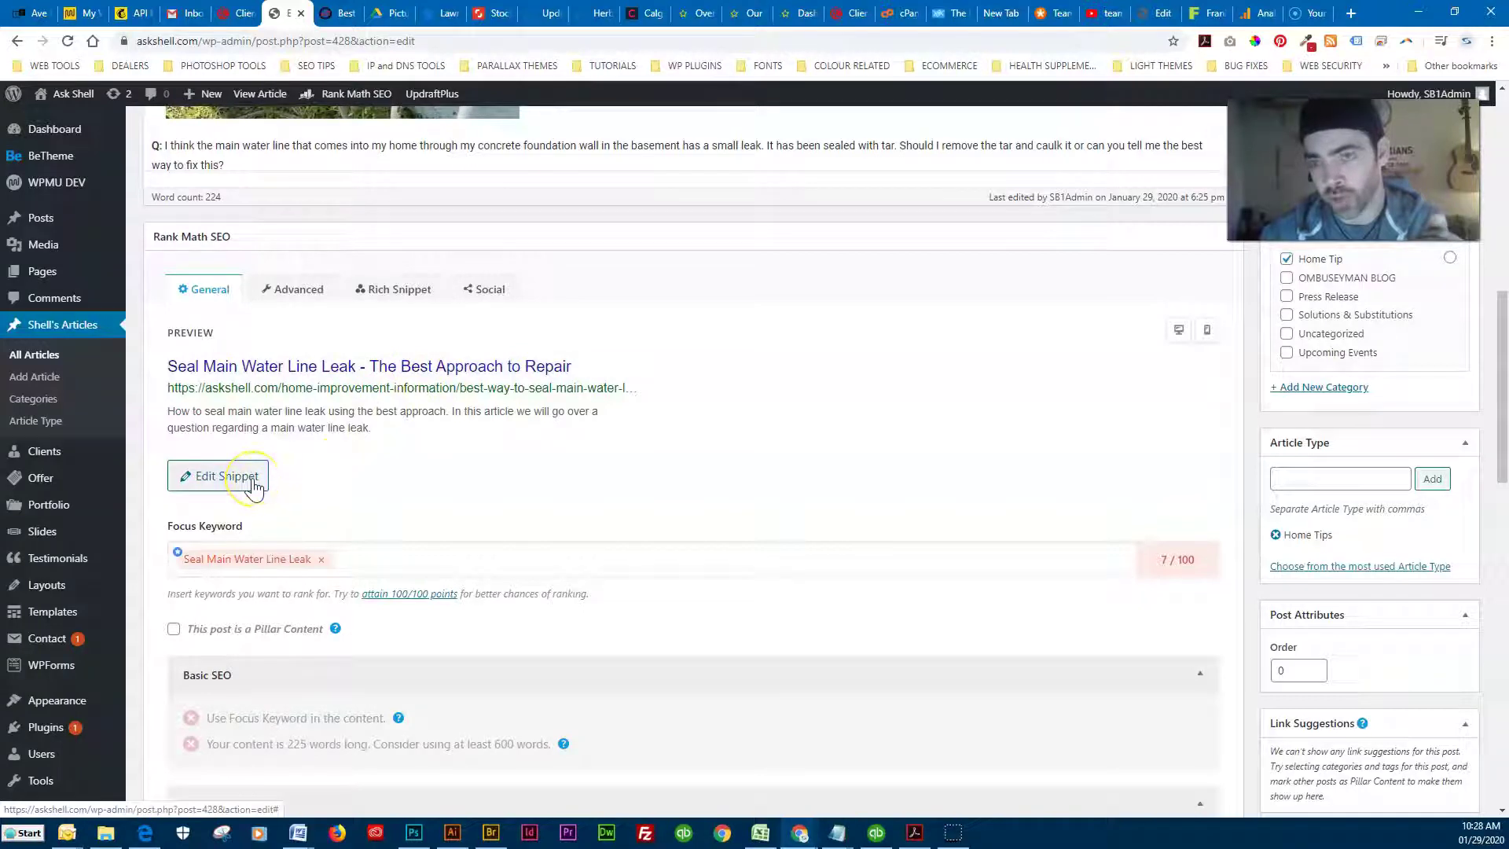
{"action": "scroll", "coordinate": [376, 576], "scroll_direction": "up", "scroll_amount": 4}
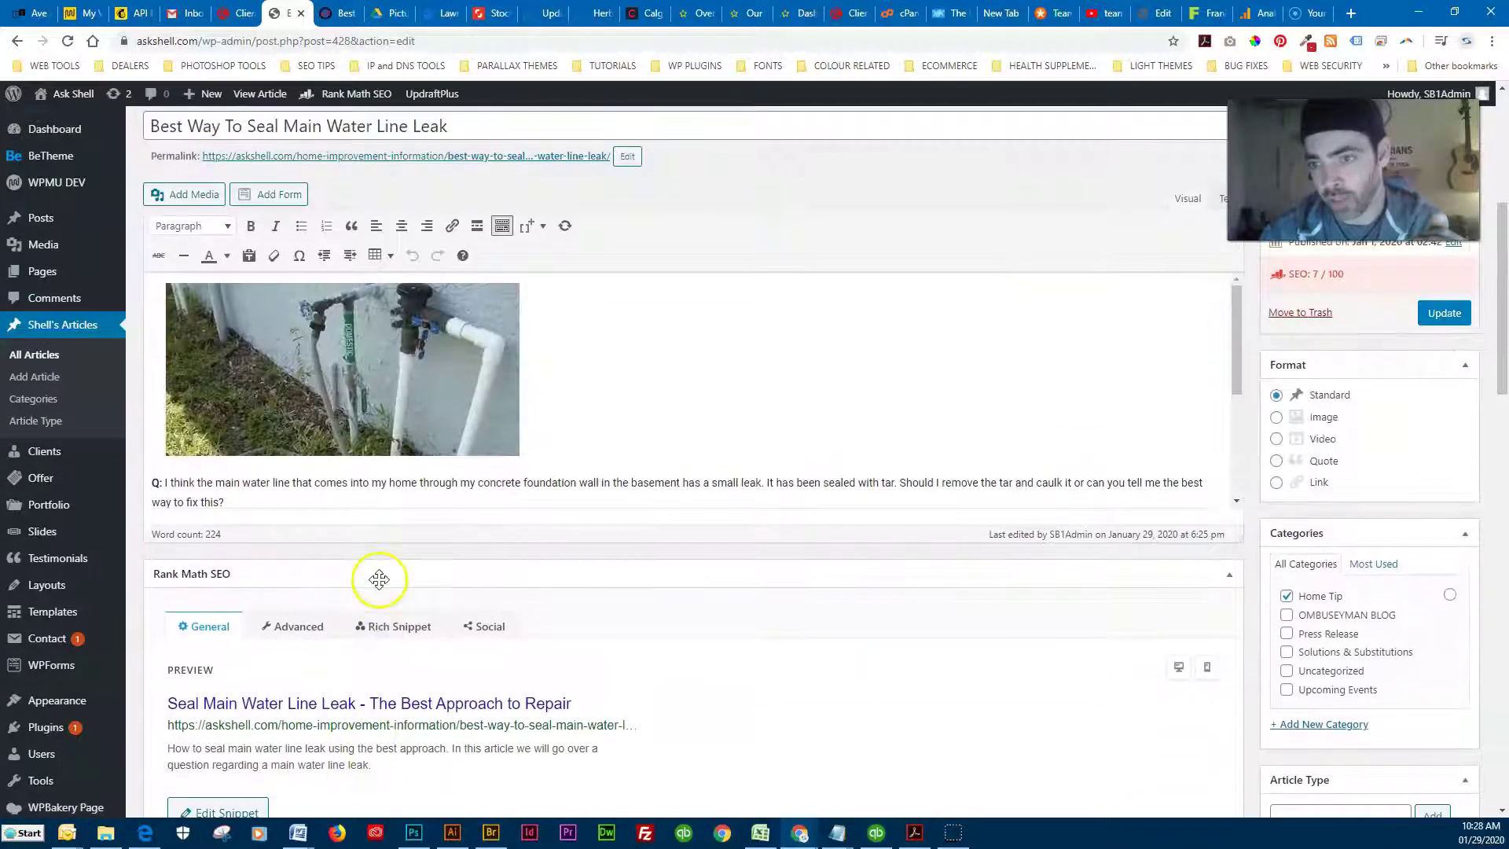
{"action": "scroll", "coordinate": [379, 579], "scroll_direction": "up", "scroll_amount": 5}
{"action": "scroll", "coordinate": [536, 629], "scroll_direction": "down", "scroll_amount": 9}
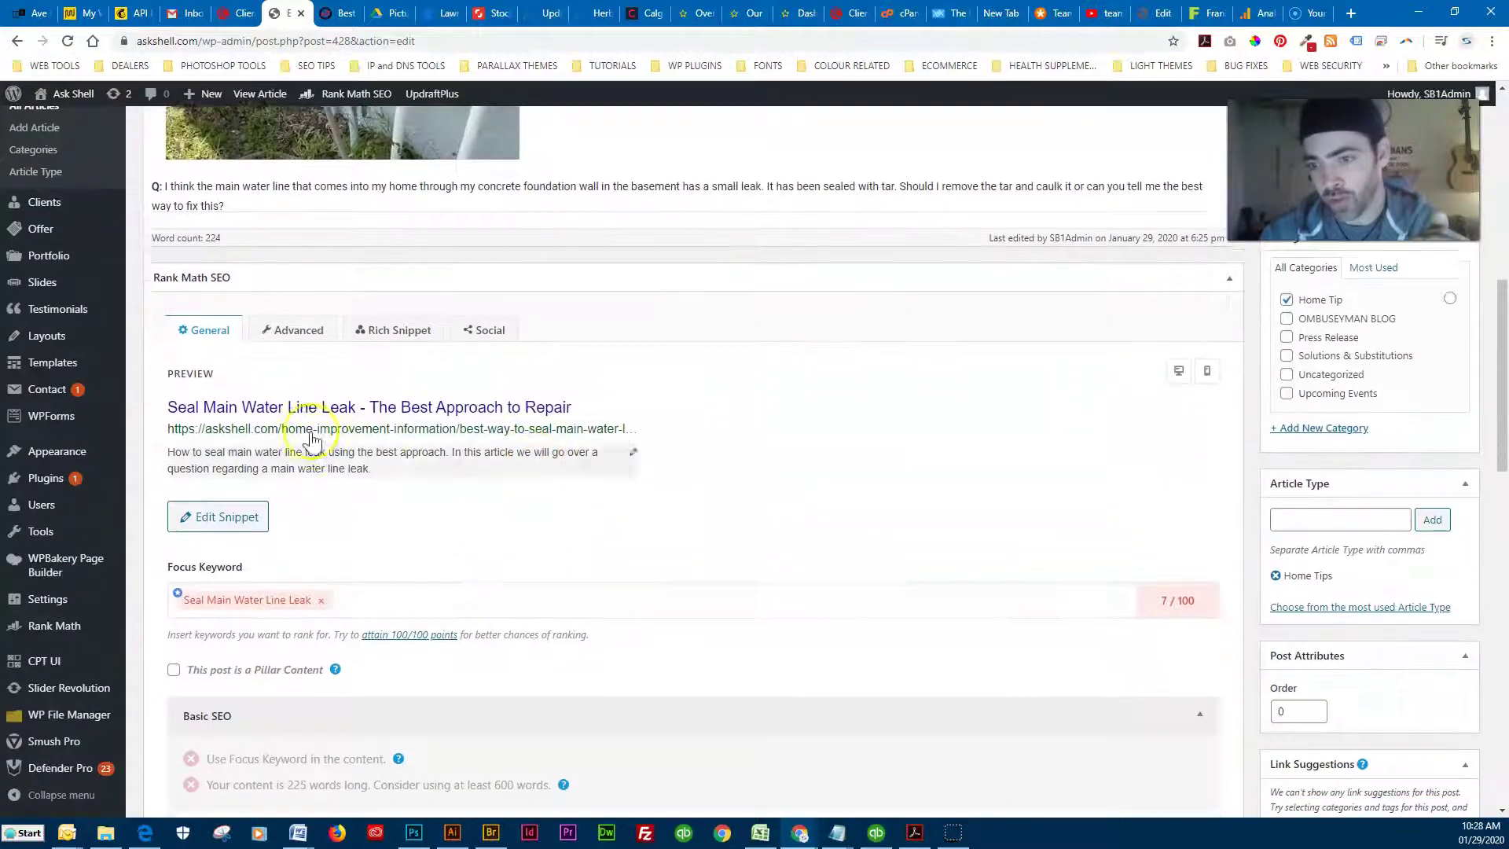
{"action": "scroll", "coordinate": [310, 448], "scroll_direction": "down", "scroll_amount": 1}
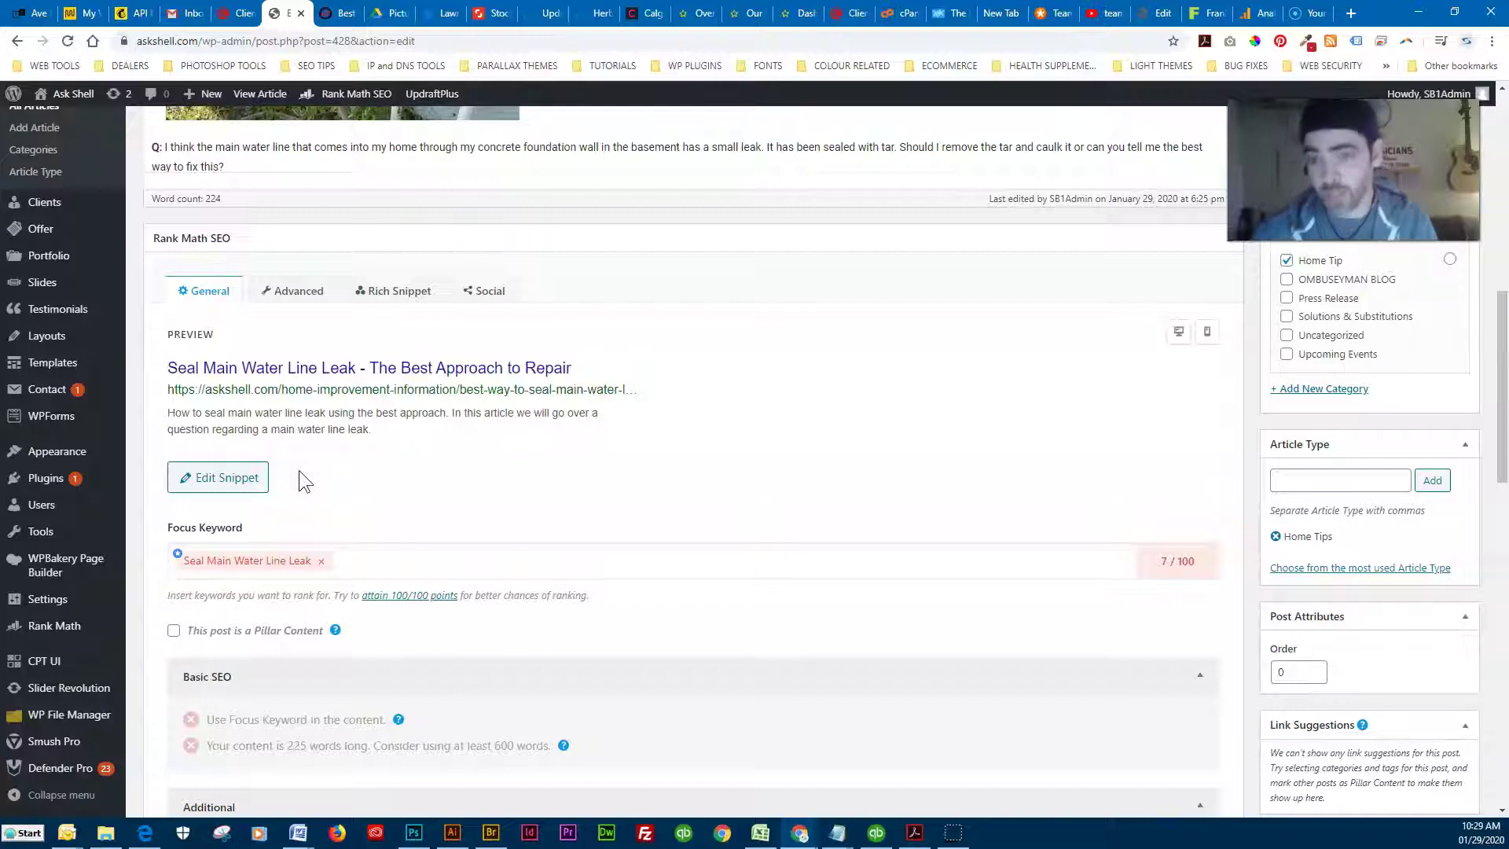
{"action": "left_click", "coordinate": [136, 306]}
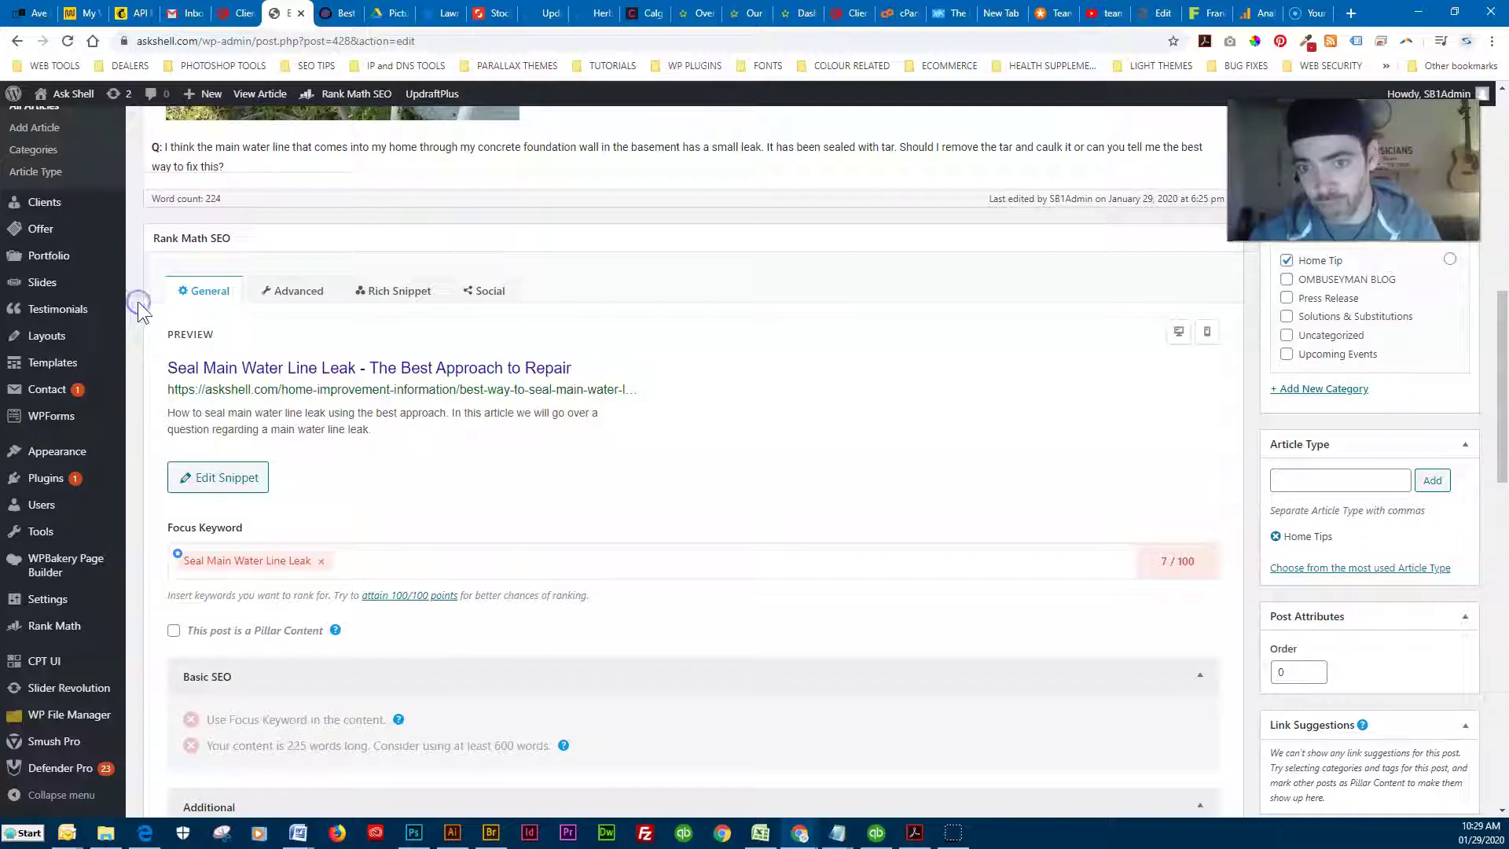
{"action": "left_click", "coordinate": [190, 484]}
{"action": "left_click", "coordinate": [136, 438]}
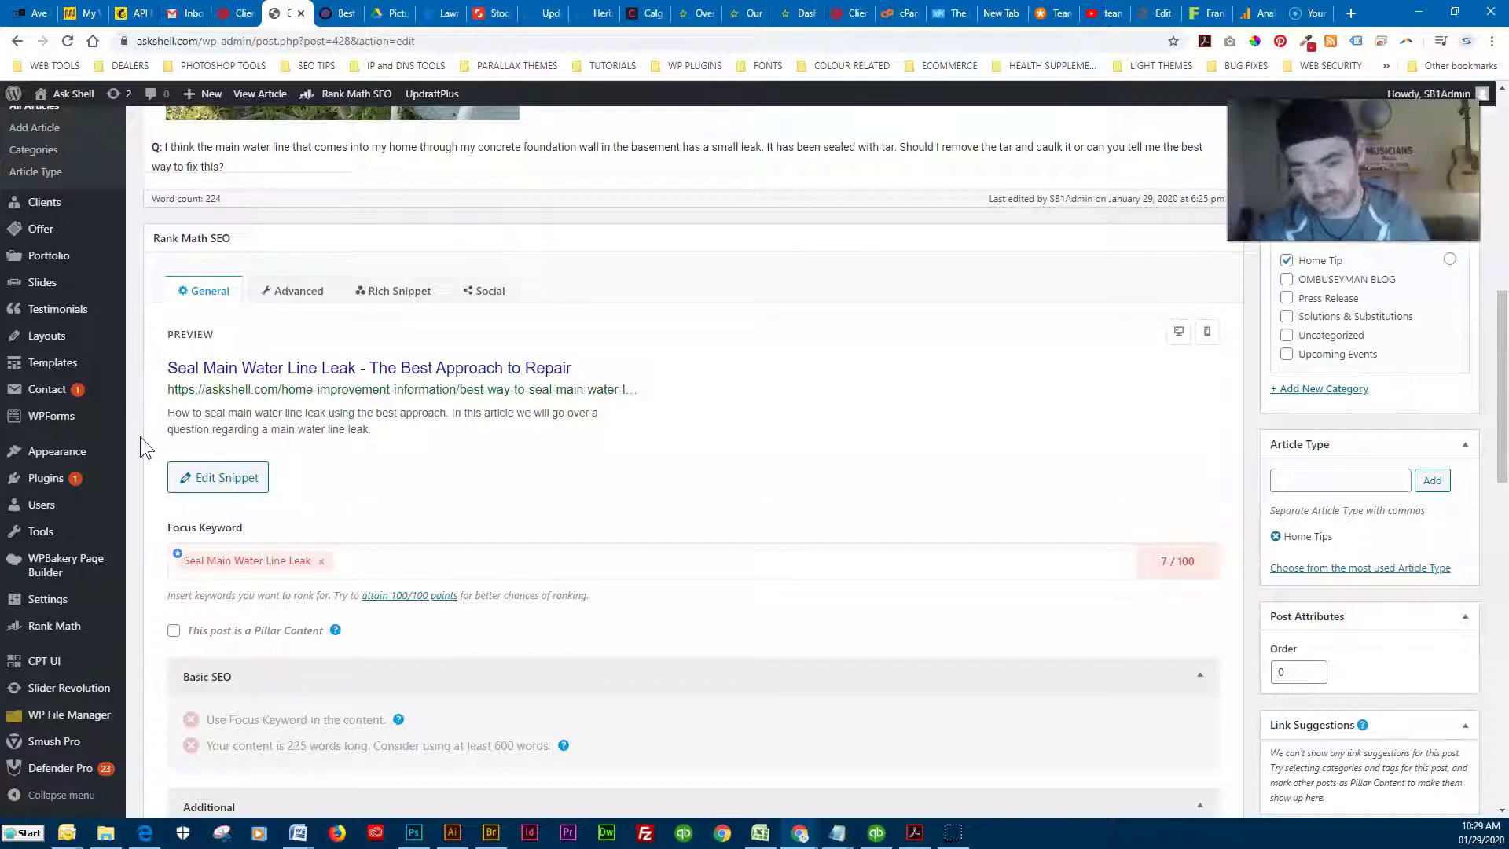
{"action": "left_click", "coordinate": [211, 371]}
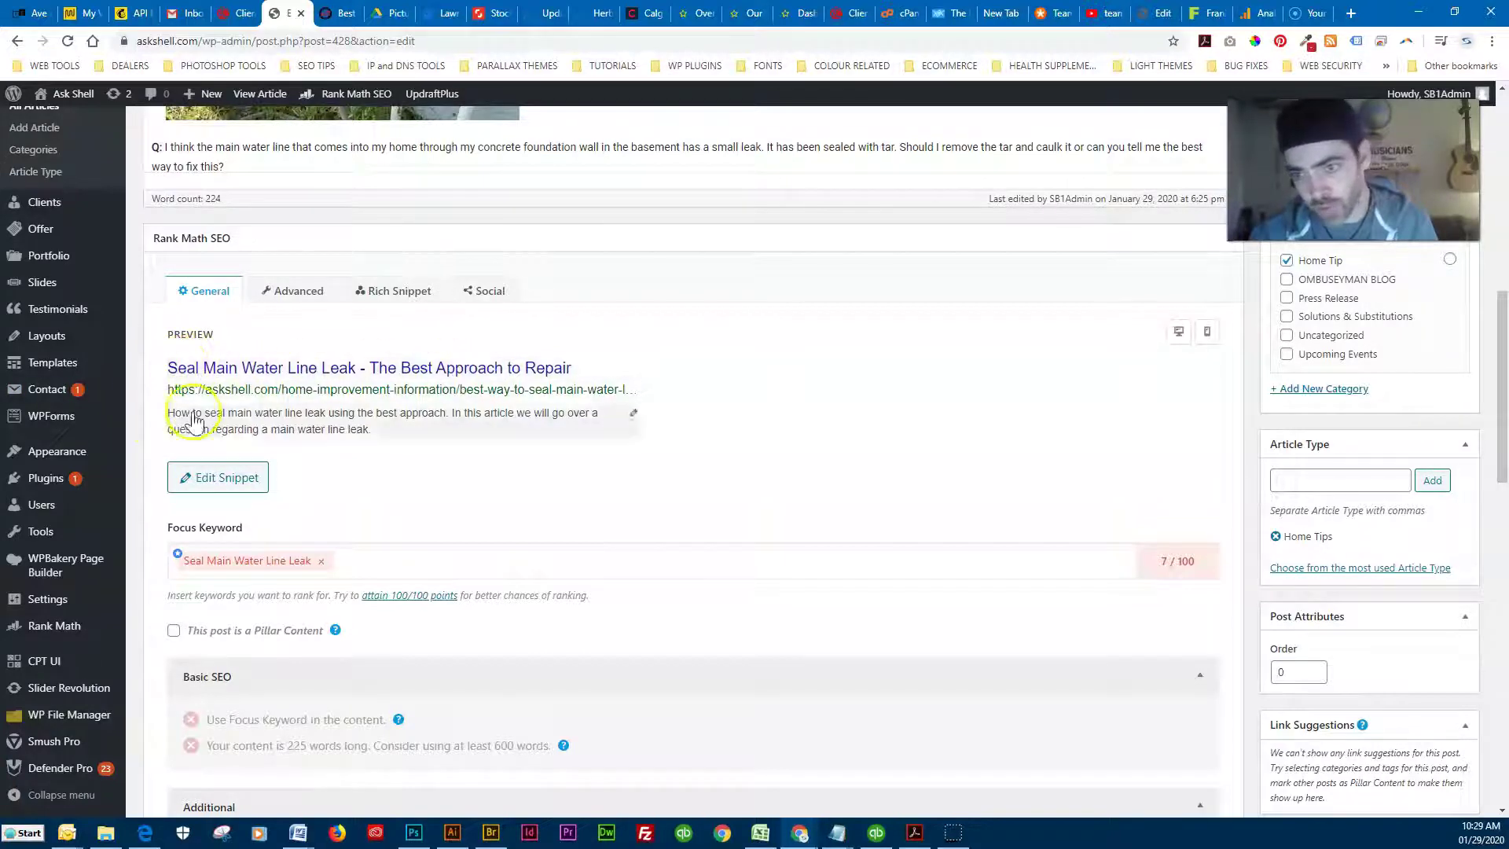
{"action": "scroll", "coordinate": [135, 463], "scroll_direction": "down", "scroll_amount": 2}
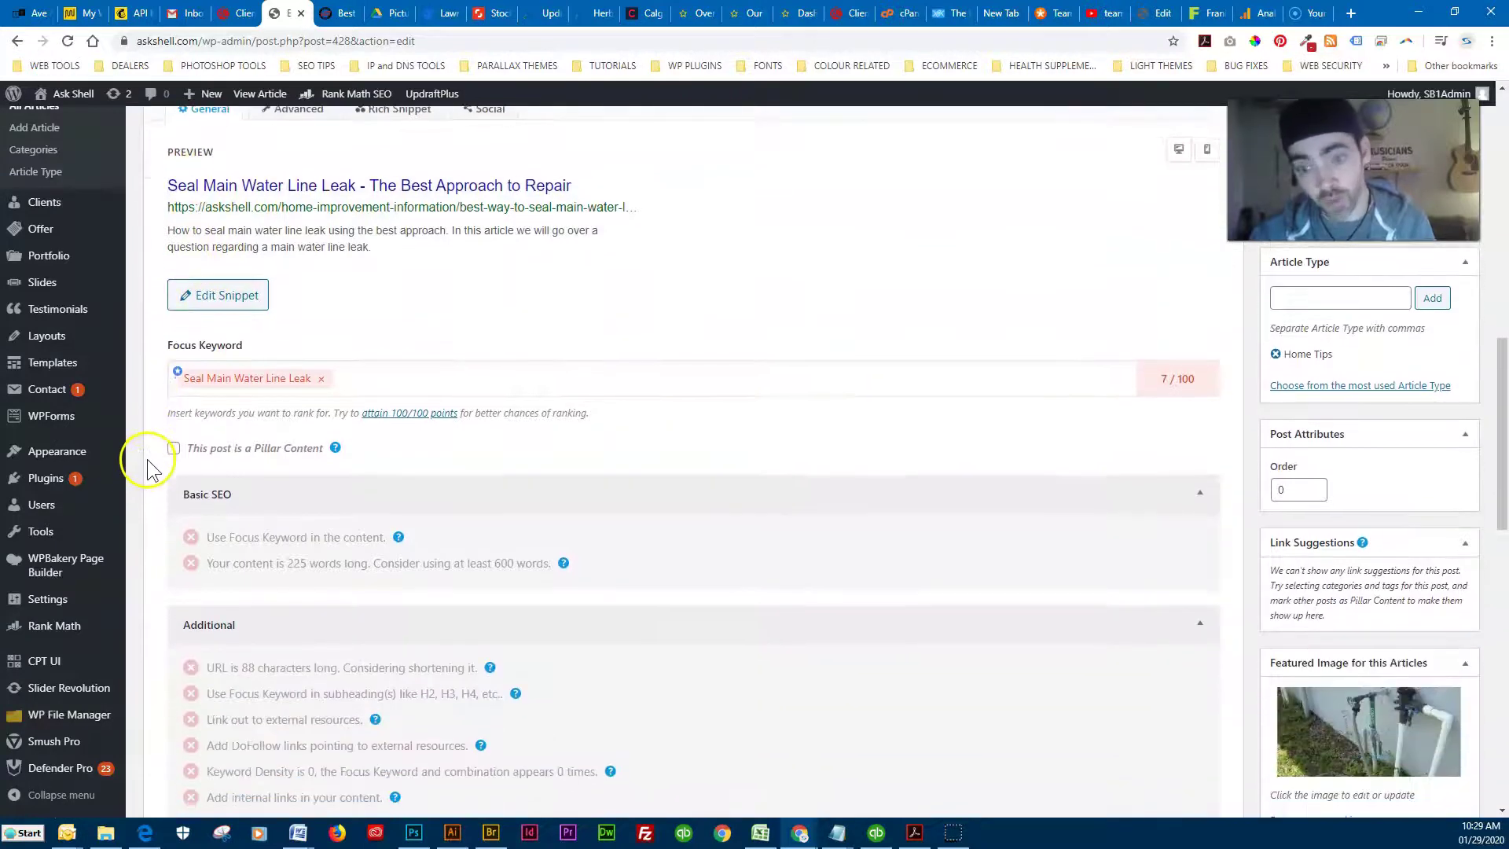
{"action": "left_click", "coordinate": [135, 459]}
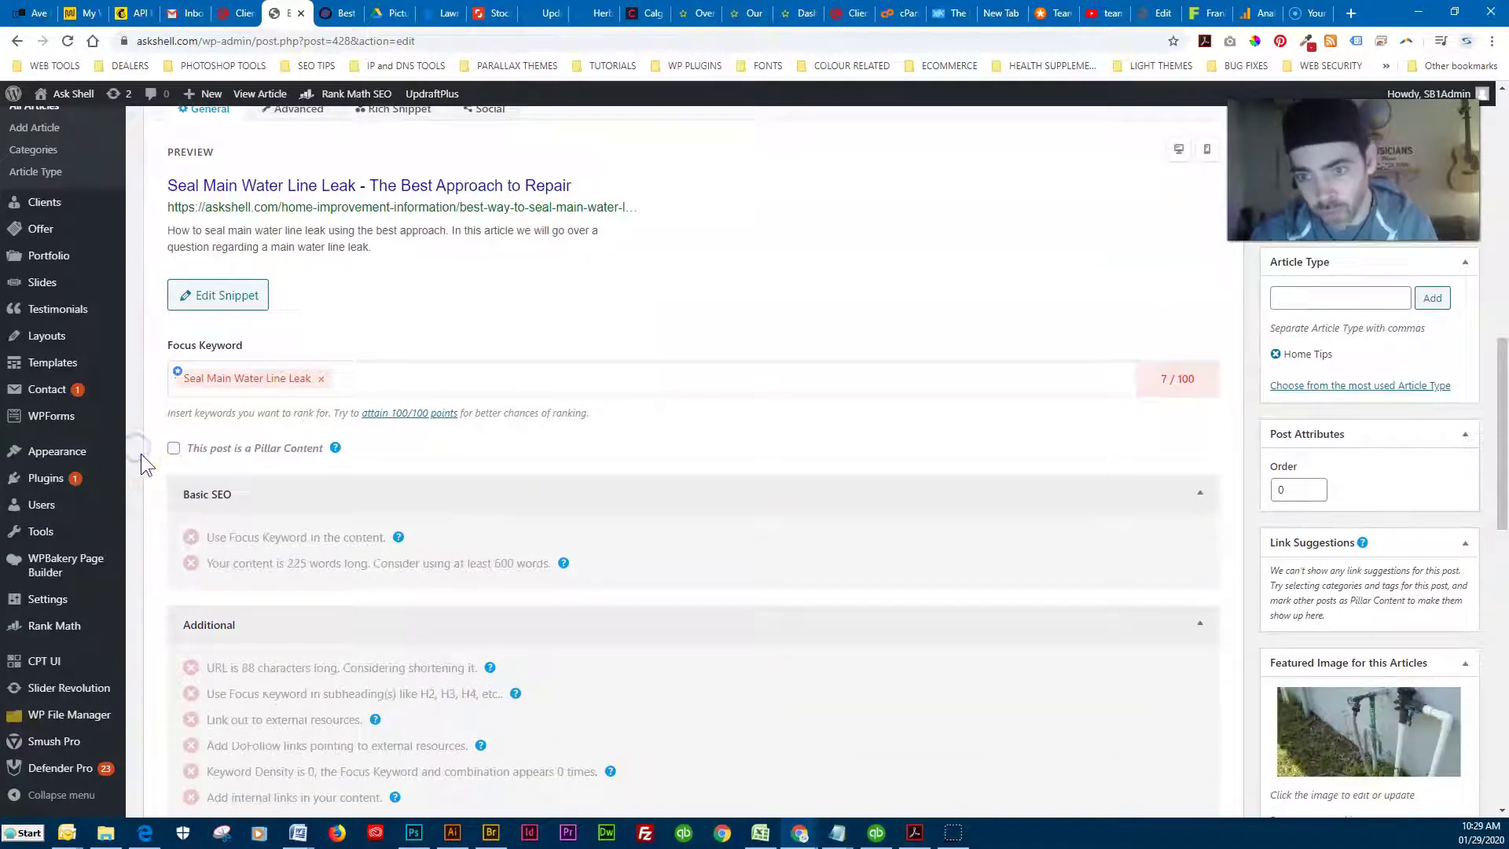
{"action": "scroll", "coordinate": [142, 455], "scroll_direction": "down", "scroll_amount": 2}
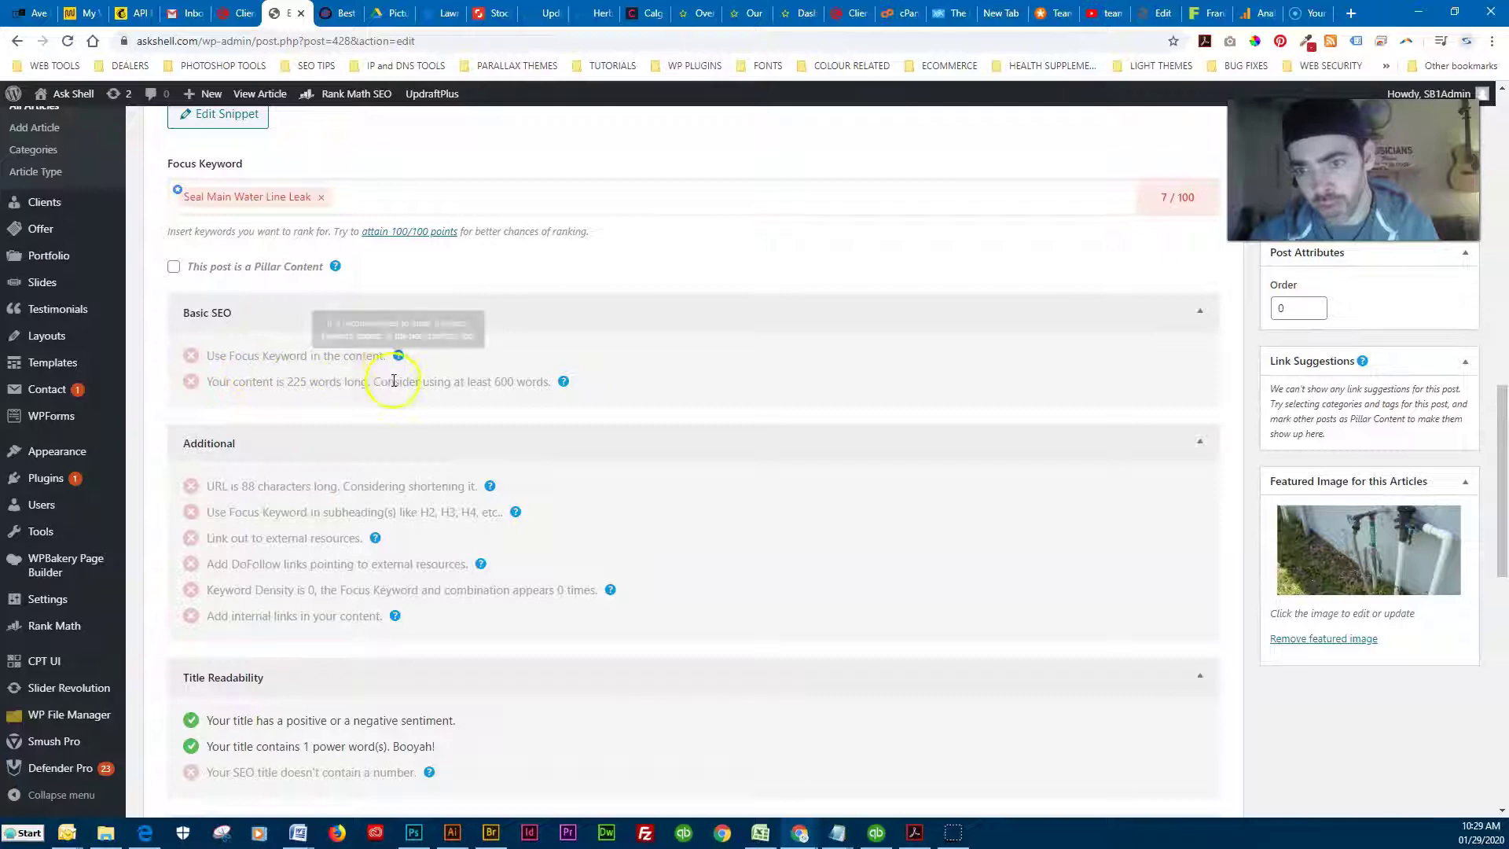
{"action": "scroll", "coordinate": [398, 412], "scroll_direction": "up", "scroll_amount": 4}
{"action": "scroll", "coordinate": [357, 465], "scroll_direction": "up", "scroll_amount": 4}
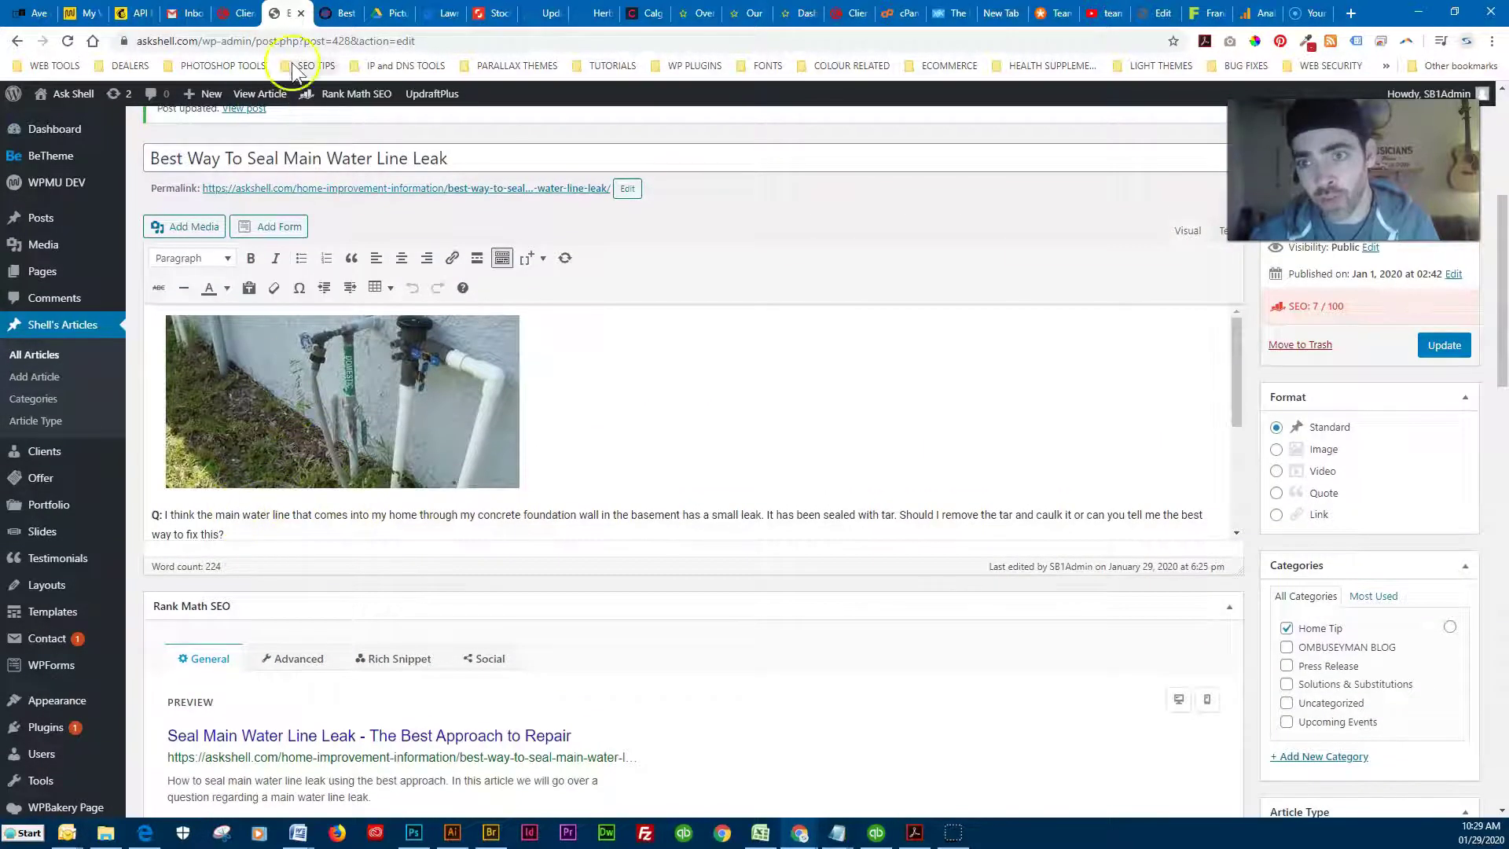
{"action": "left_click", "coordinate": [338, 14]}
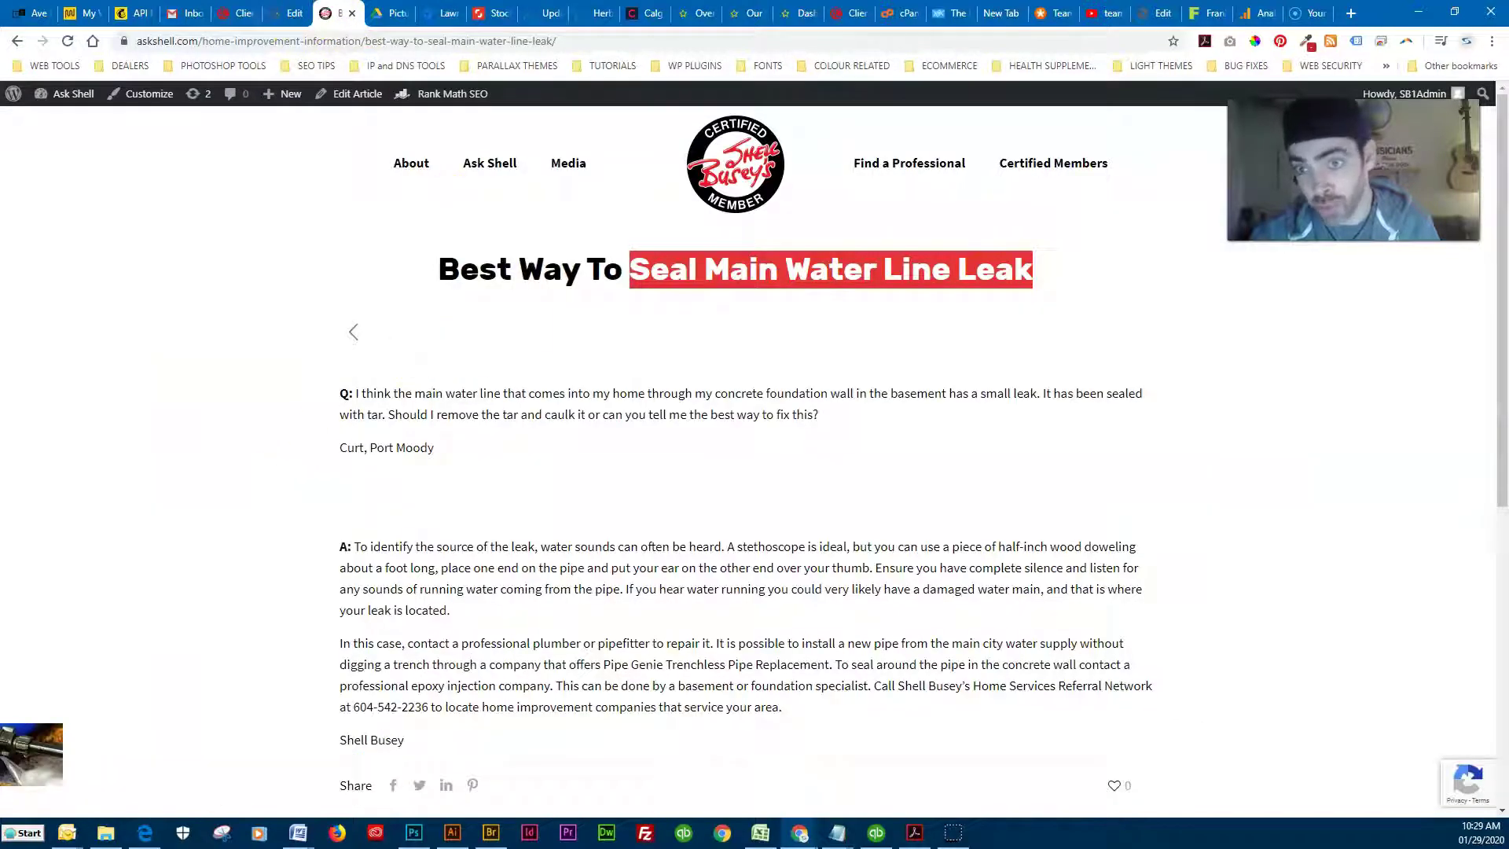
{"action": "left_click", "coordinate": [292, 13]}
{"action": "left_click", "coordinate": [361, 412]}
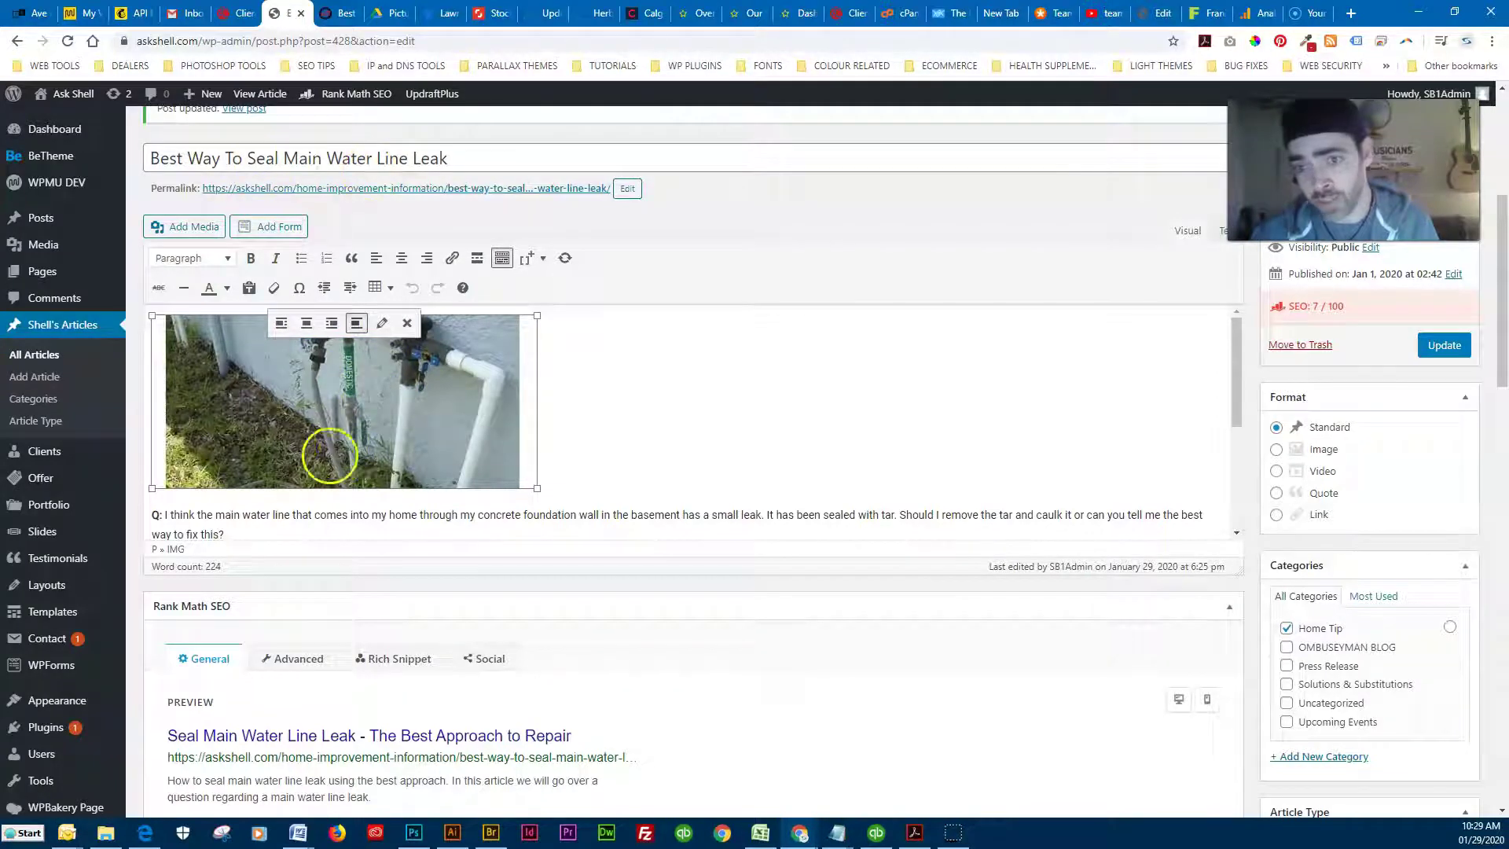
Step: Set the image's alt text and title attribute to main_best-way-to-seal-main-water-line-leak
{"action": "left_click", "coordinate": [382, 323]}
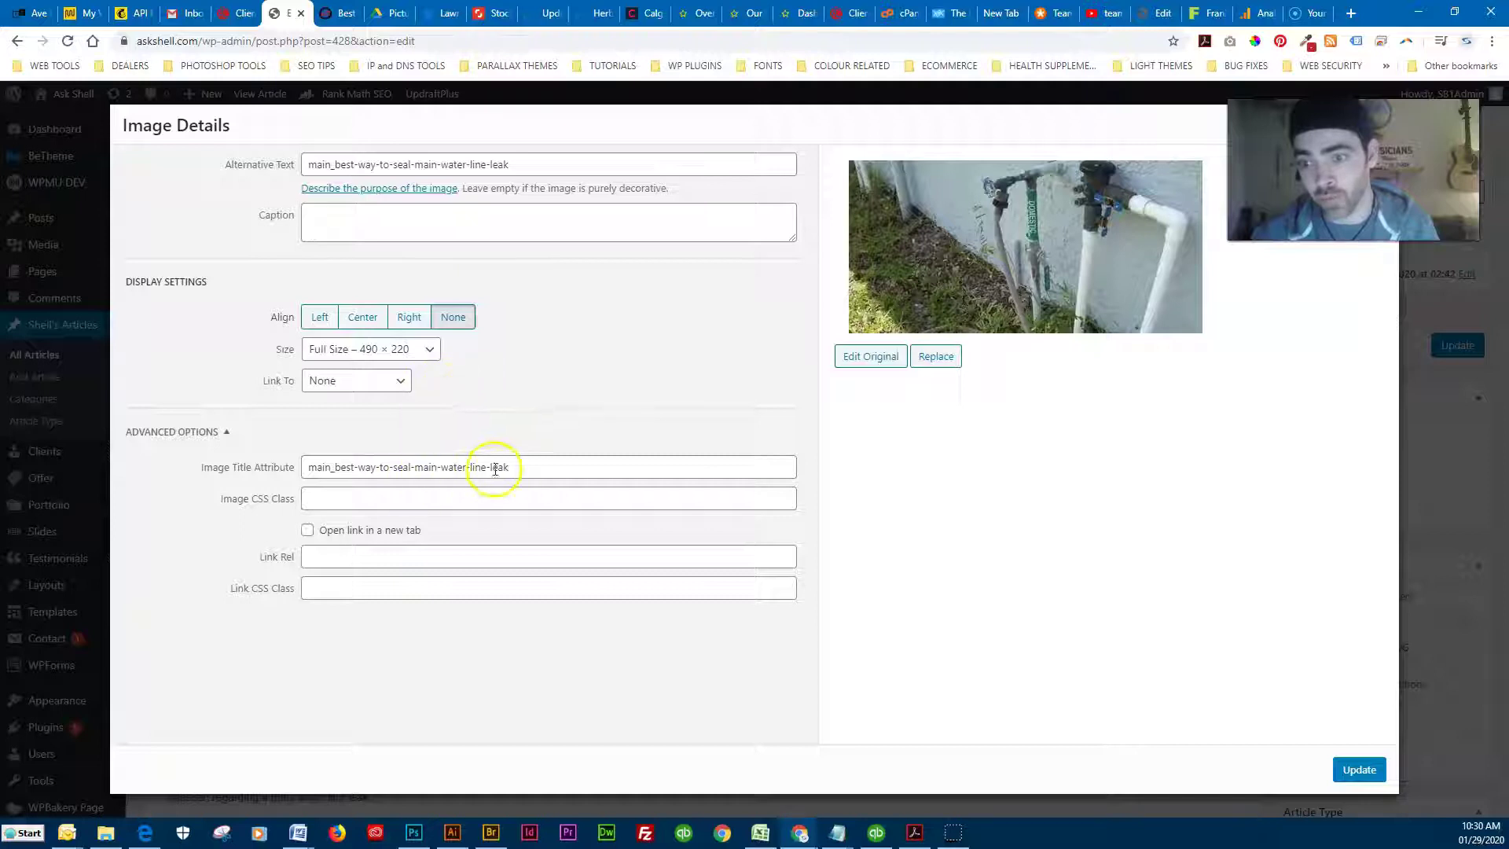
{"action": "left_click_drag", "start_coordinate": [510, 468], "coordinate": [300, 467]}
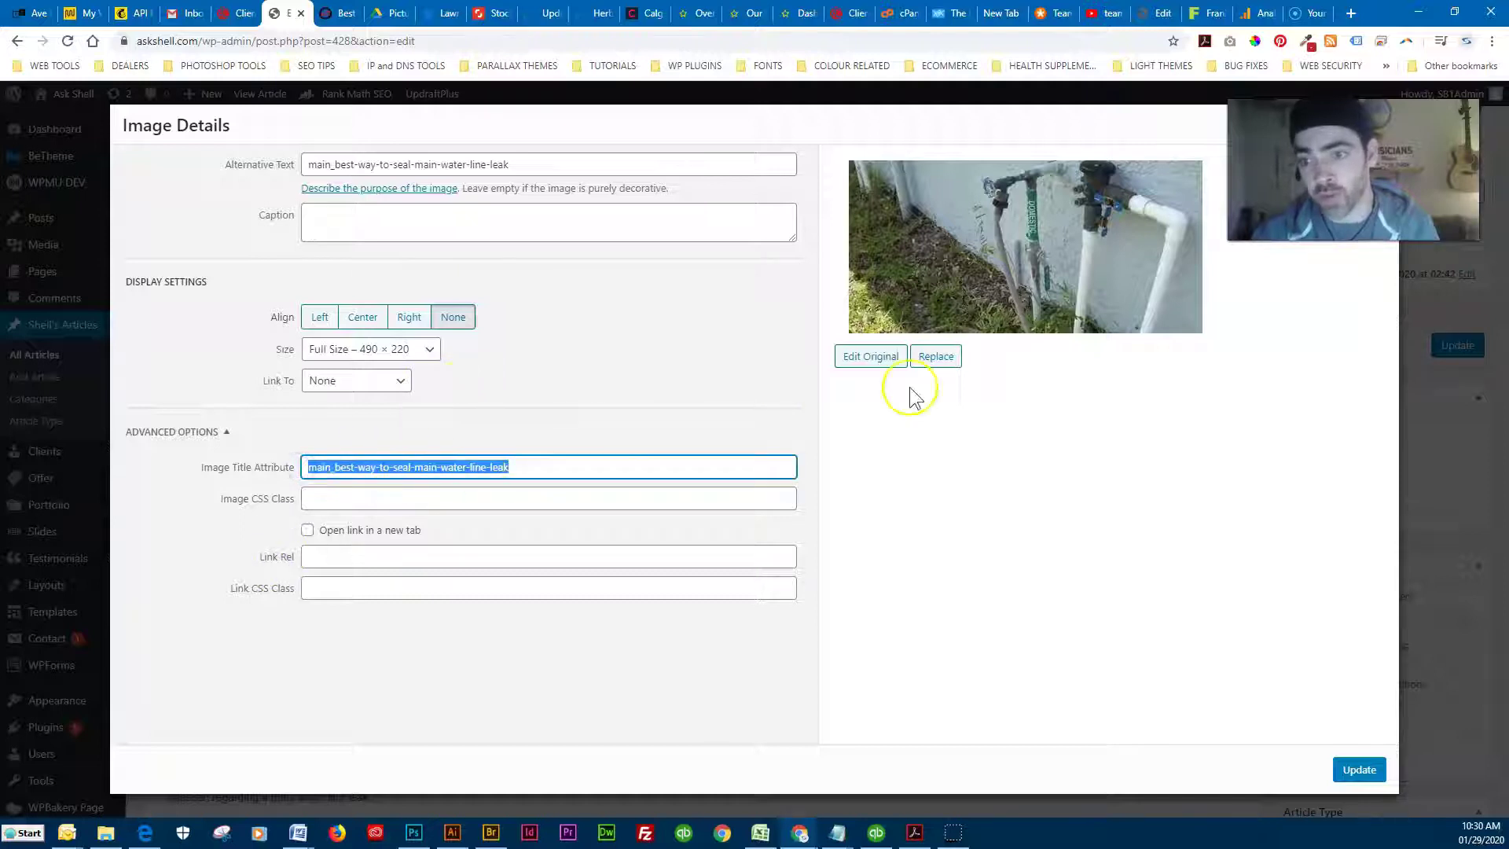
Step: Save the image details and look over the article body
{"action": "left_click", "coordinate": [1358, 770]}
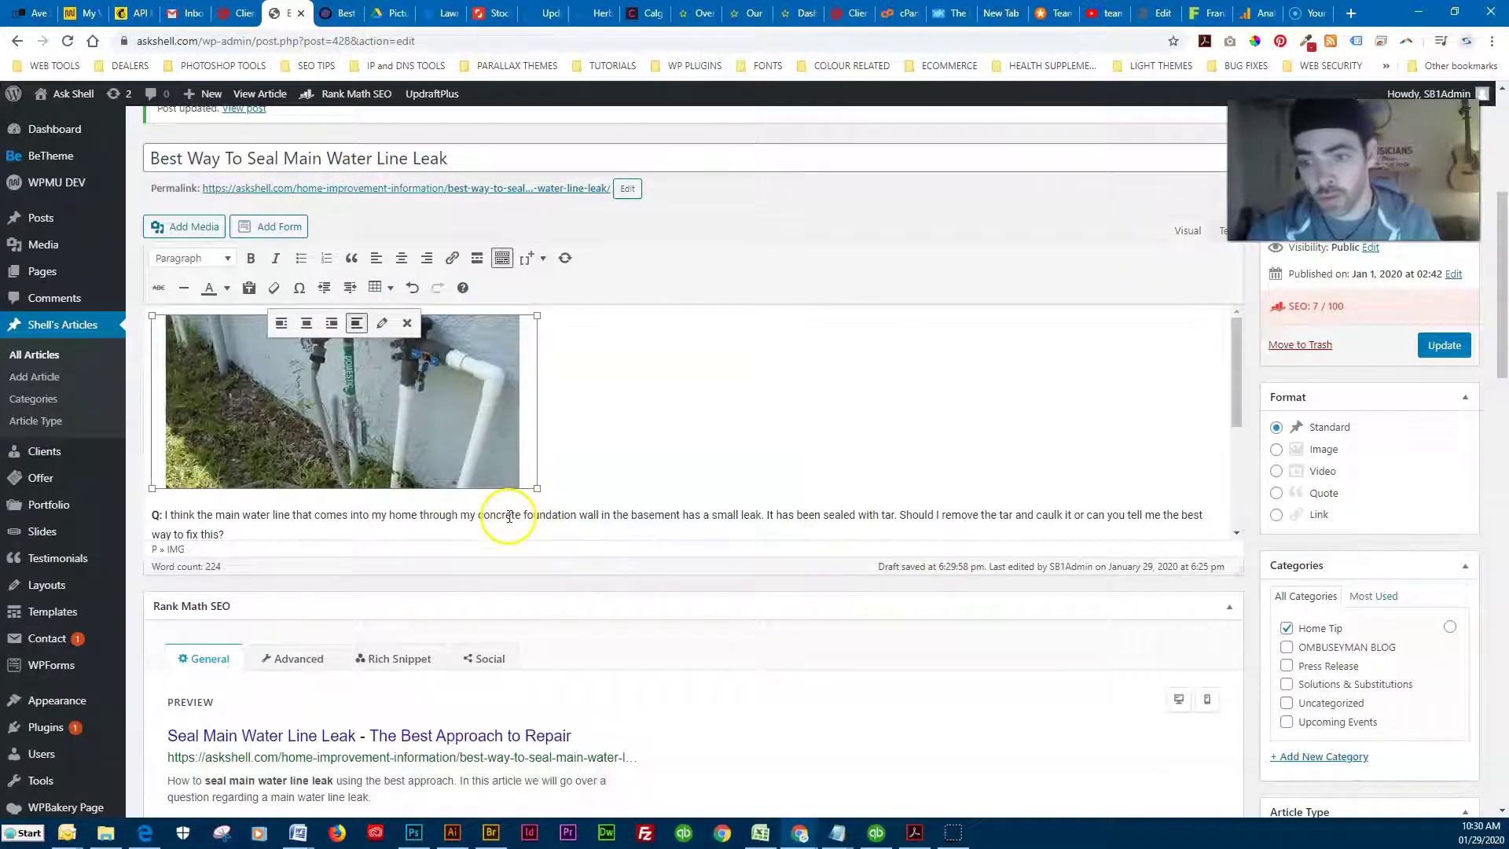
{"action": "scroll", "coordinate": [440, 515], "scroll_direction": "down", "scroll_amount": 2}
{"action": "scroll", "coordinate": [435, 516], "scroll_direction": "down", "scroll_amount": 2}
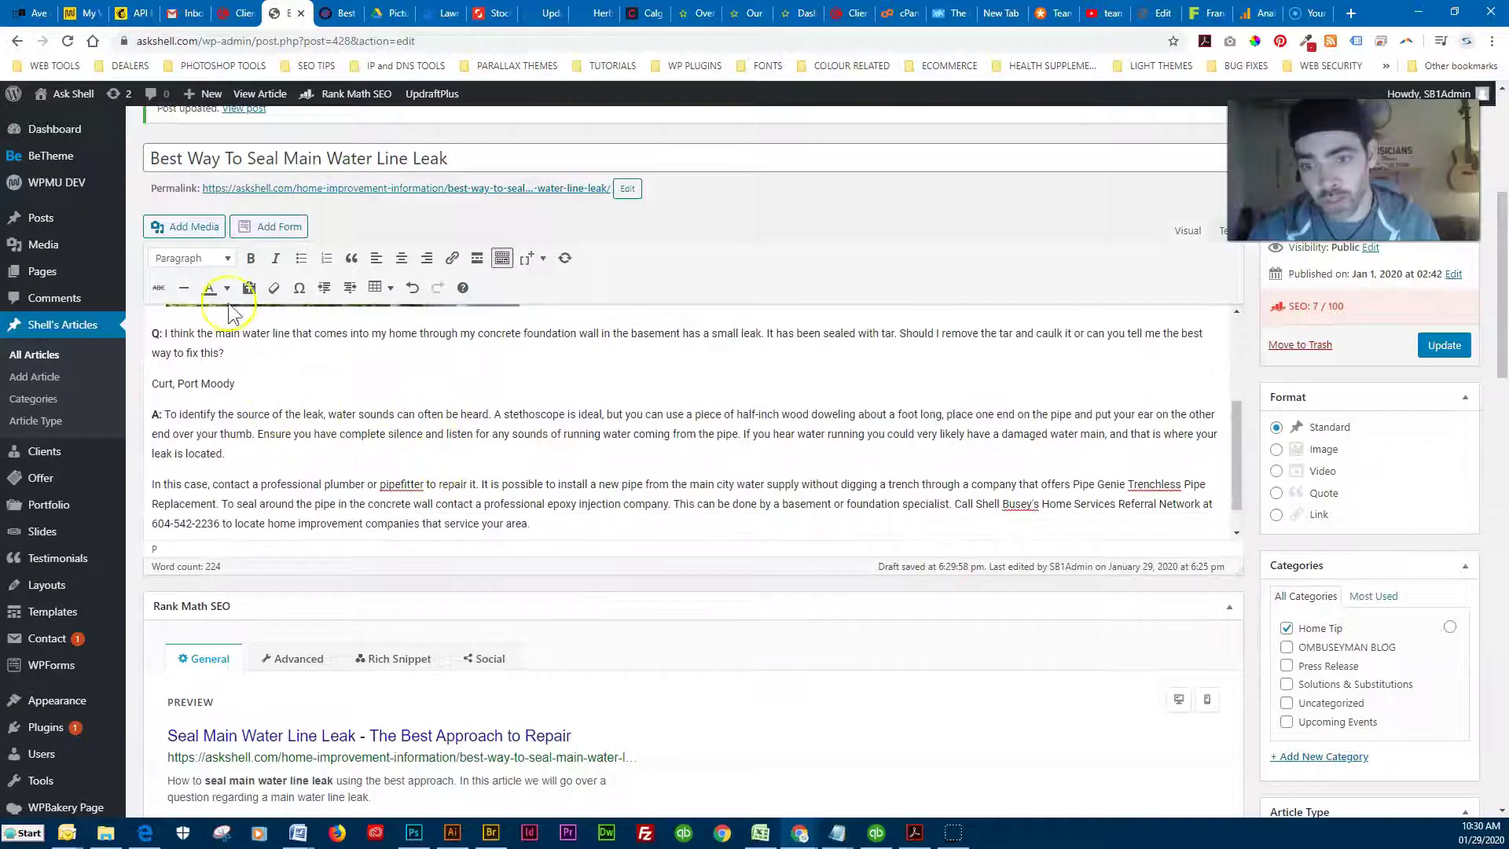
{"action": "scroll", "coordinate": [283, 472], "scroll_direction": "up", "scroll_amount": 2}
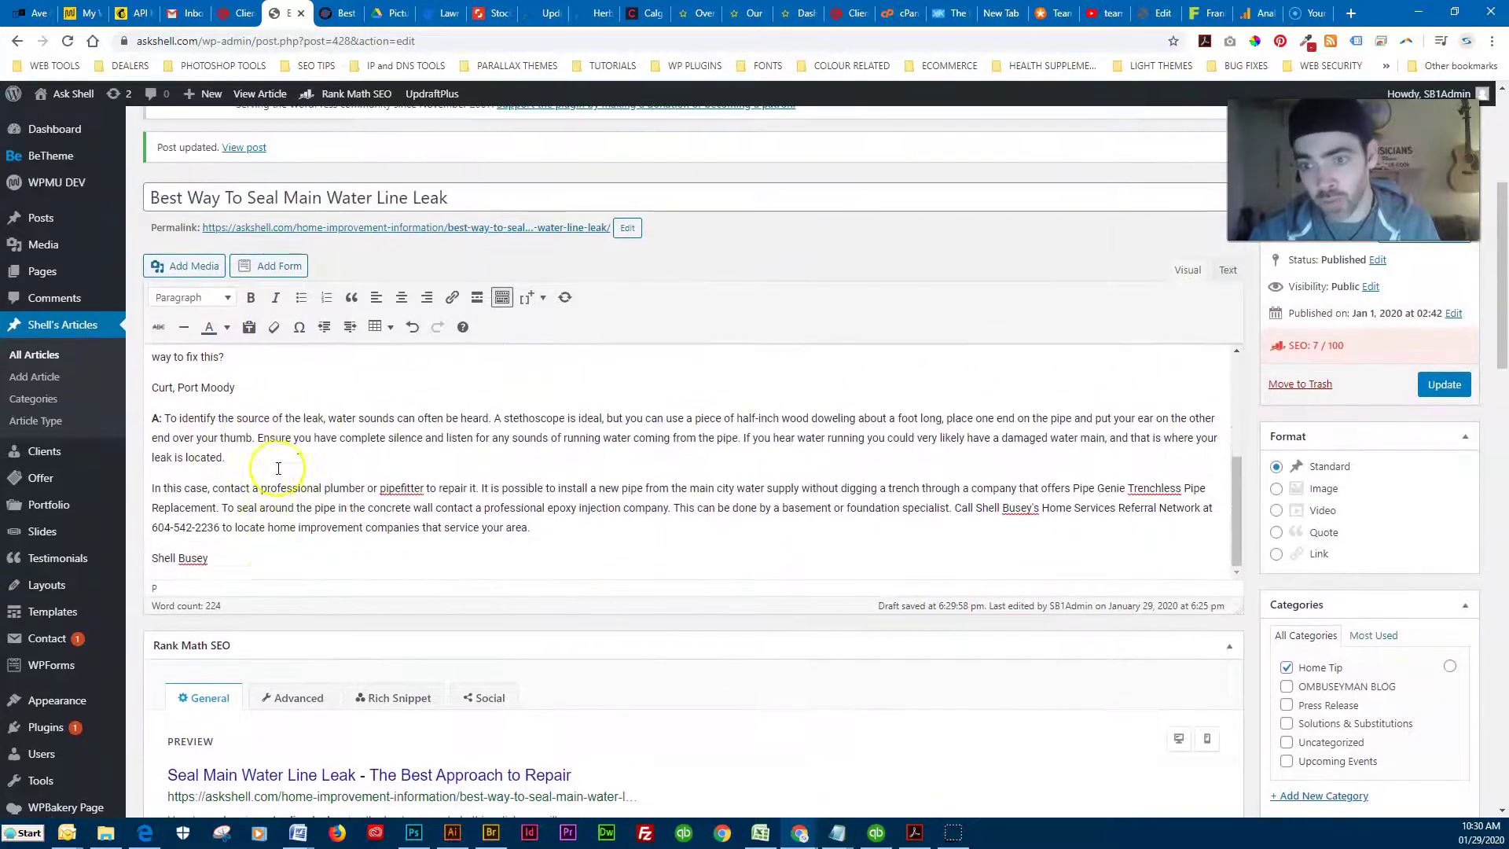
{"action": "scroll", "coordinate": [271, 479], "scroll_direction": "up", "scroll_amount": 5}
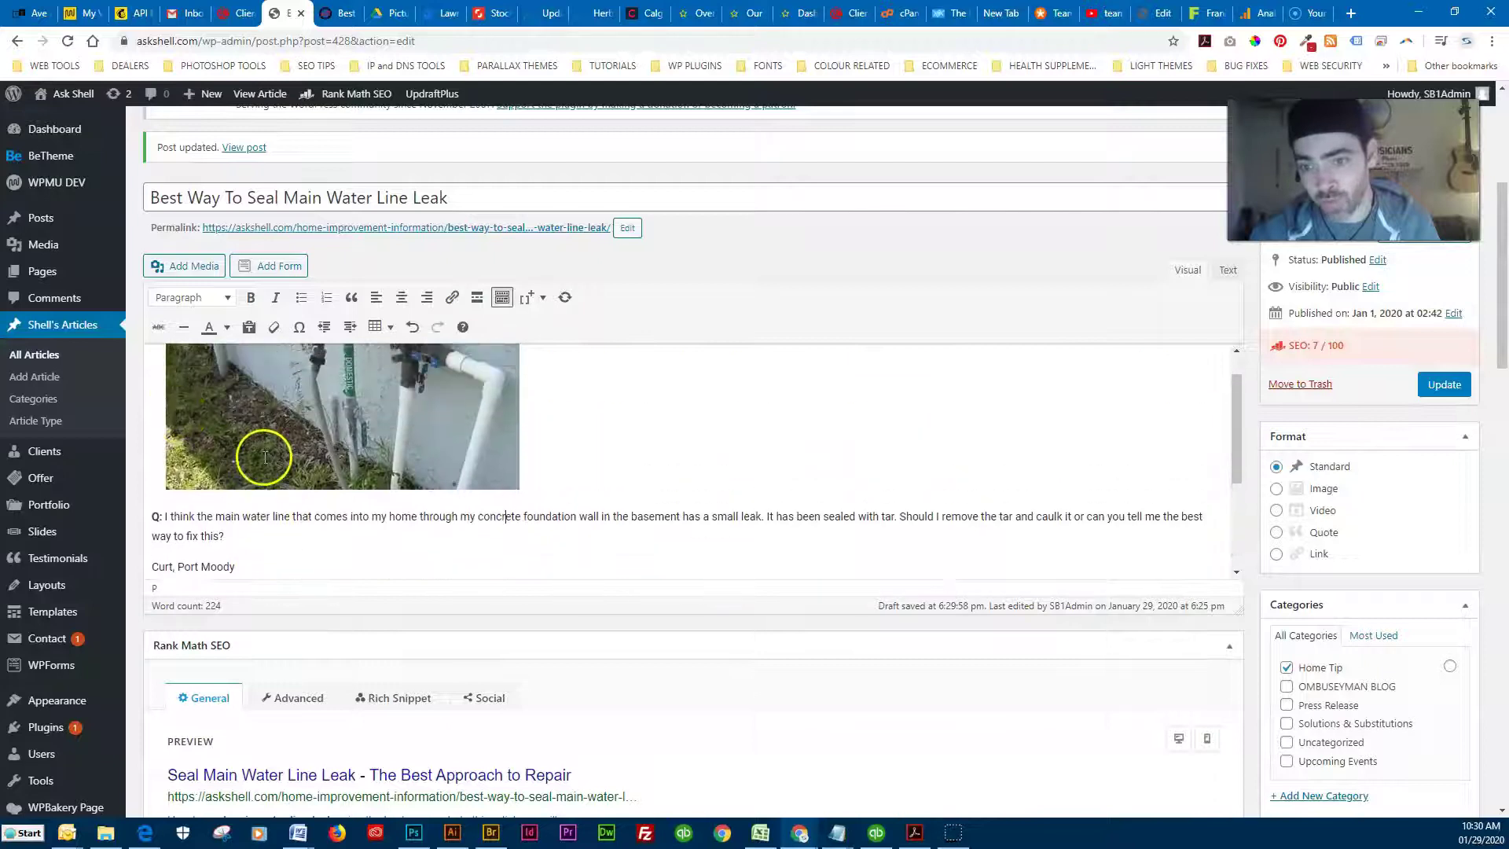
{"action": "left_click_drag", "start_coordinate": [470, 297], "coordinate": [151, 297]}
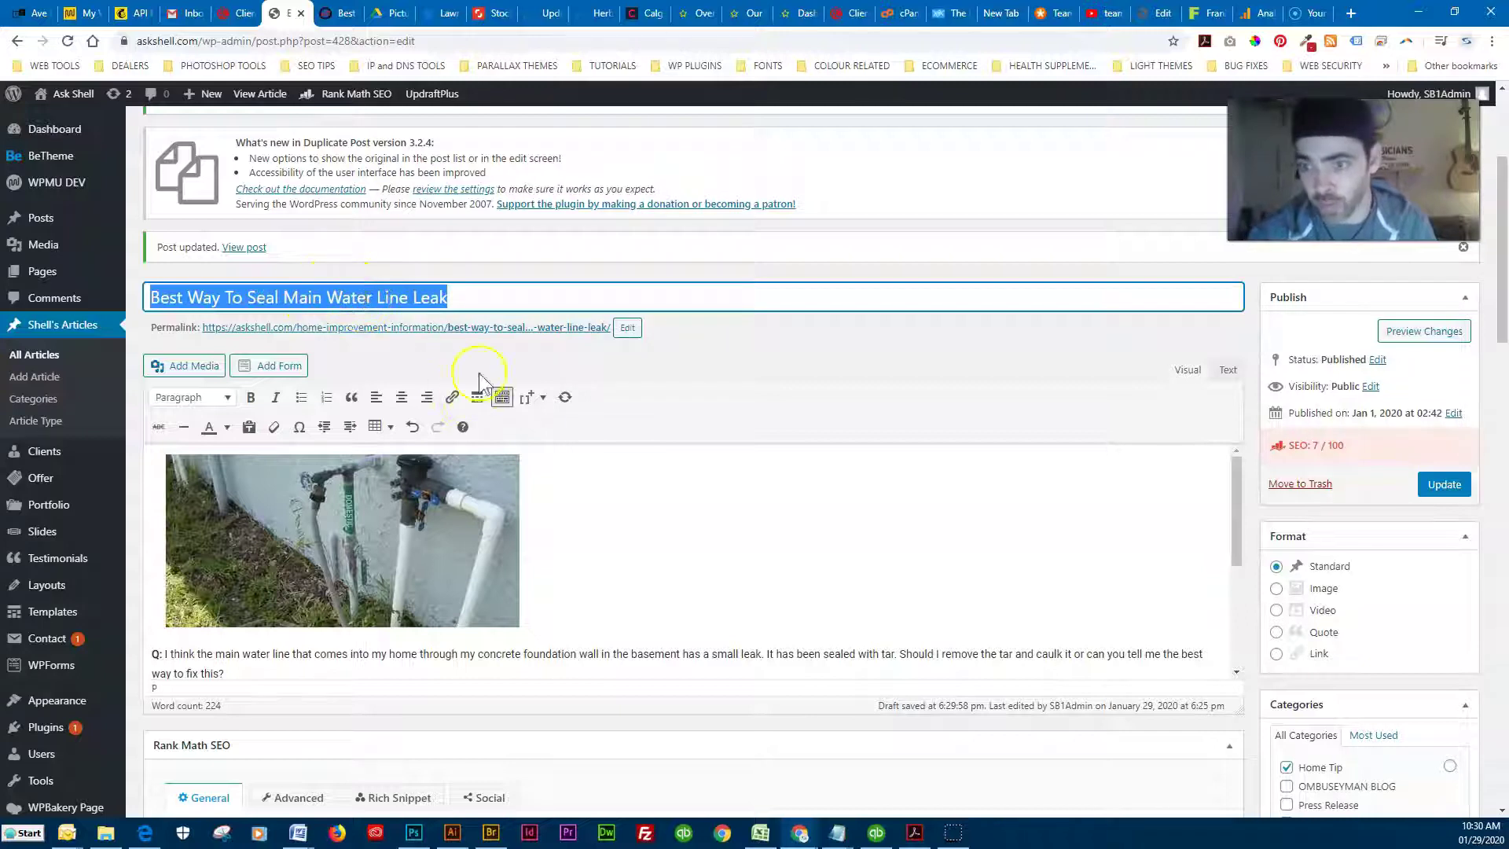
{"action": "scroll", "coordinate": [397, 487], "scroll_direction": "down", "scroll_amount": 4}
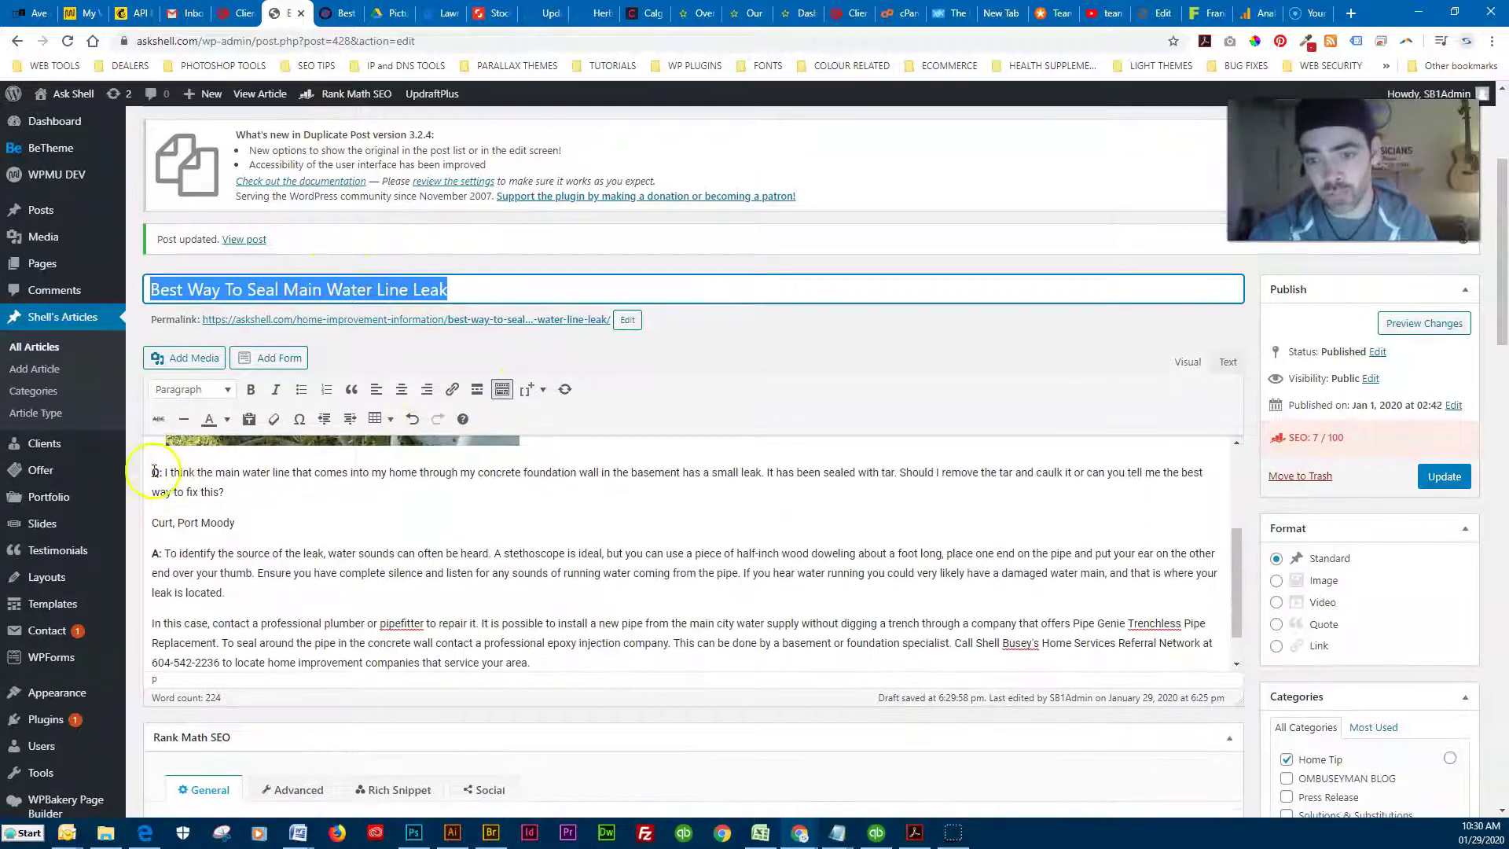
Step: Insert a Heading 2 'Question on Sealing Main Water Line Leak' above the reader's 'Q:' question
{"action": "left_click", "coordinate": [149, 472]}
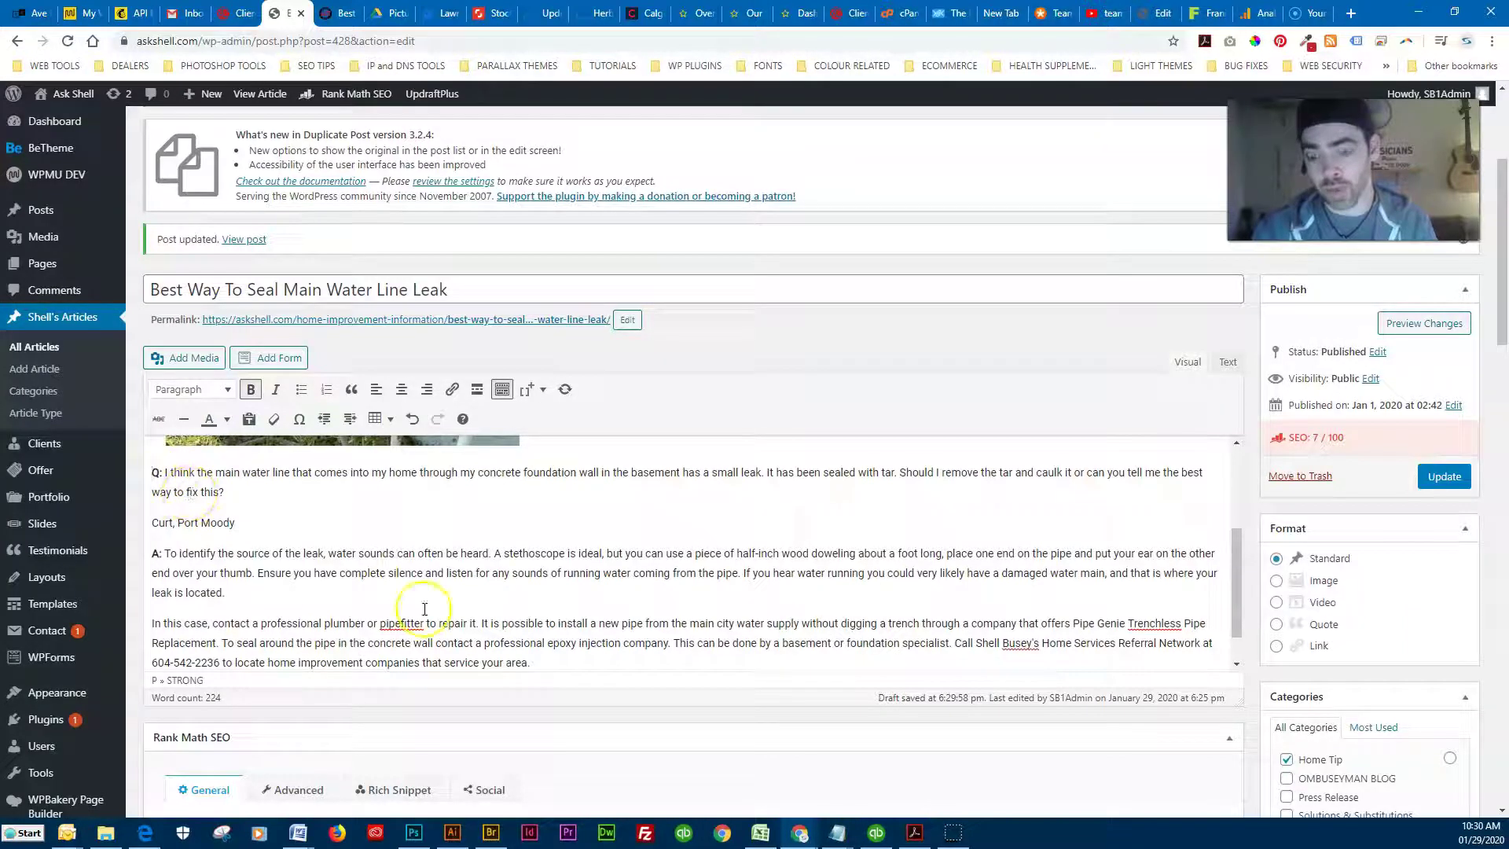
{"action": "key", "text": "Return"}
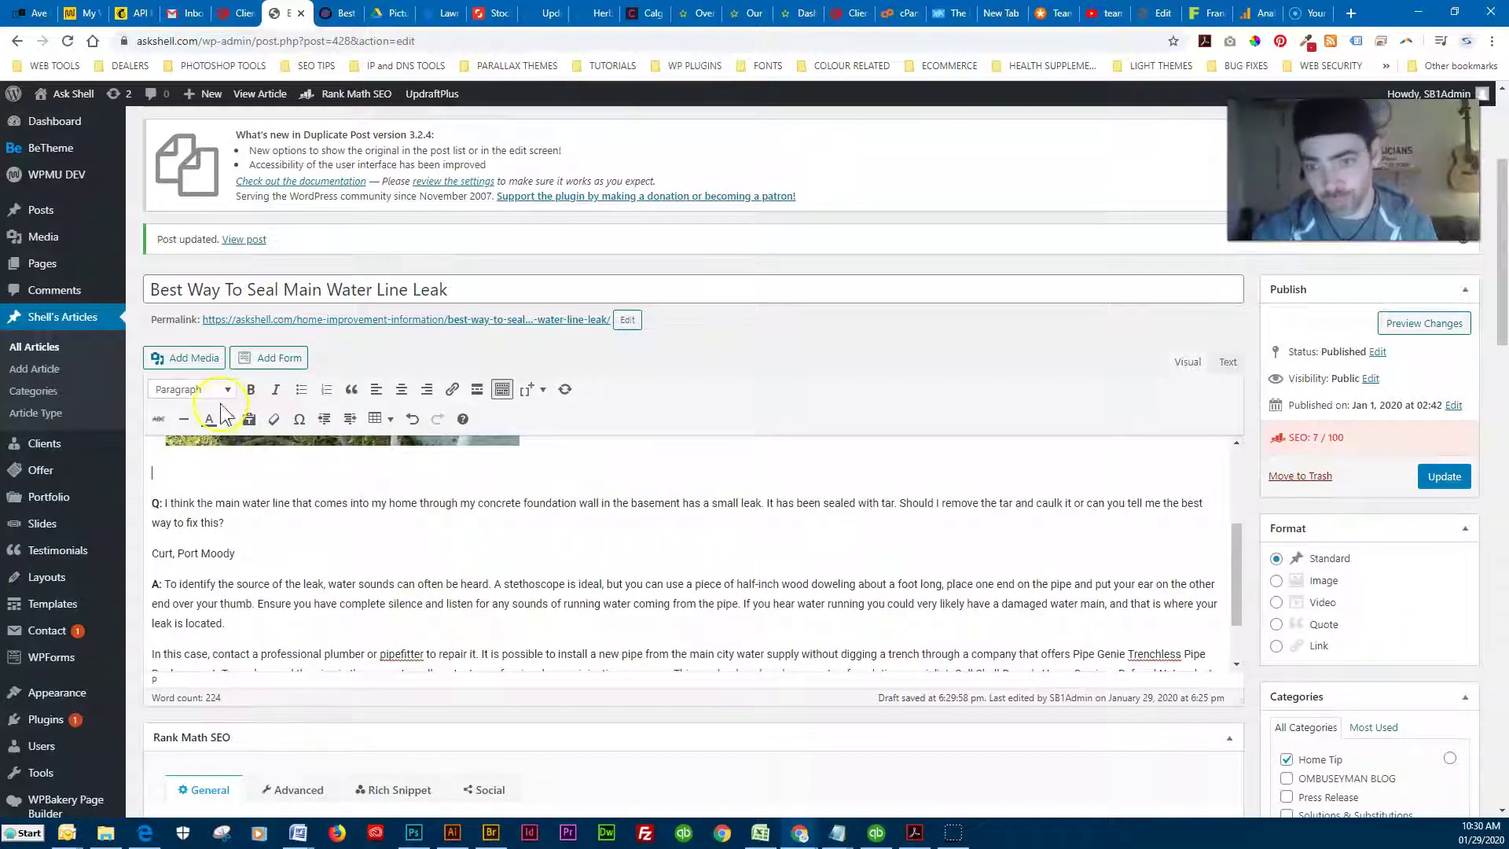
{"action": "left_click", "coordinate": [201, 389]}
{"action": "left_click", "coordinate": [228, 508]}
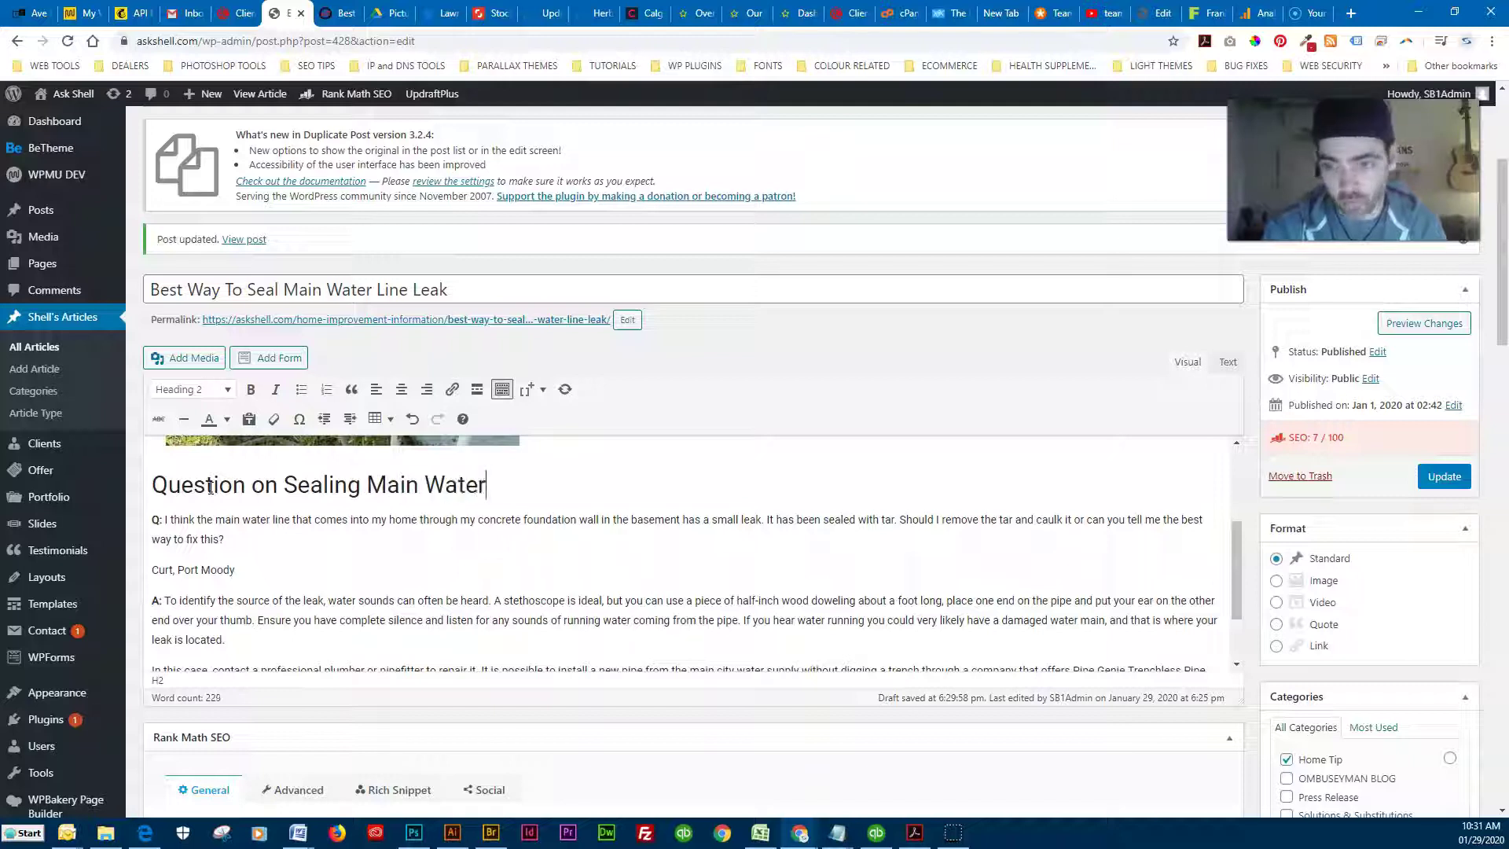
{"action": "type", "text": "in eL"}
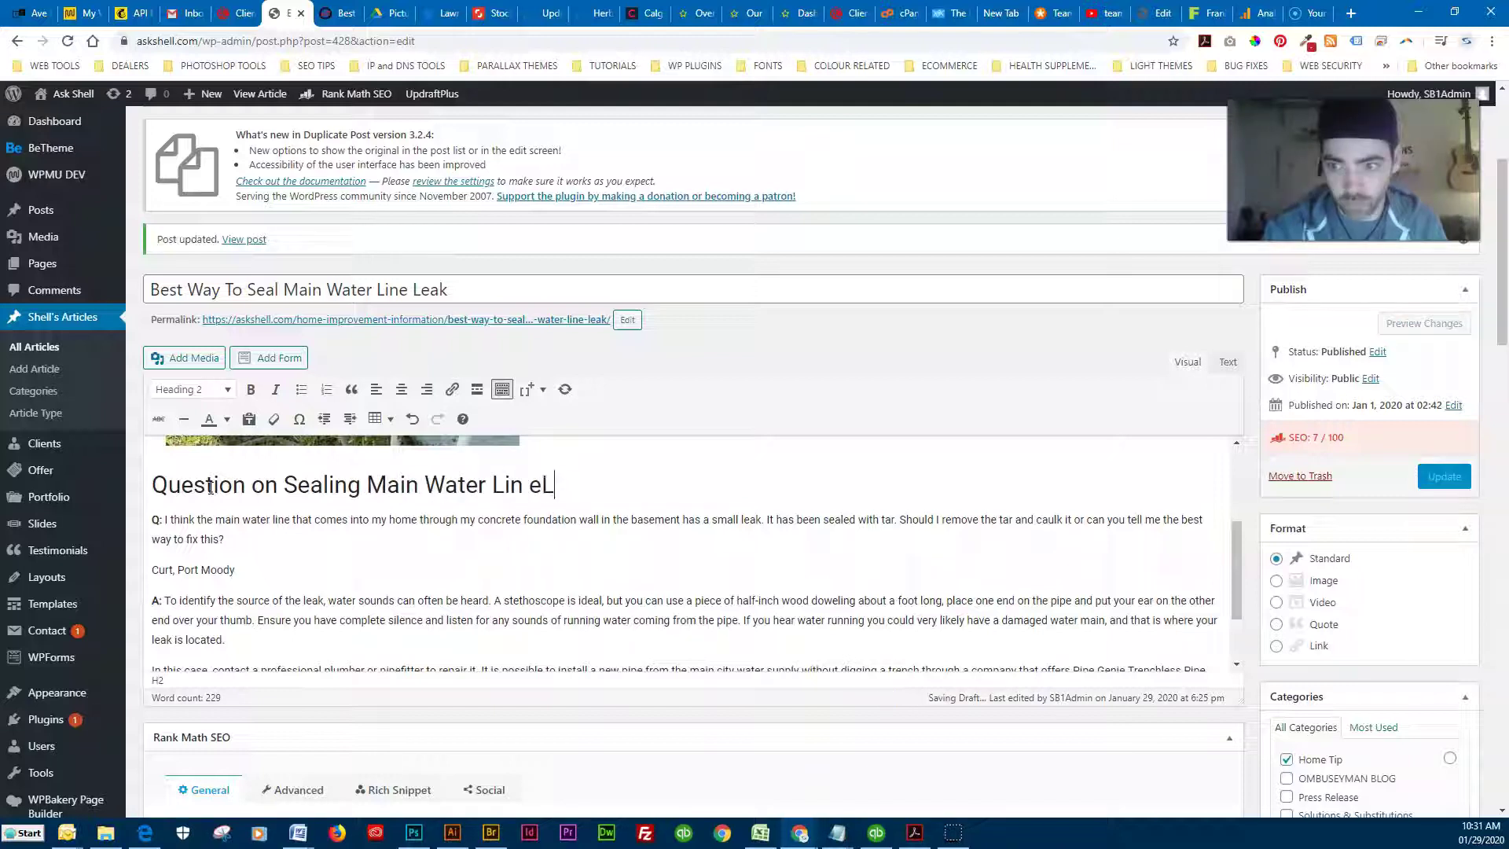
{"action": "key", "text": "BackSpace"}
{"action": "key", "text": "BackSpace"}
{"action": "key", "text": "BackSpace"}
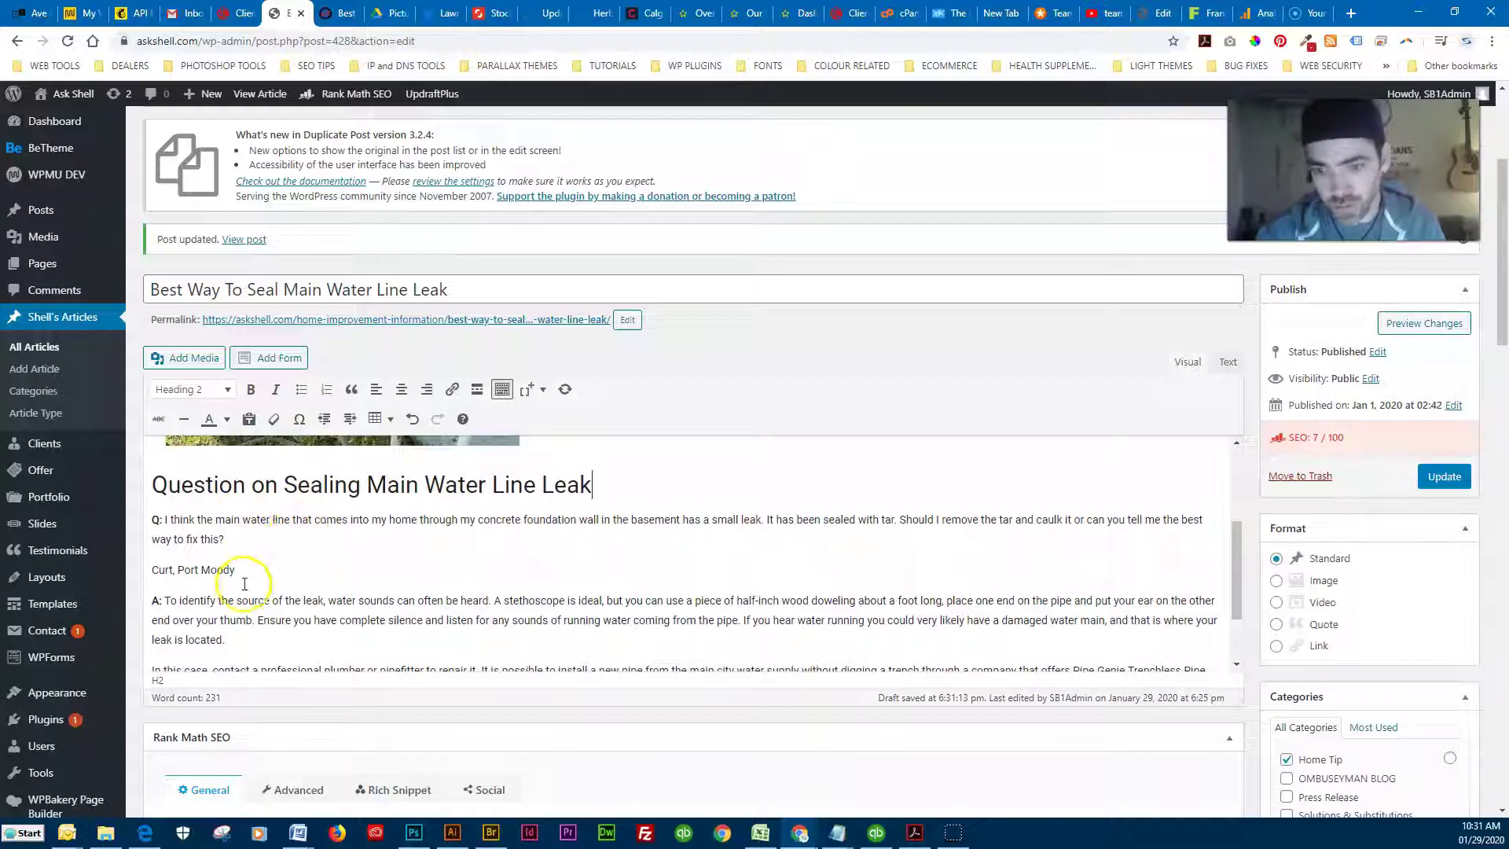
Step: Move the cursor to the line after the reader's signature
{"action": "scroll", "coordinate": [244, 589], "scroll_direction": "down", "scroll_amount": 2}
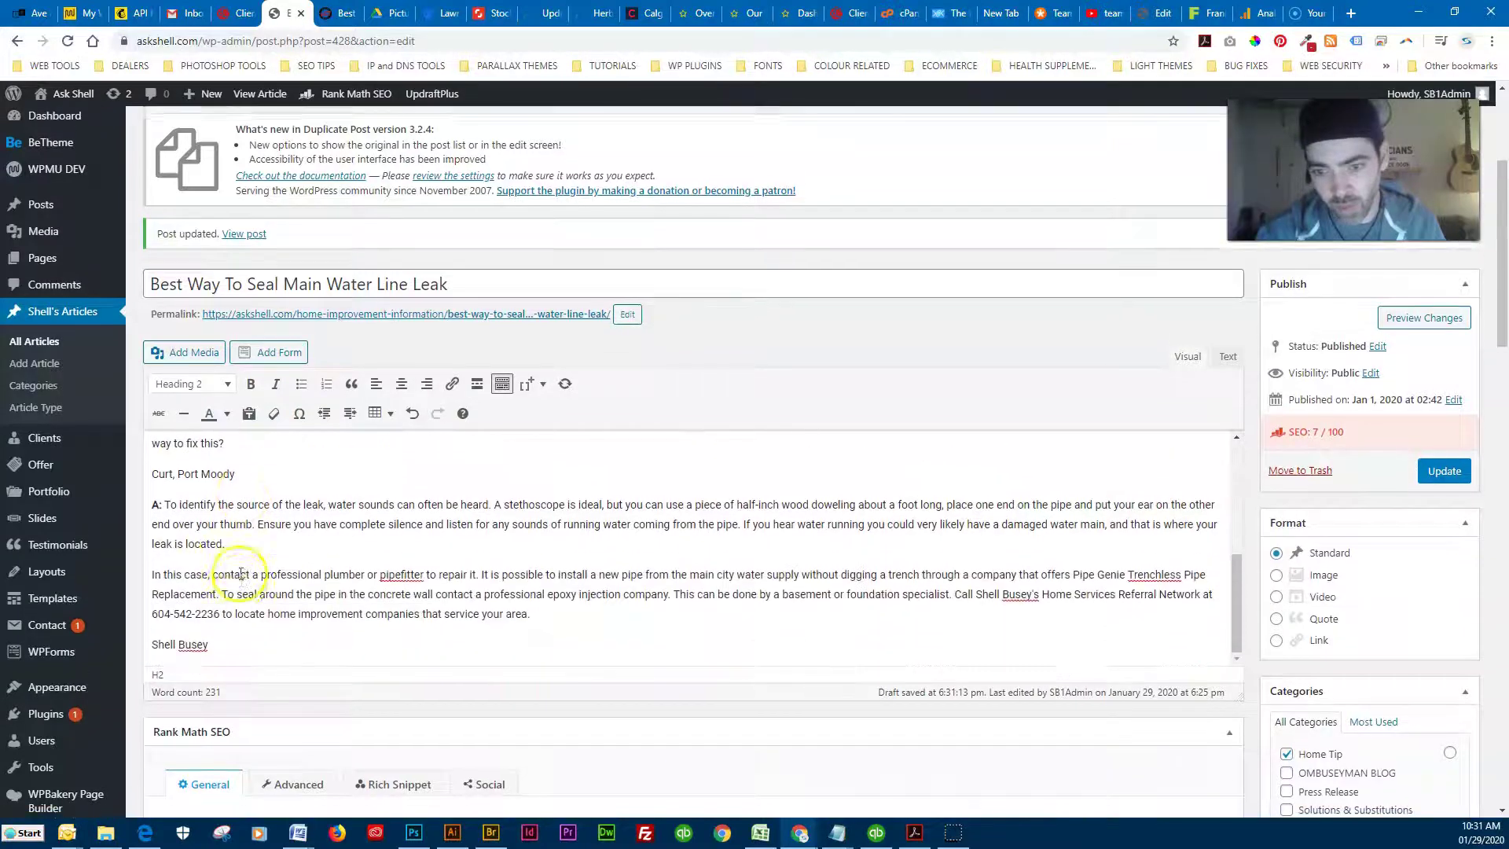
{"action": "left_click", "coordinate": [238, 453]}
{"action": "left_click", "coordinate": [426, 512]}
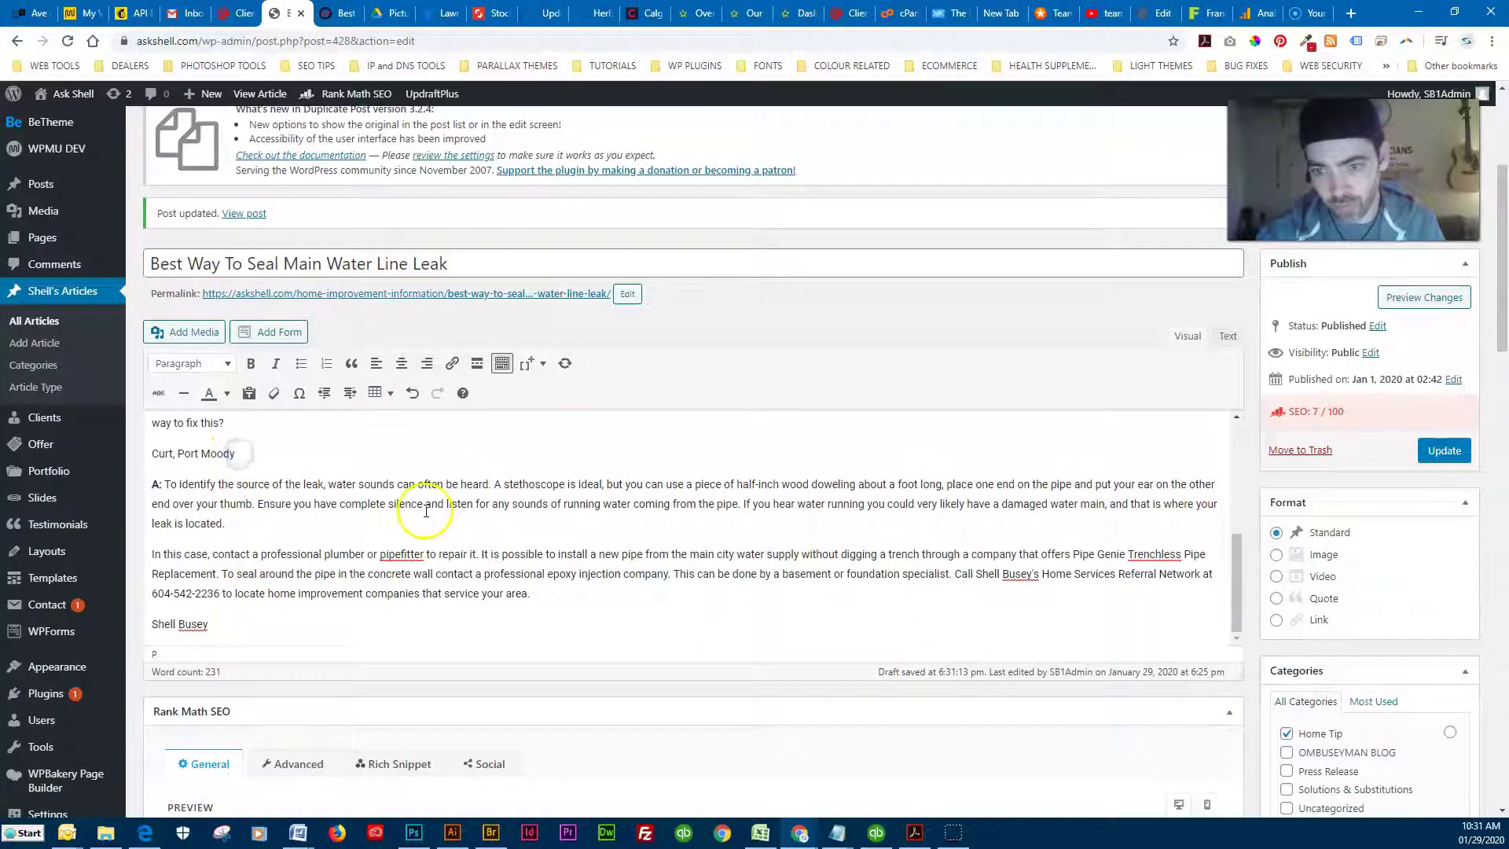
Step: Add the heading 'The Best Way to Seal Main Water Line Leak' before the answer, fixing 'LEak'
{"action": "key", "text": "Return"}
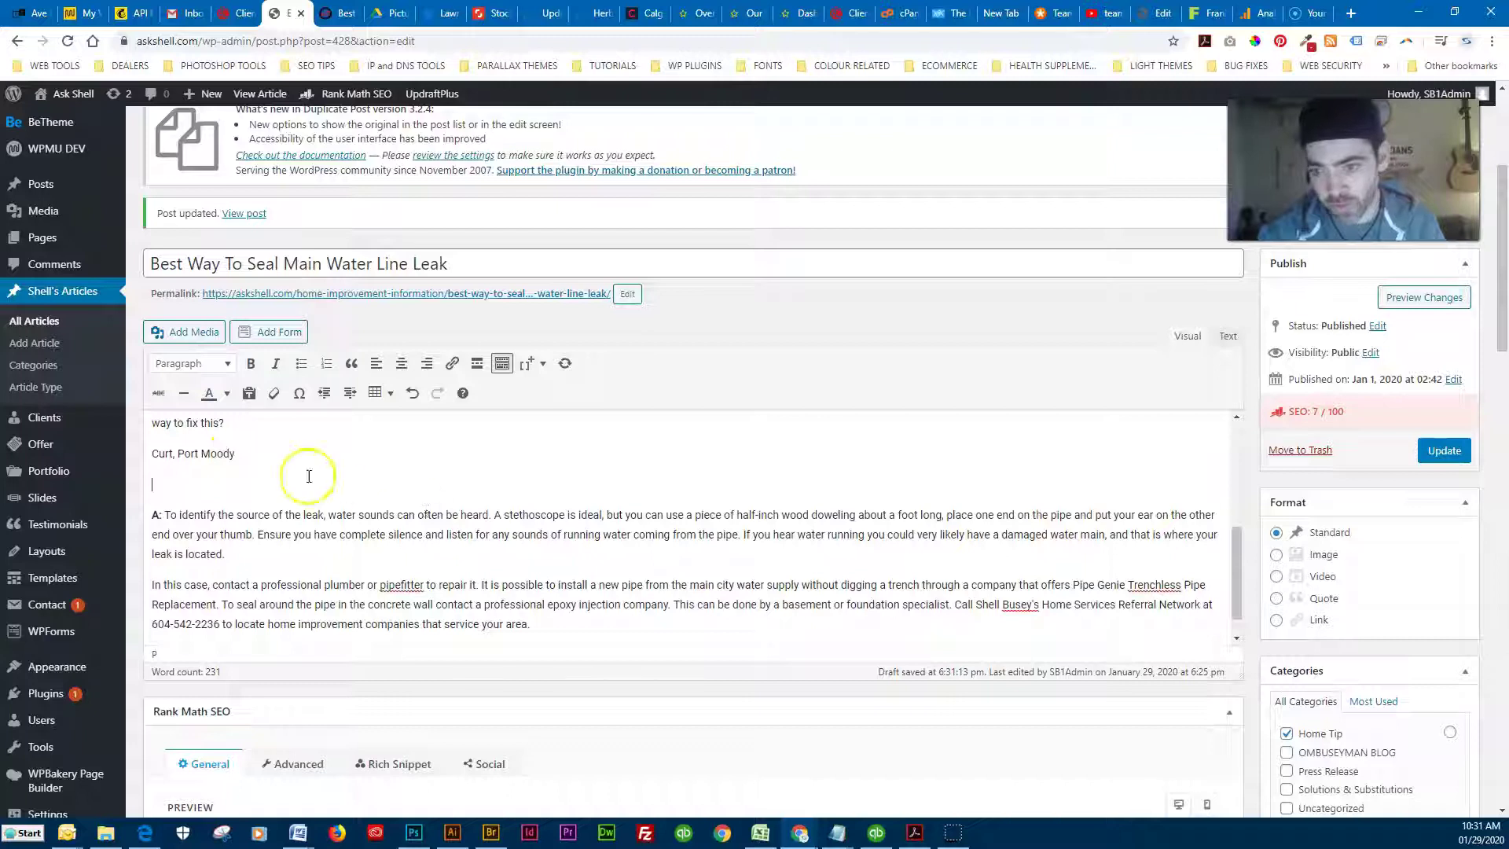
{"action": "left_click", "coordinate": [169, 488]}
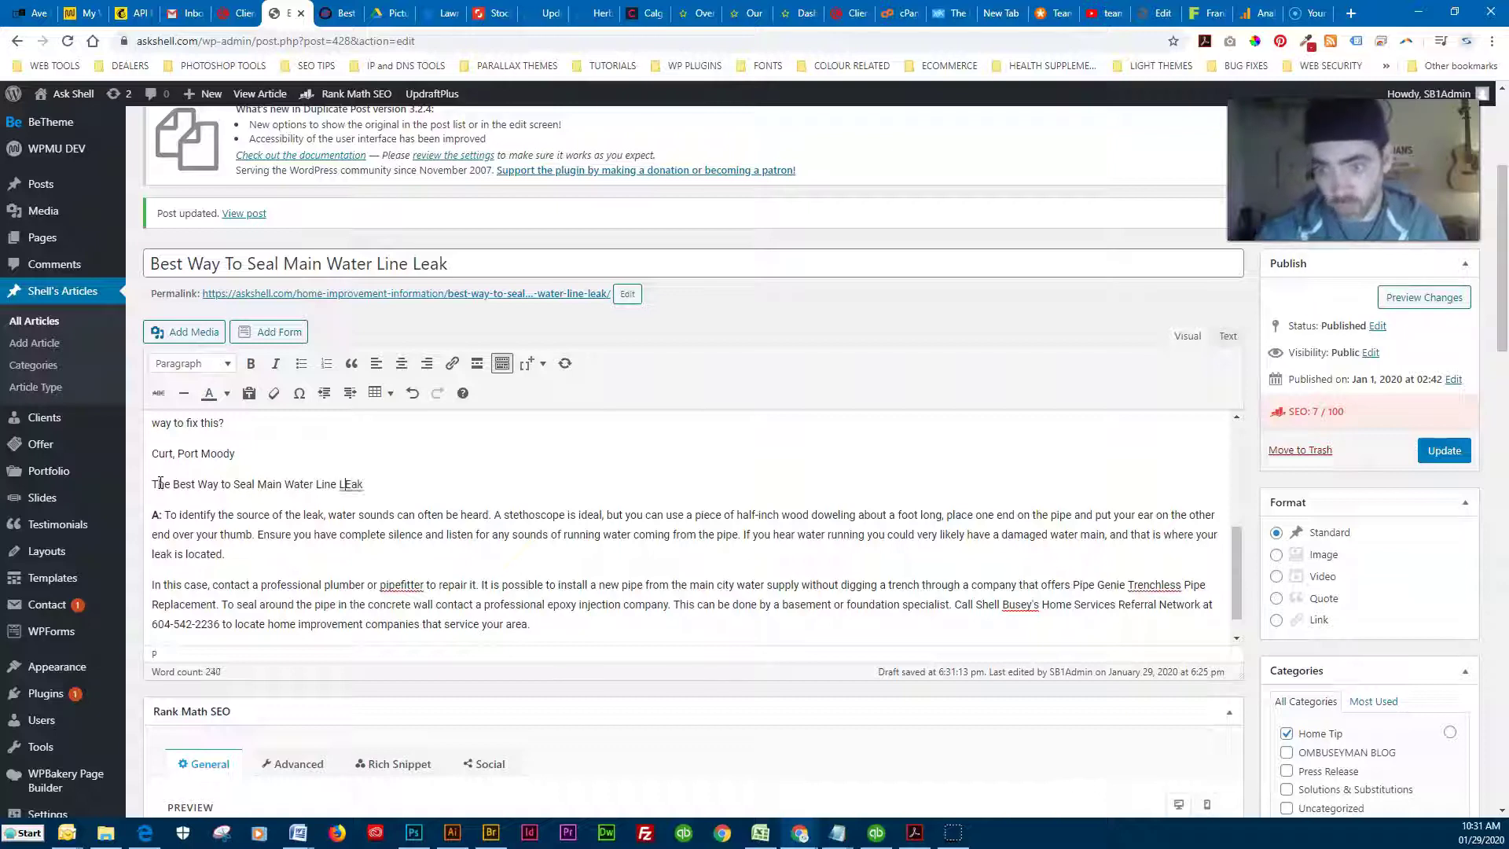
{"action": "key", "text": "BackSpace"}
{"action": "type", "text": "e"}
{"action": "left_click_drag", "start_coordinate": [364, 485], "coordinate": [146, 483]}
{"action": "left_click", "coordinate": [209, 363]}
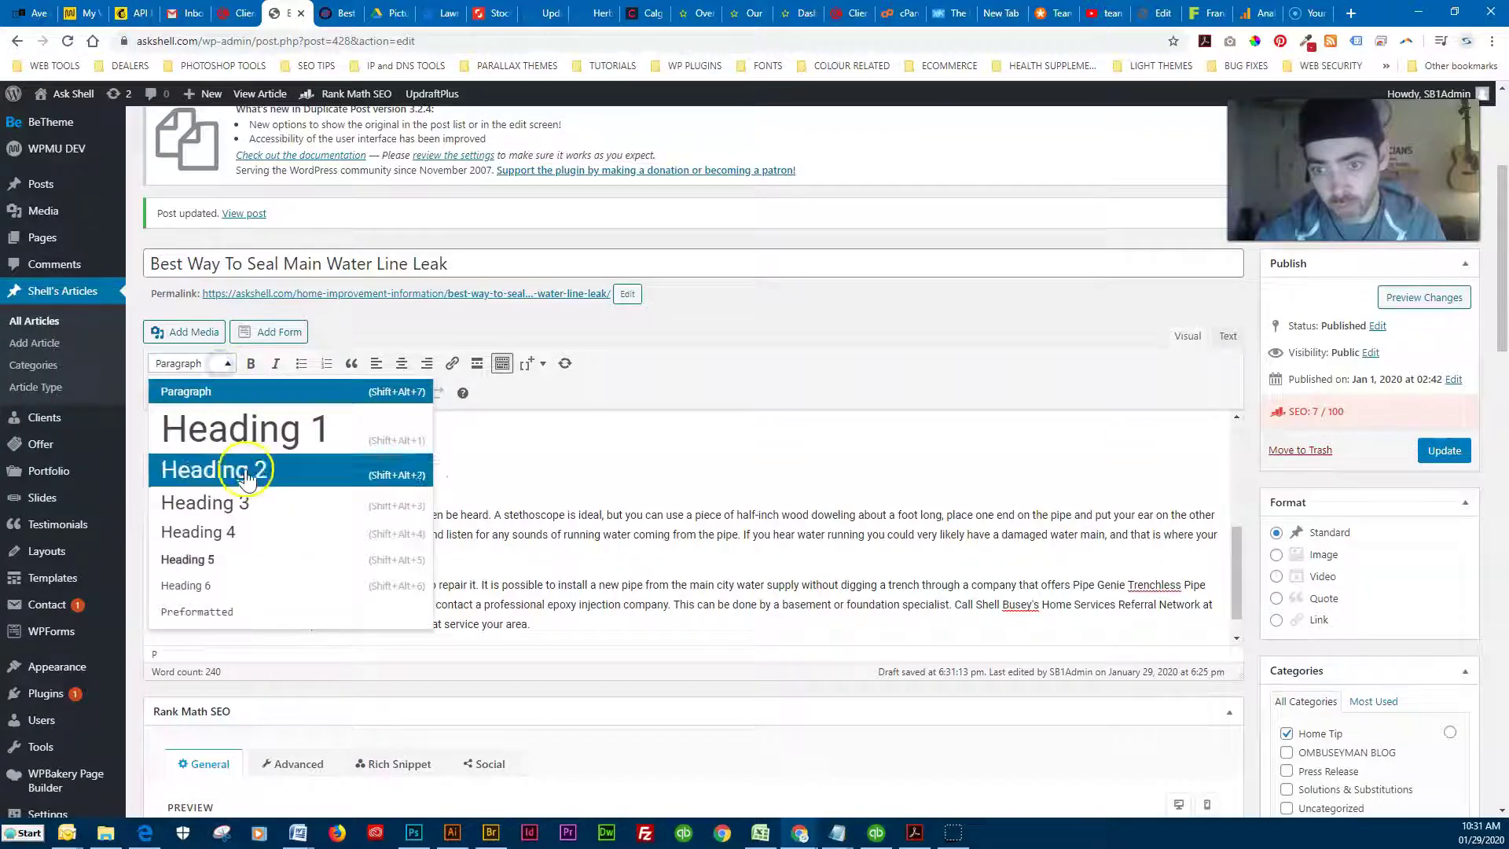
{"action": "left_click", "coordinate": [228, 500]}
{"action": "left_click", "coordinate": [408, 543]}
{"action": "scroll", "coordinate": [424, 582], "scroll_direction": "down", "scroll_amount": 5}
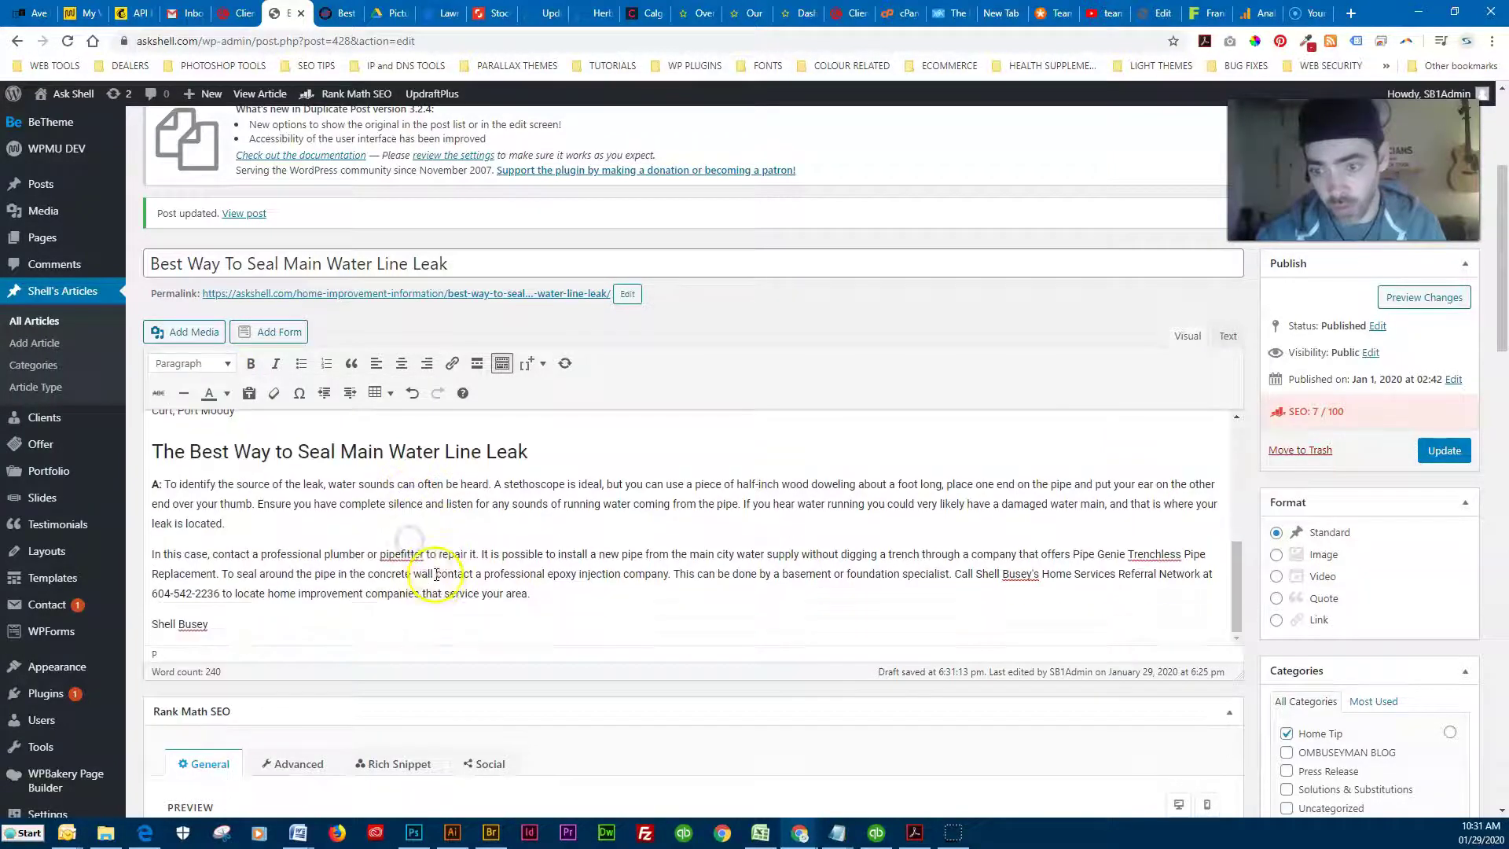
Step: Look over the Rank Math checks and update the article
{"action": "scroll", "coordinate": [507, 786], "scroll_direction": "down", "scroll_amount": 12}
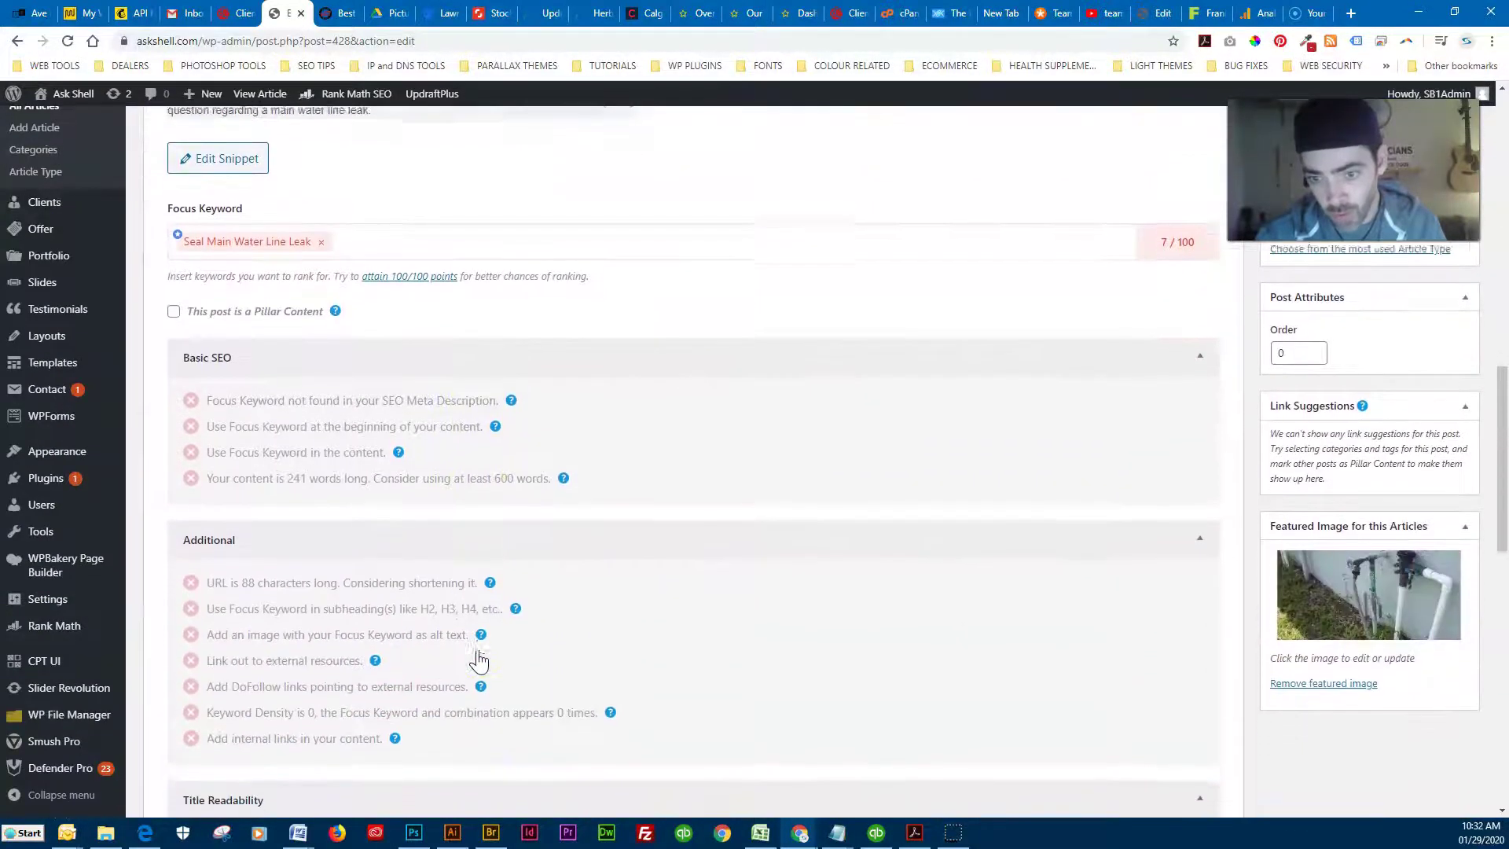
{"action": "scroll", "coordinate": [480, 660], "scroll_direction": "down", "scroll_amount": 1}
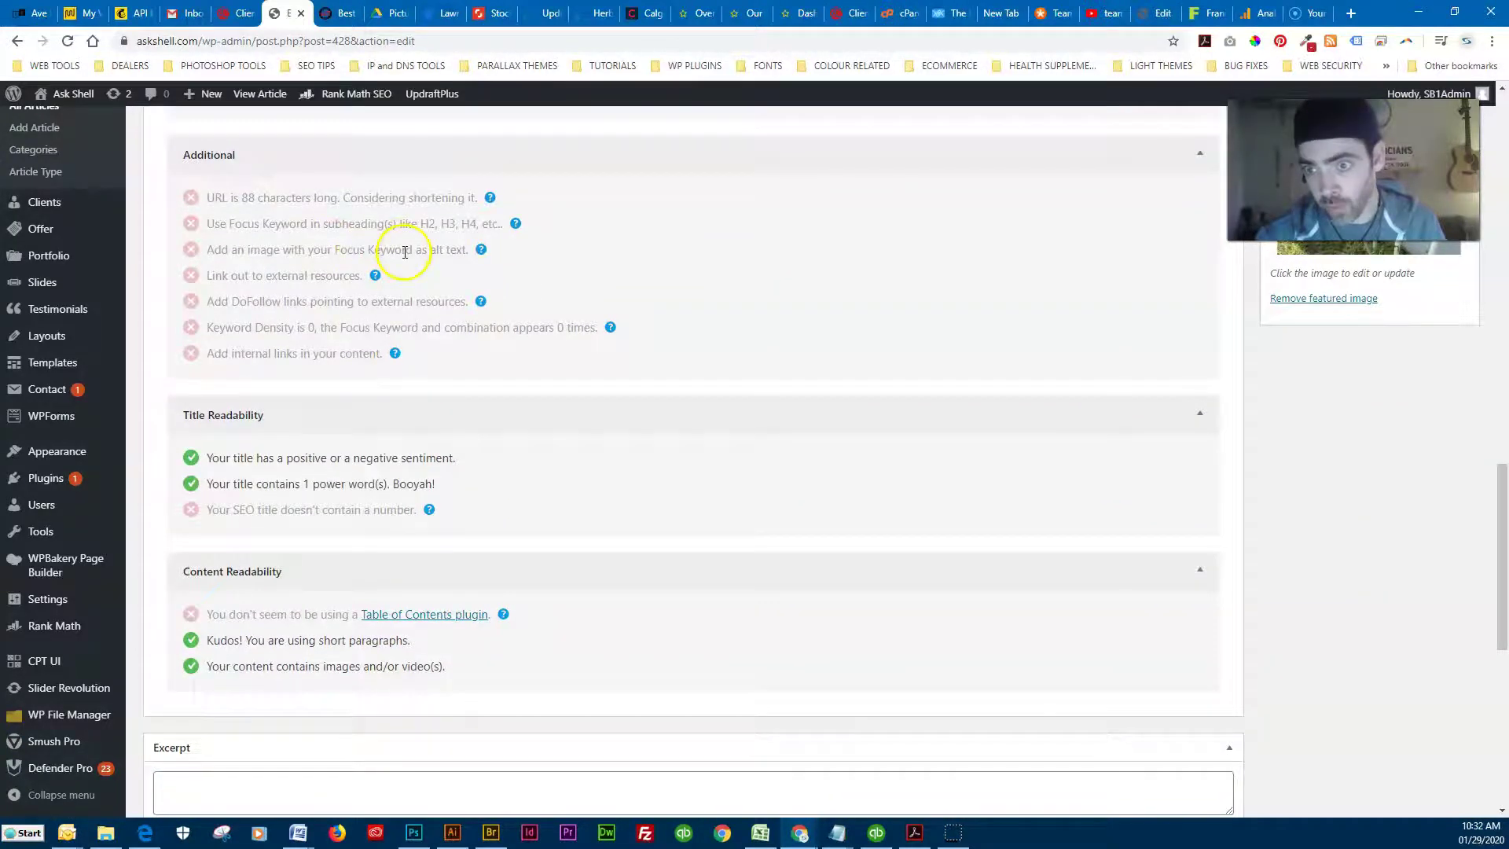
{"action": "scroll", "coordinate": [472, 249], "scroll_direction": "up", "scroll_amount": 20}
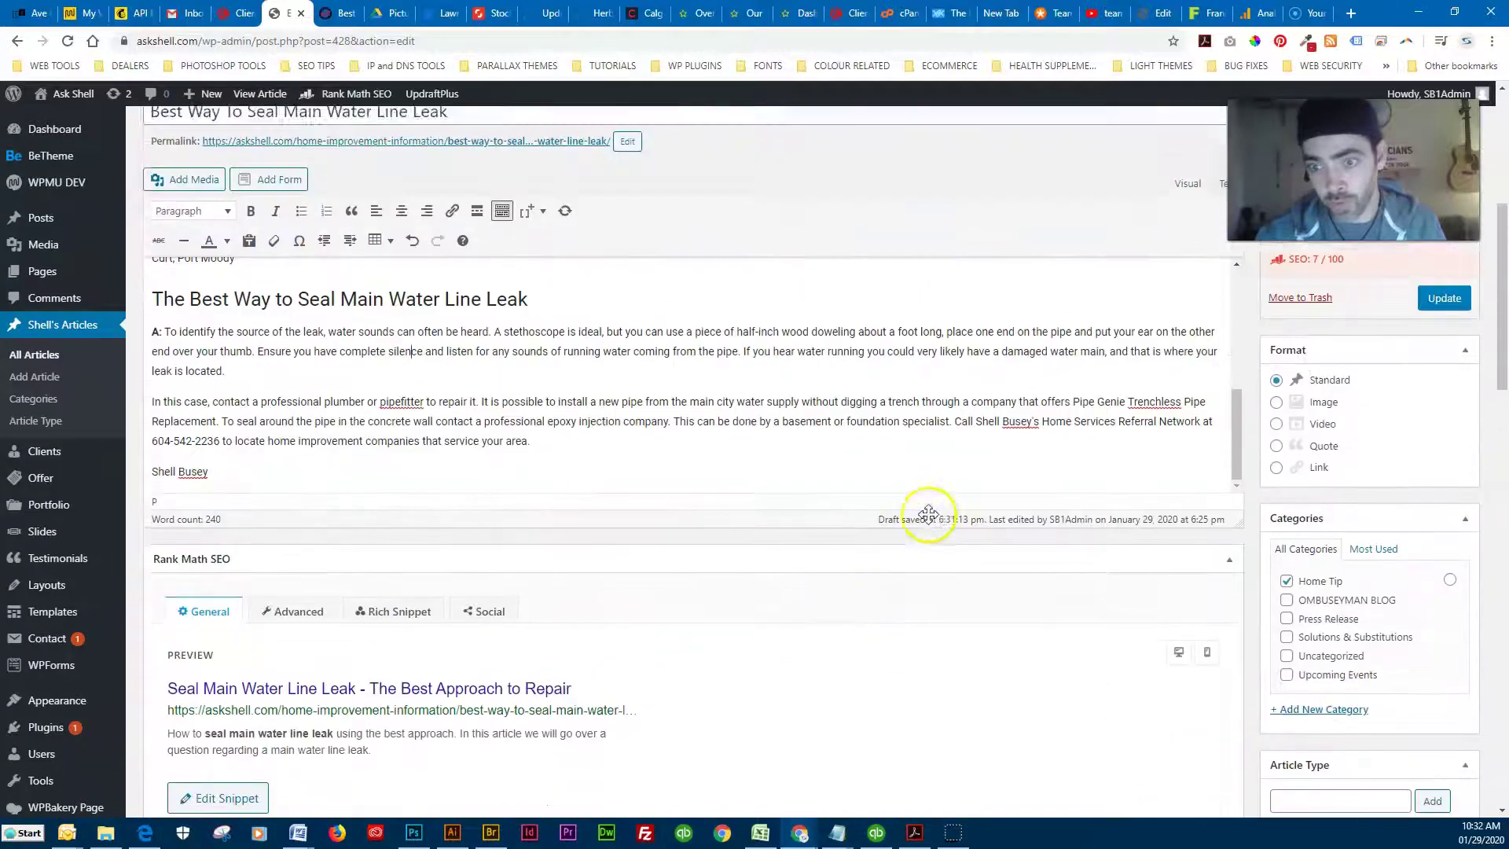
{"action": "scroll", "coordinate": [957, 524], "scroll_direction": "up", "scroll_amount": 1}
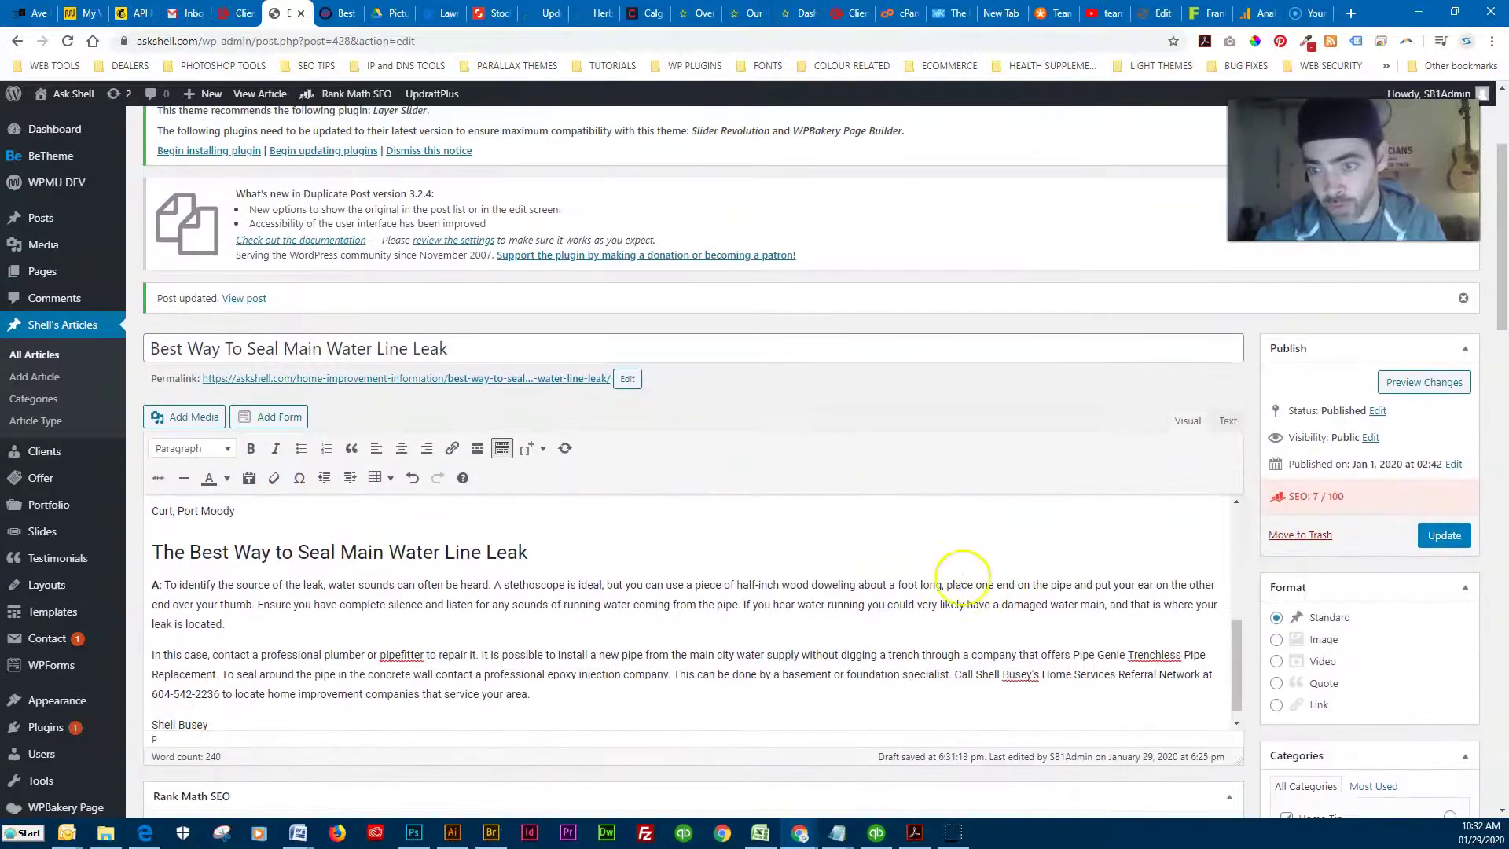
{"action": "left_click", "coordinate": [1443, 540]}
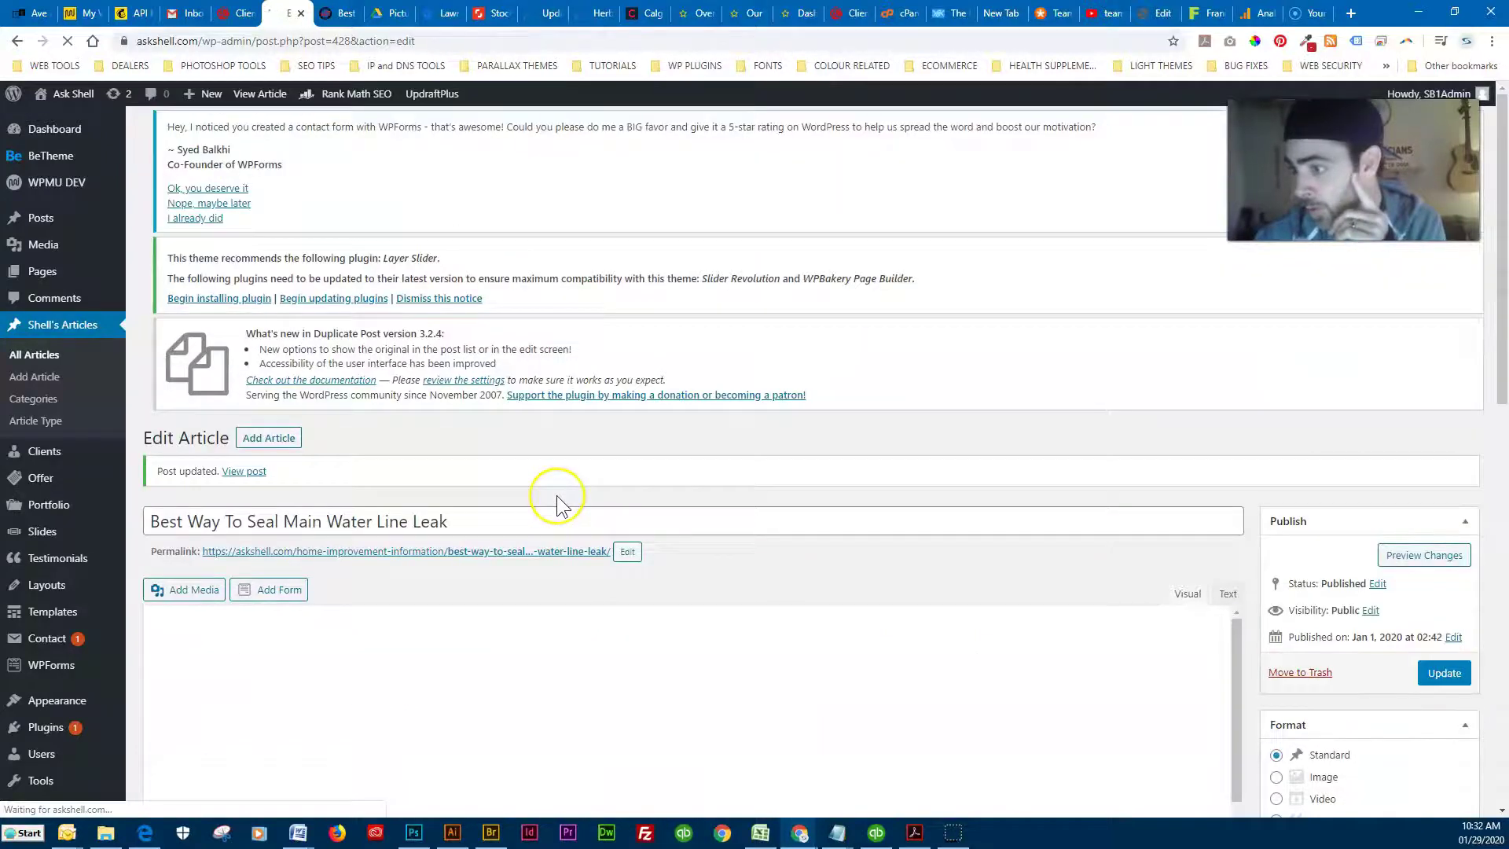
Step: Review the refreshed checks at 64/100, with the keyword found in subheadings and image alt
{"action": "scroll", "coordinate": [557, 495], "scroll_direction": "down", "scroll_amount": 10}
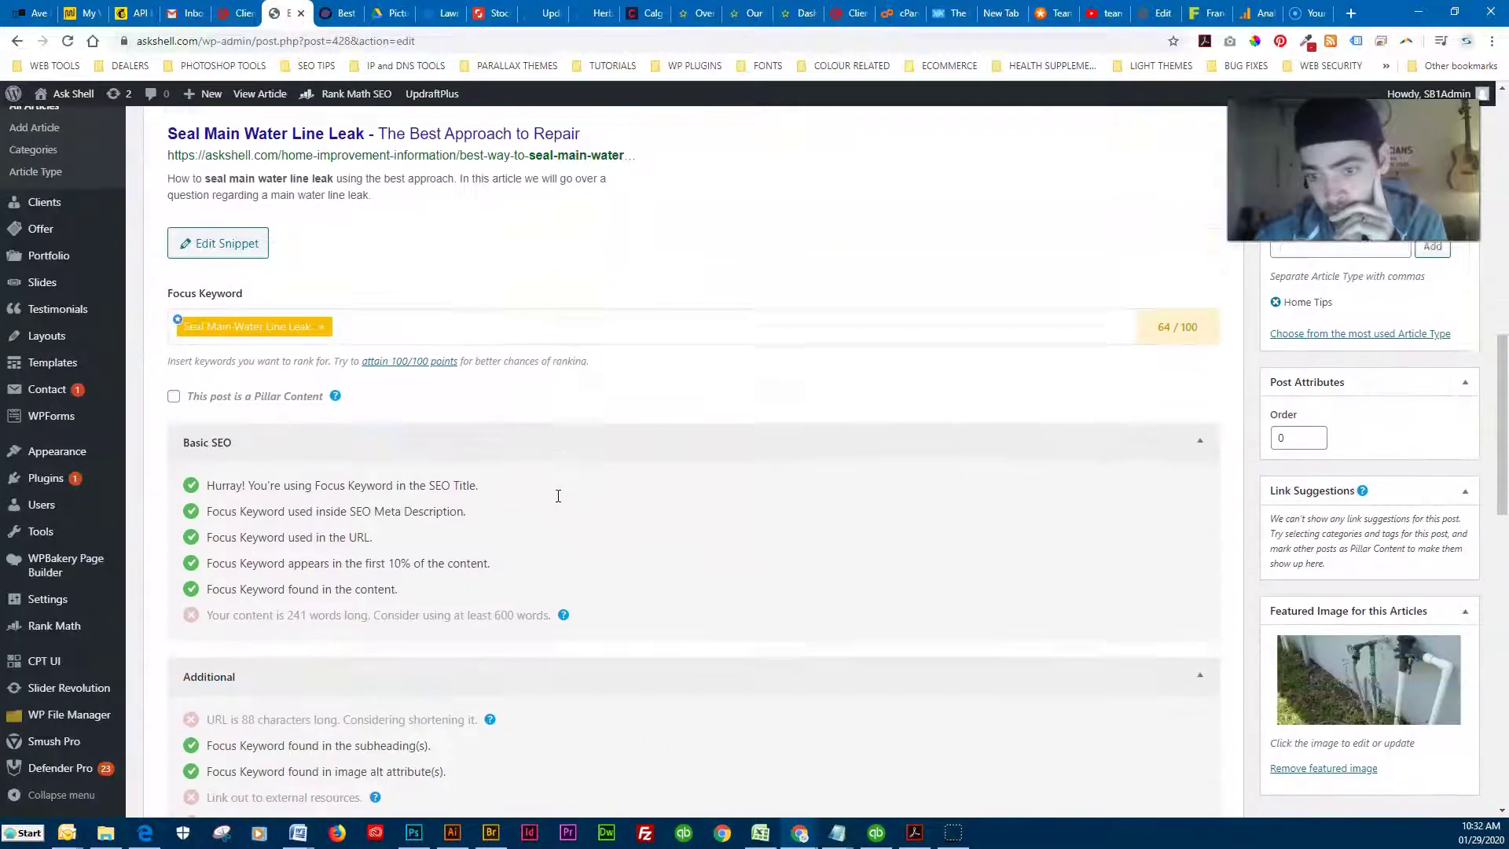
{"action": "scroll", "coordinate": [558, 495], "scroll_direction": "down", "scroll_amount": 2}
{"action": "mouse_move", "coordinate": [563, 507]}
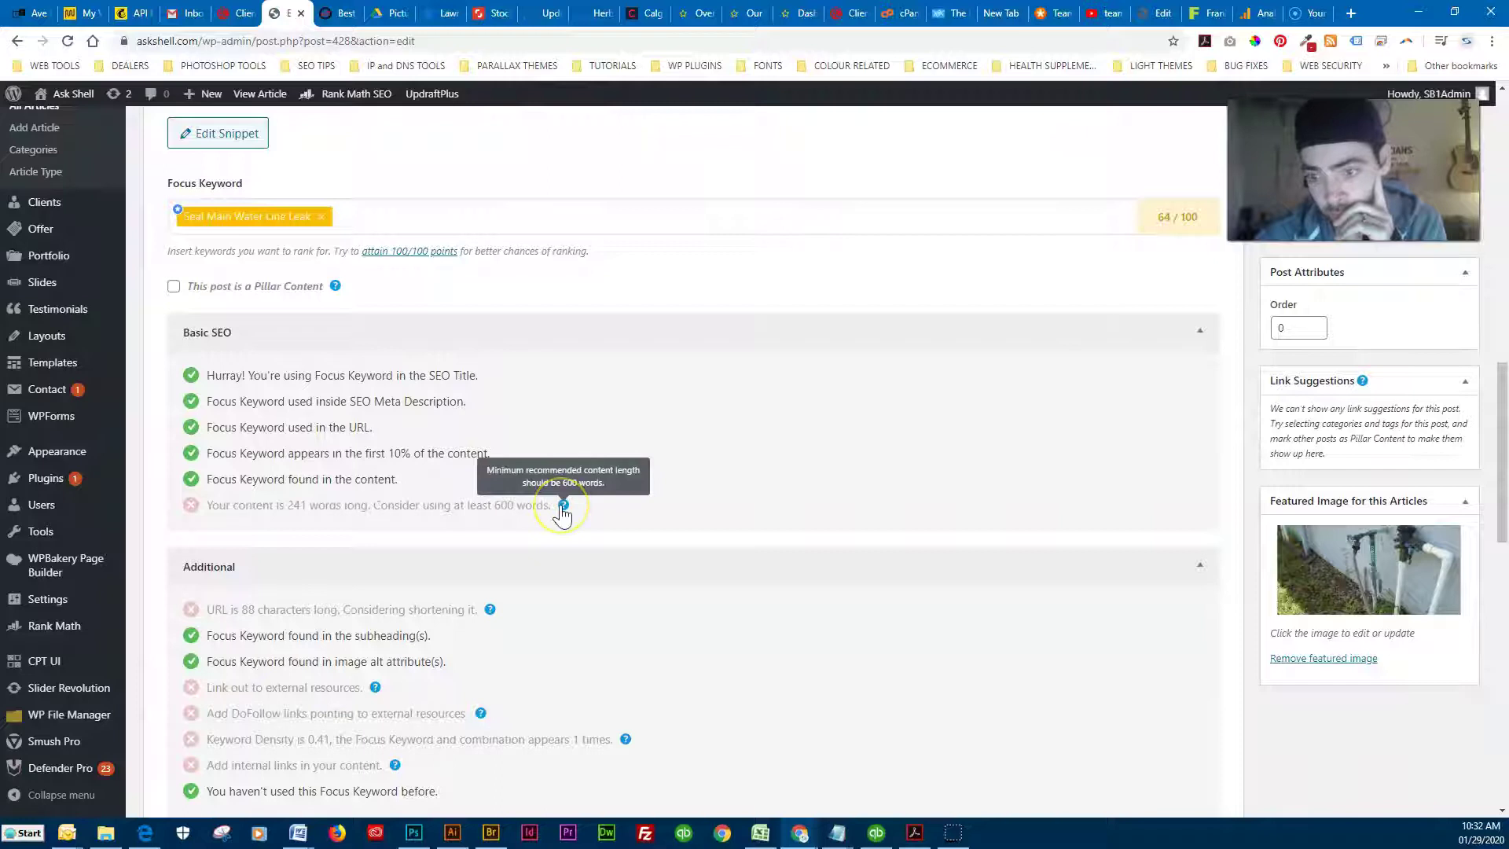
{"action": "scroll", "coordinate": [560, 511], "scroll_direction": "down", "scroll_amount": 3}
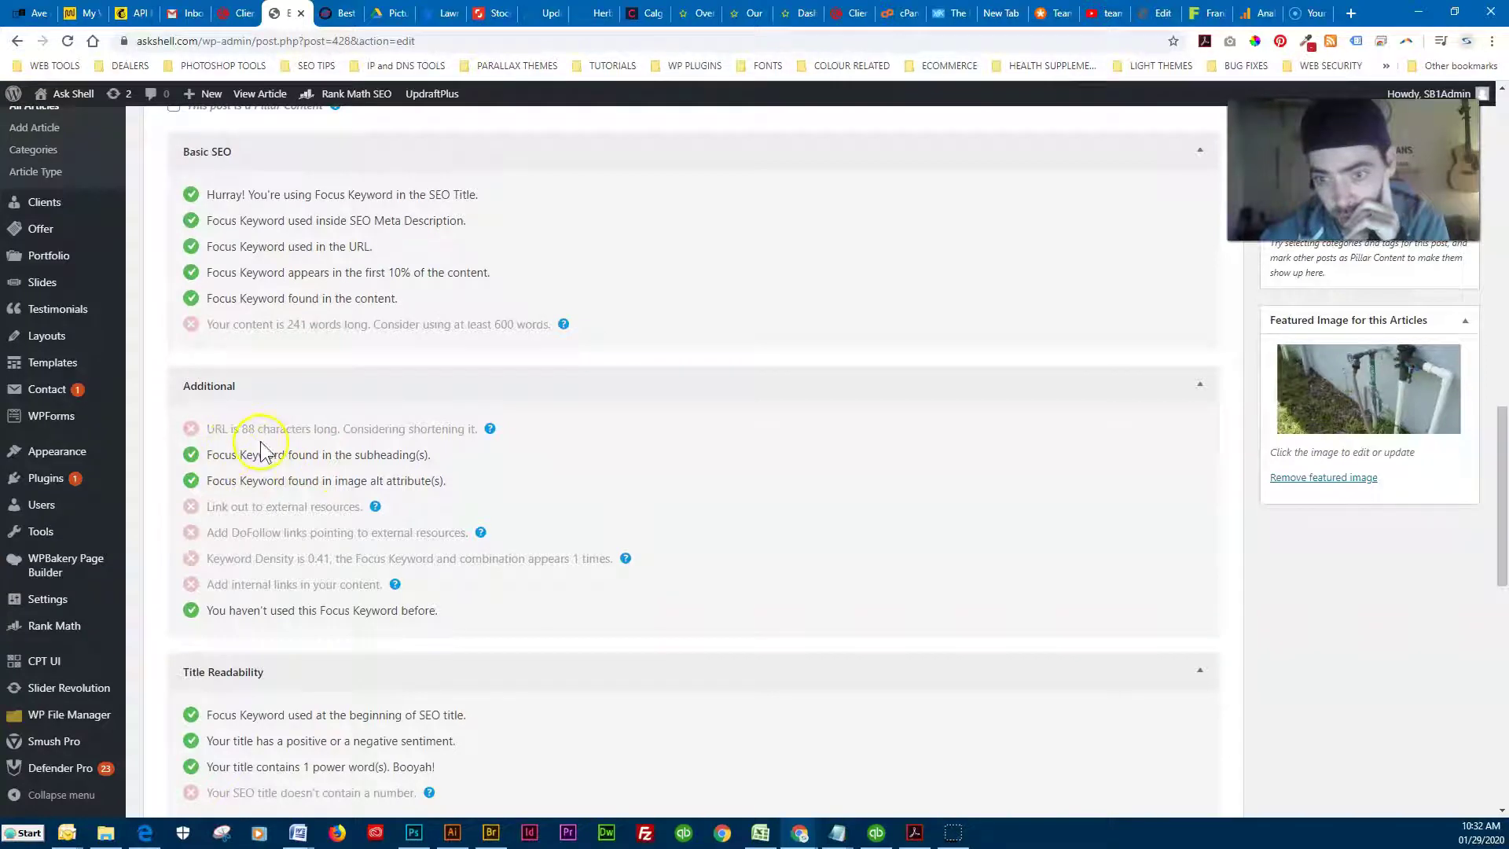
{"action": "mouse_move", "coordinate": [491, 430]}
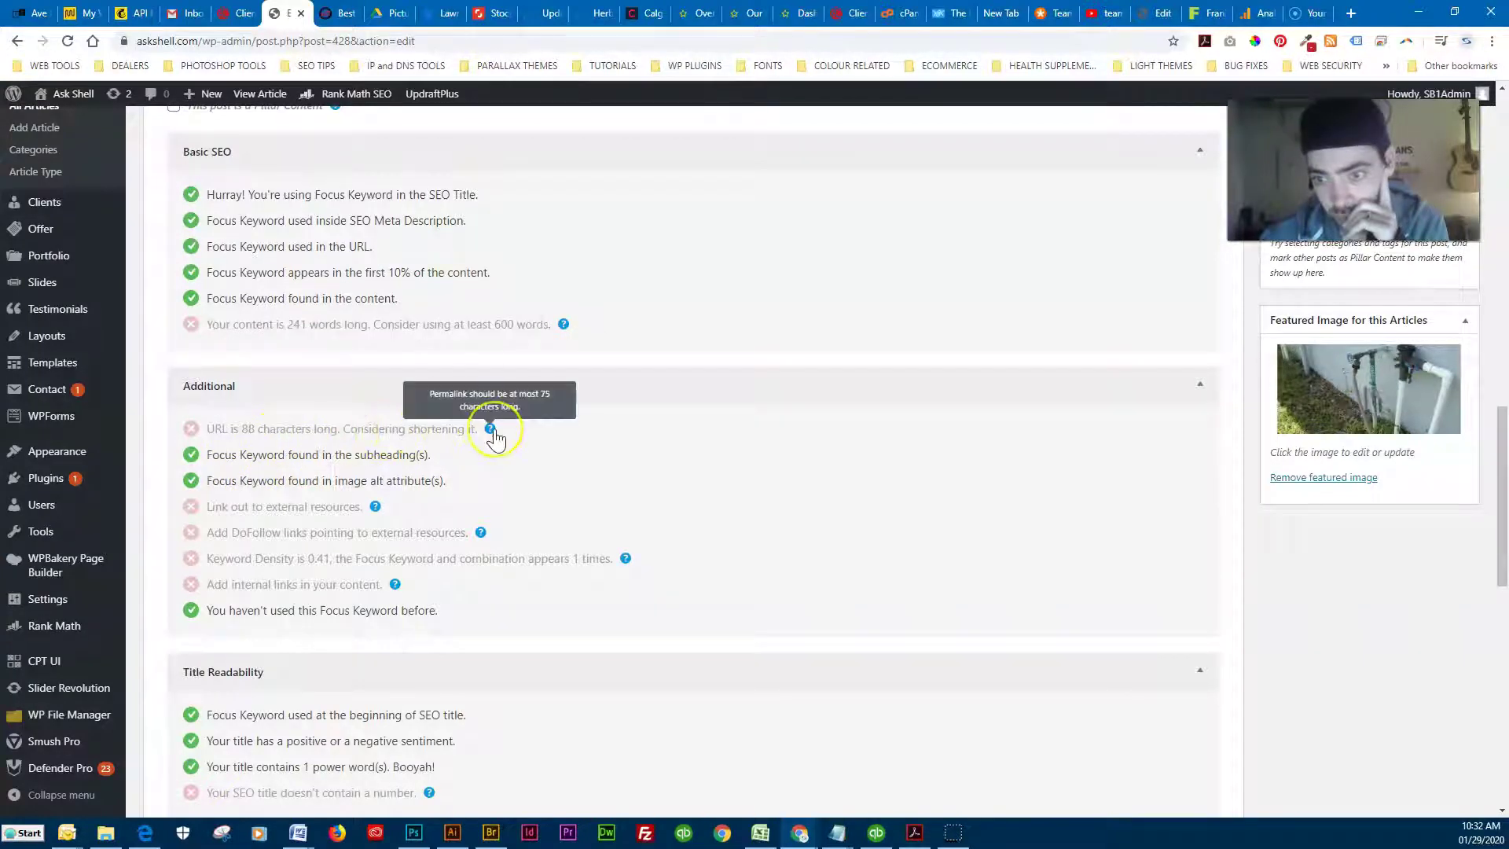
{"action": "scroll", "coordinate": [496, 440], "scroll_direction": "up", "scroll_amount": 12}
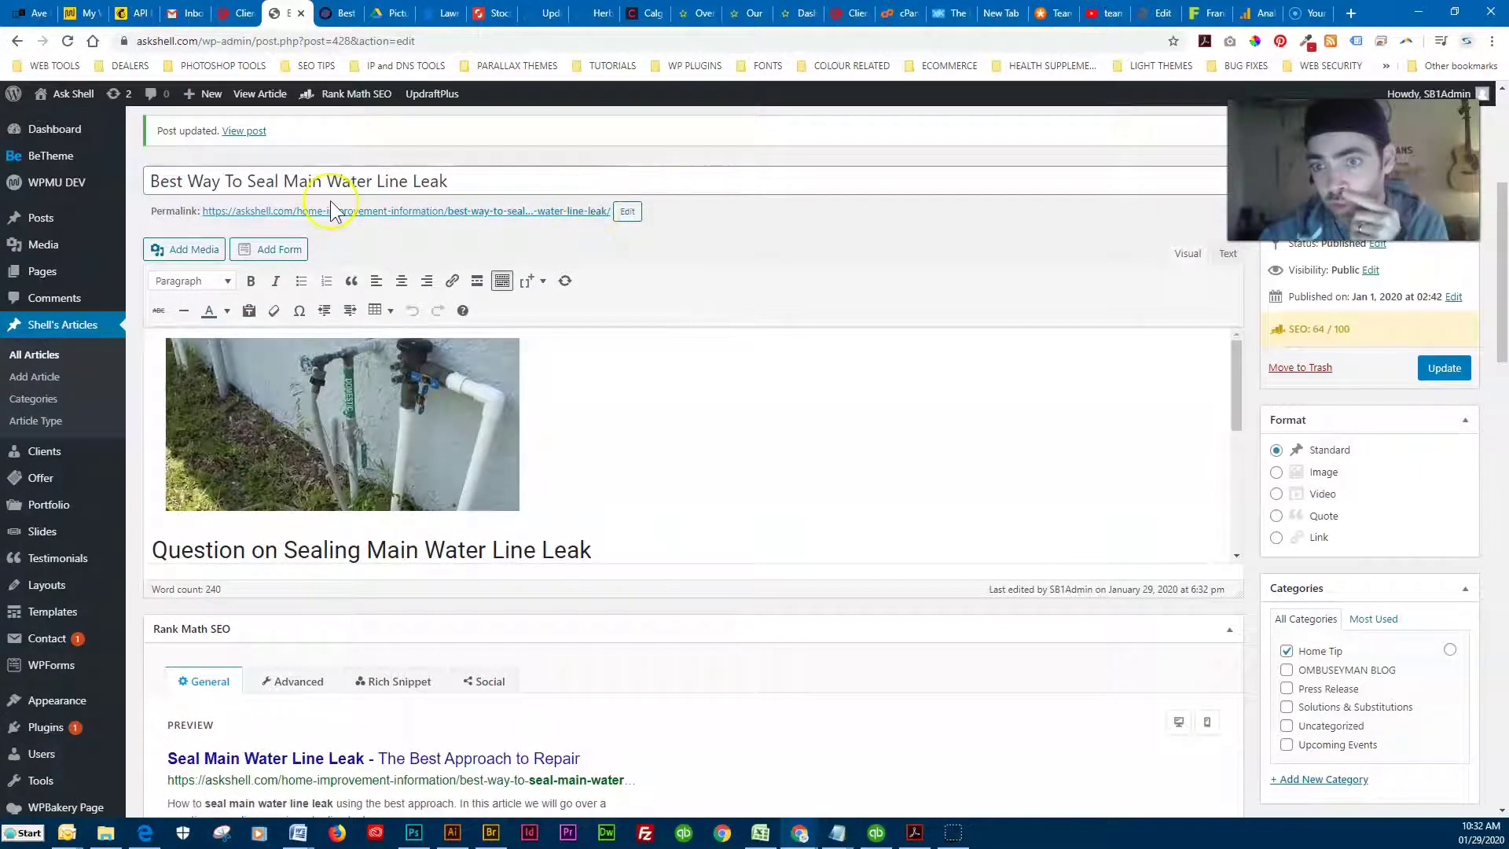
Step: Start editing the permalink and compare it with the live article's URL
{"action": "left_click_drag", "start_coordinate": [448, 181], "coordinate": [149, 180]}
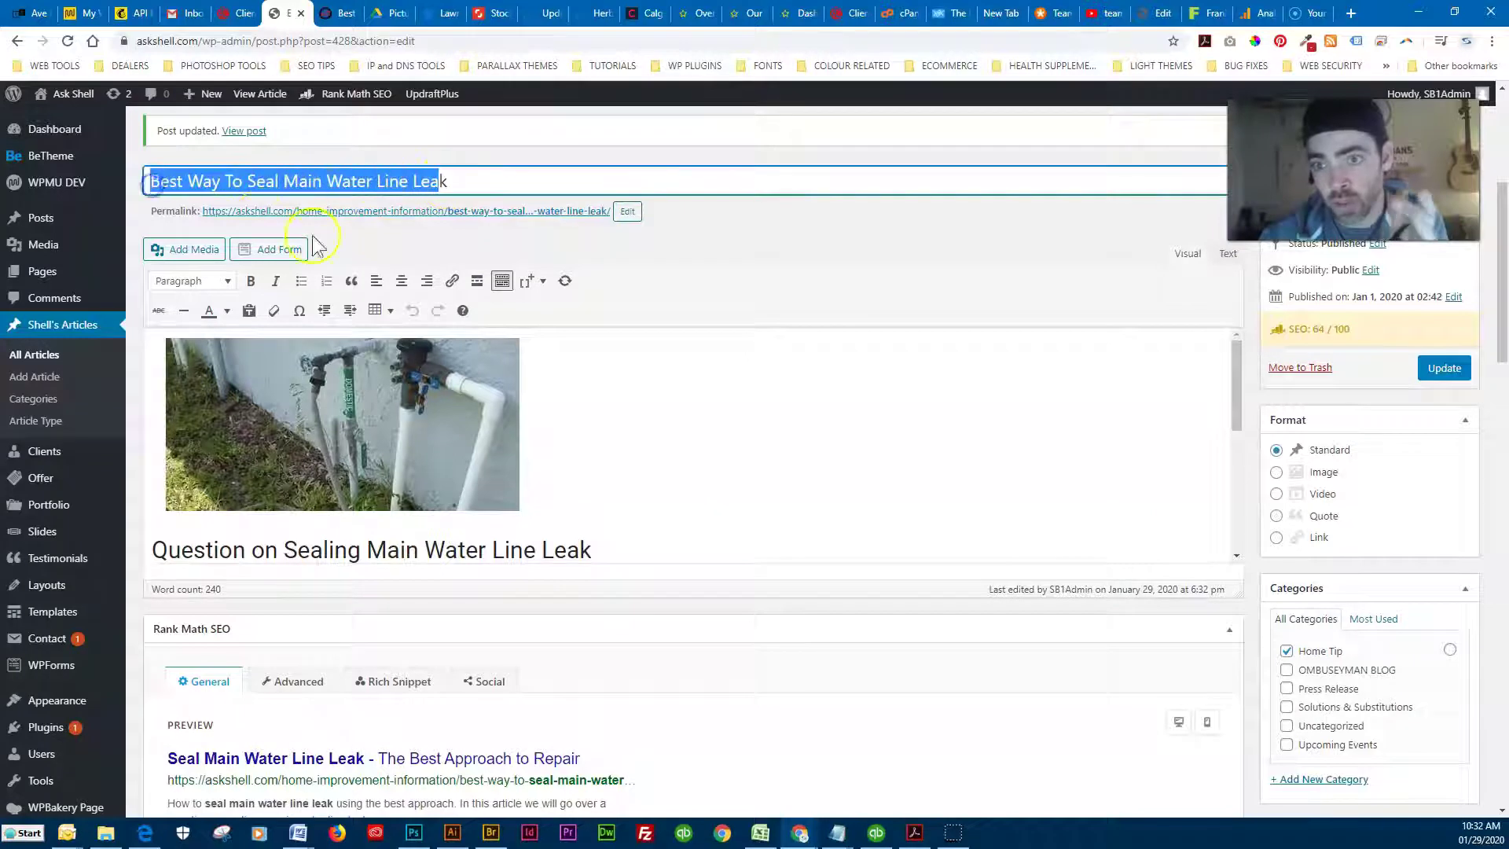
{"action": "left_click", "coordinate": [348, 240]}
{"action": "left_click", "coordinate": [628, 213]}
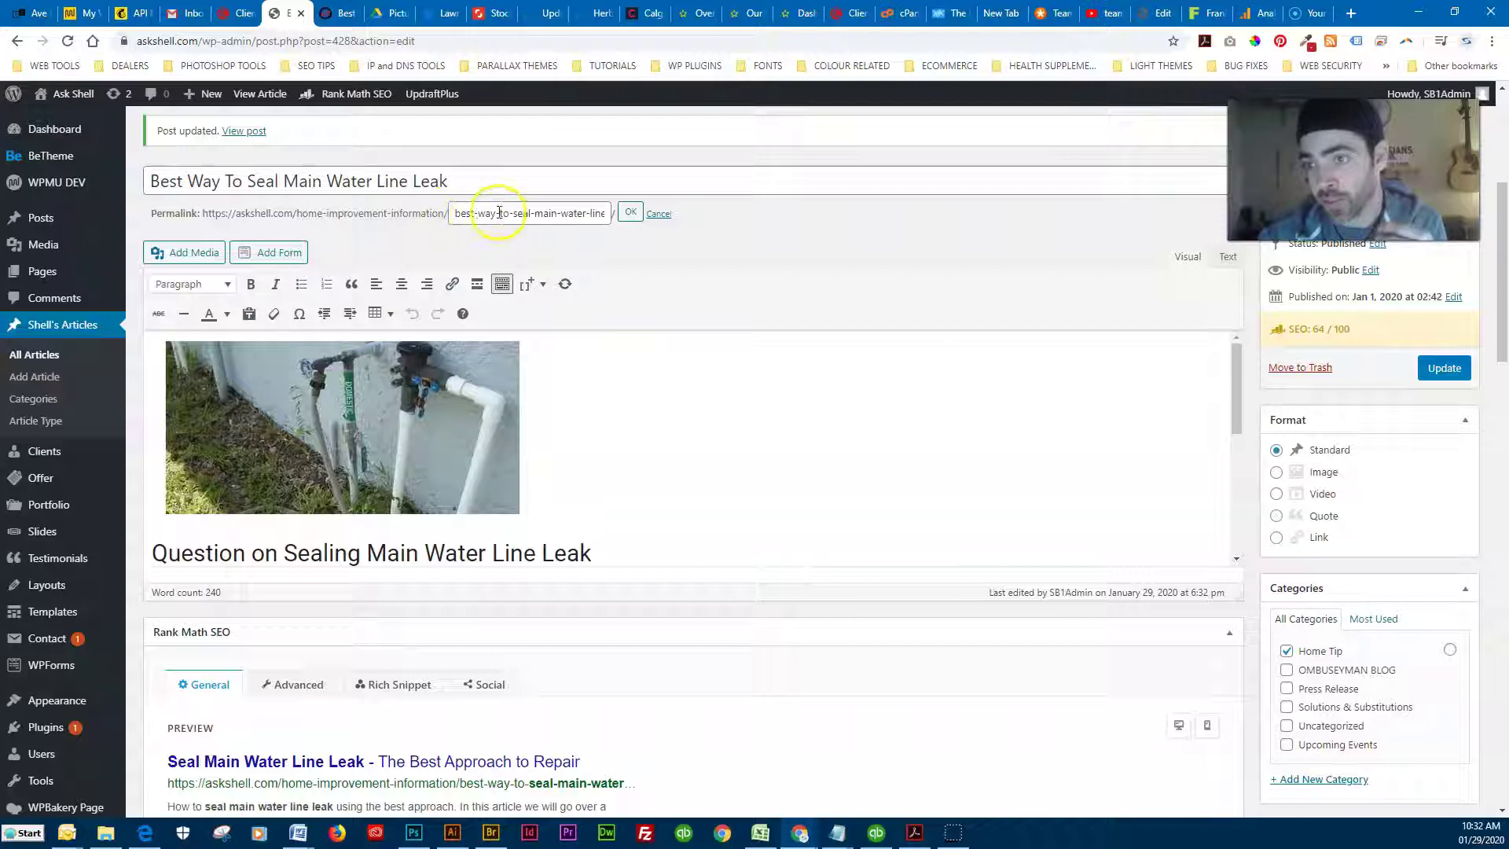
{"action": "left_click", "coordinate": [344, 14]}
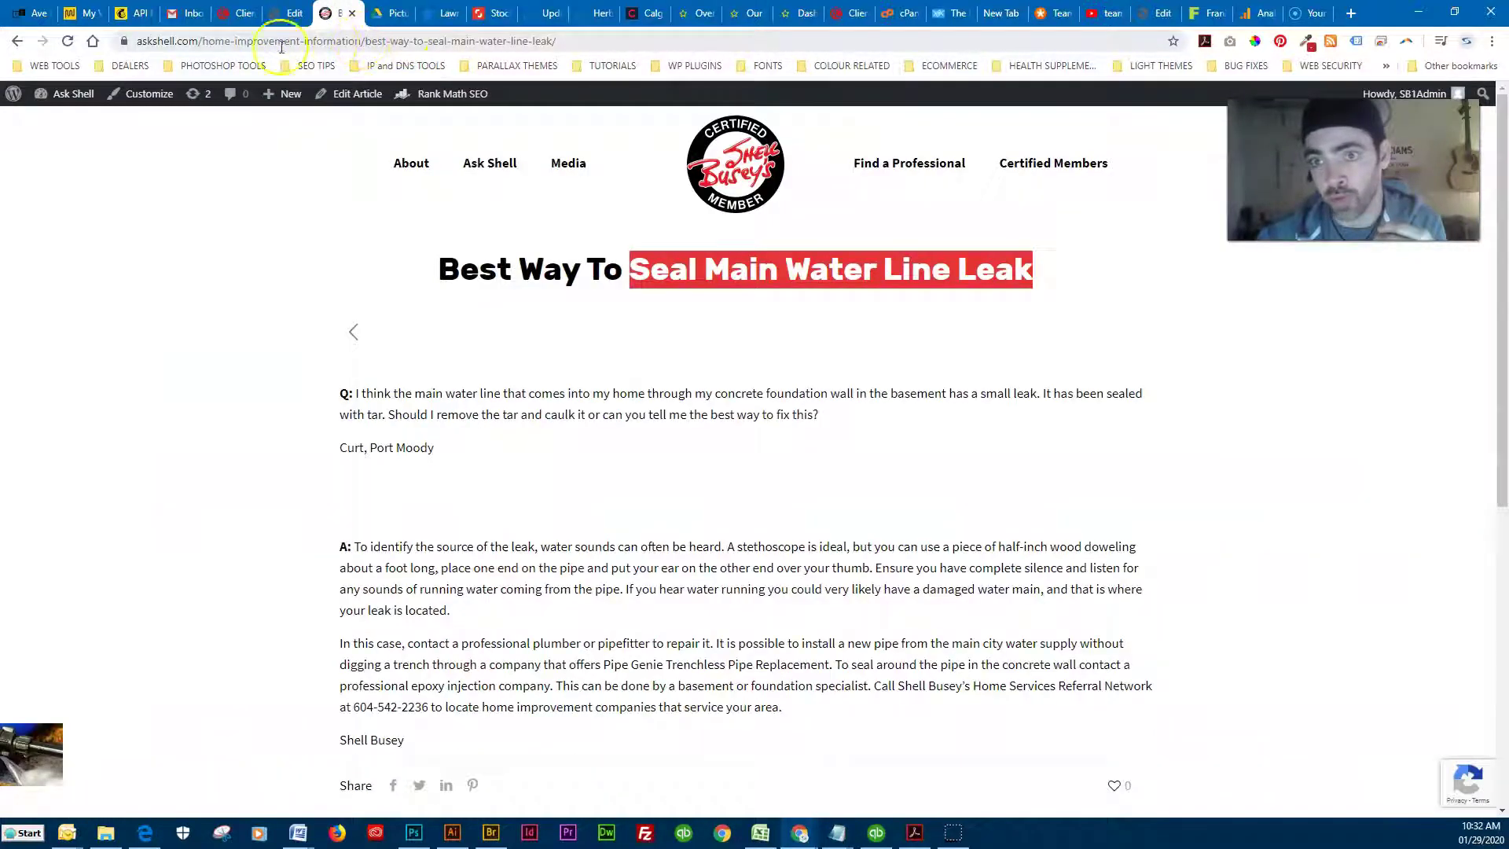
{"action": "left_click_drag", "start_coordinate": [235, 41], "coordinate": [579, 49]}
{"action": "left_click", "coordinate": [289, 13]}
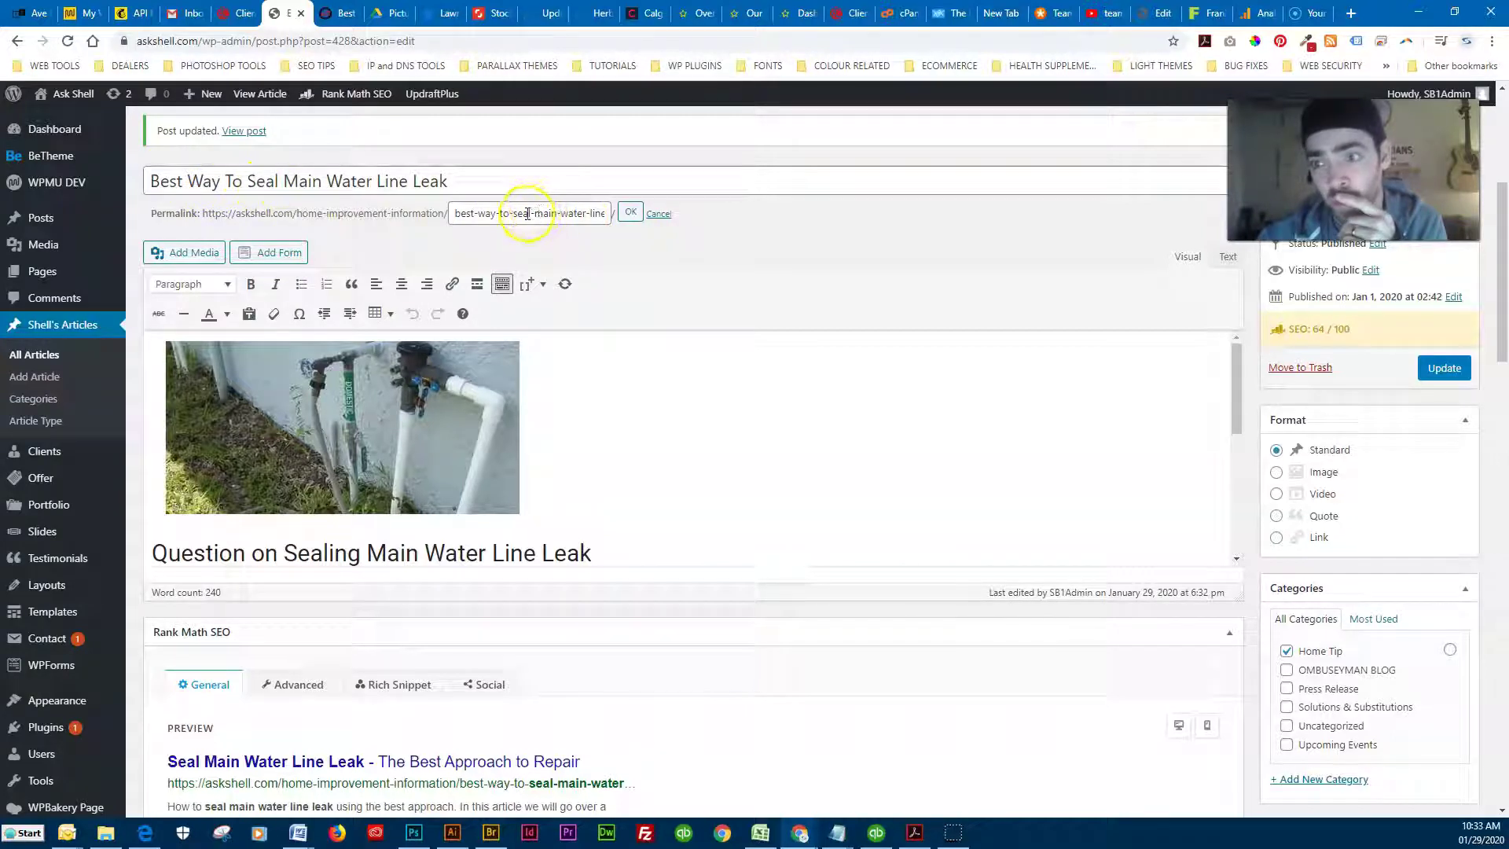
Step: Shorten the slug to seal-main-water-line-leak and check Rank Math's 76-character URL length
{"action": "left_click_drag", "start_coordinate": [513, 214], "coordinate": [428, 213]}
{"action": "key", "text": "BackSpace"}
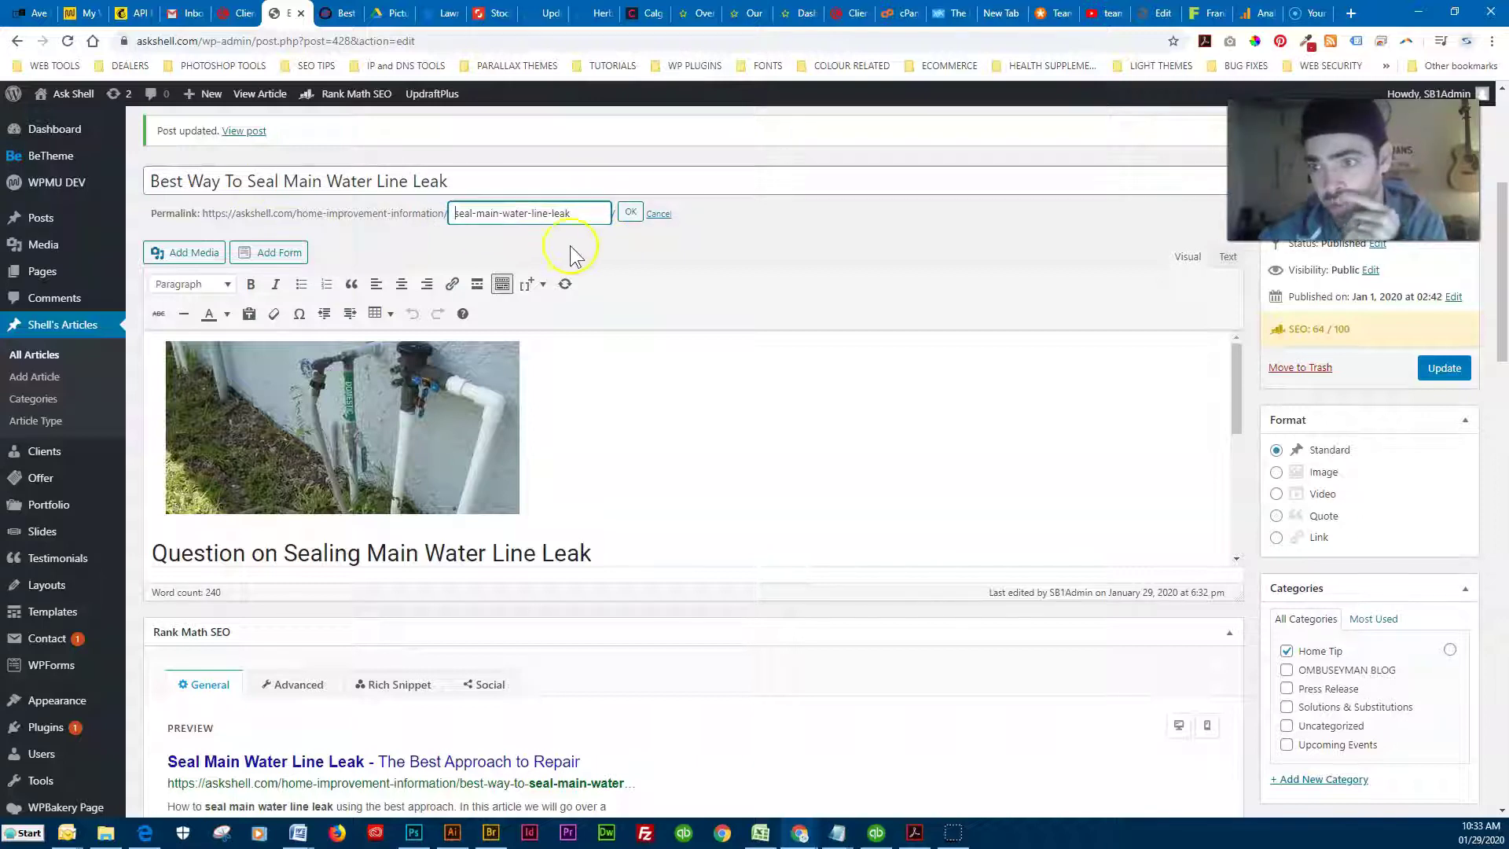
{"action": "left_click", "coordinate": [631, 214]}
{"action": "scroll", "coordinate": [671, 320], "scroll_direction": "down", "scroll_amount": 5}
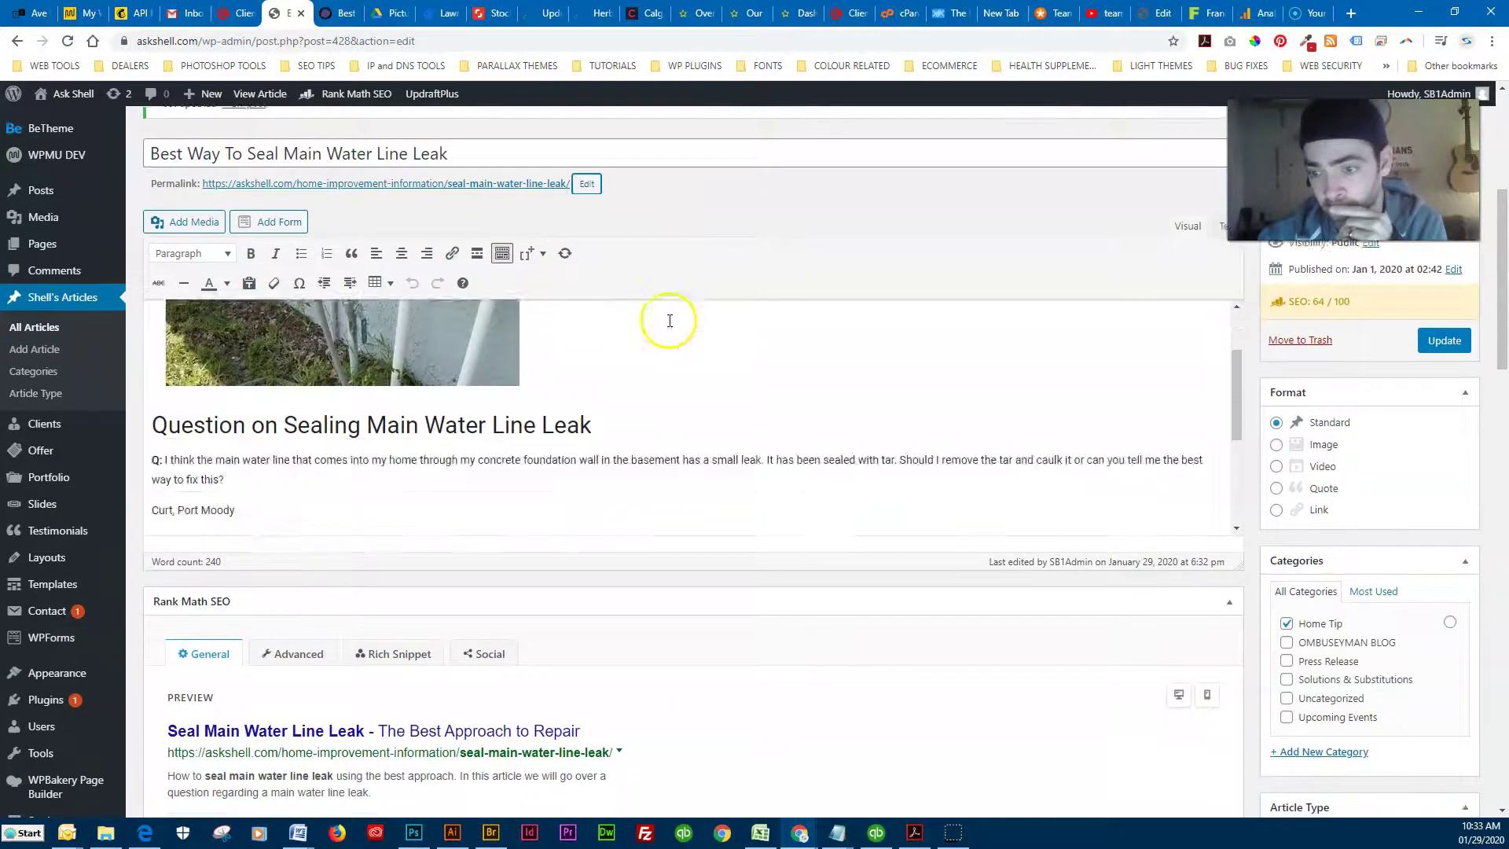
{"action": "scroll", "coordinate": [702, 570], "scroll_direction": "down", "scroll_amount": 3}
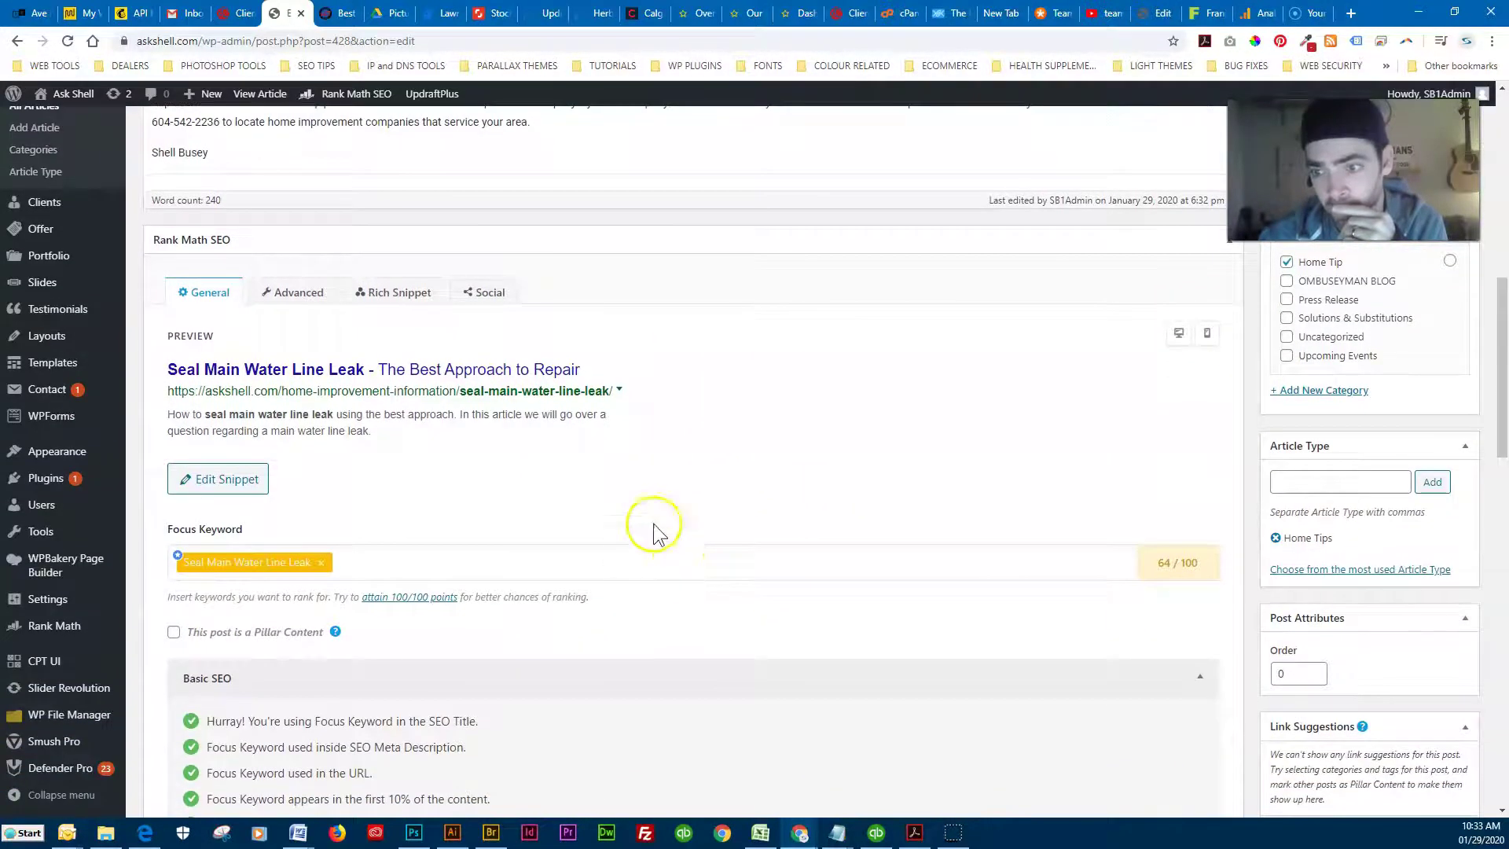
{"action": "scroll", "coordinate": [560, 471], "scroll_direction": "down", "scroll_amount": 2}
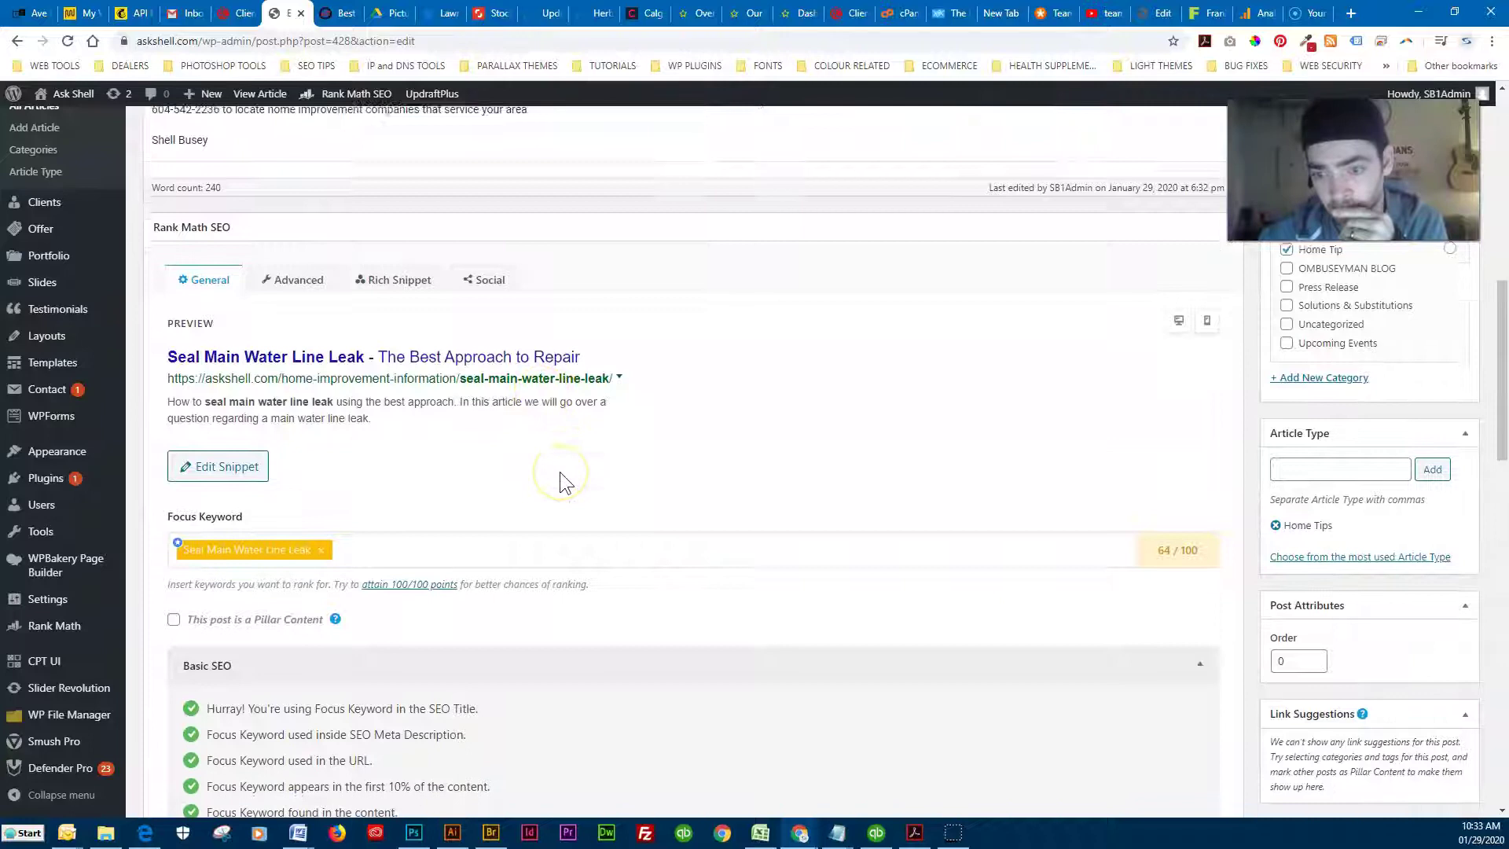
{"action": "scroll", "coordinate": [560, 471], "scroll_direction": "down", "scroll_amount": 3}
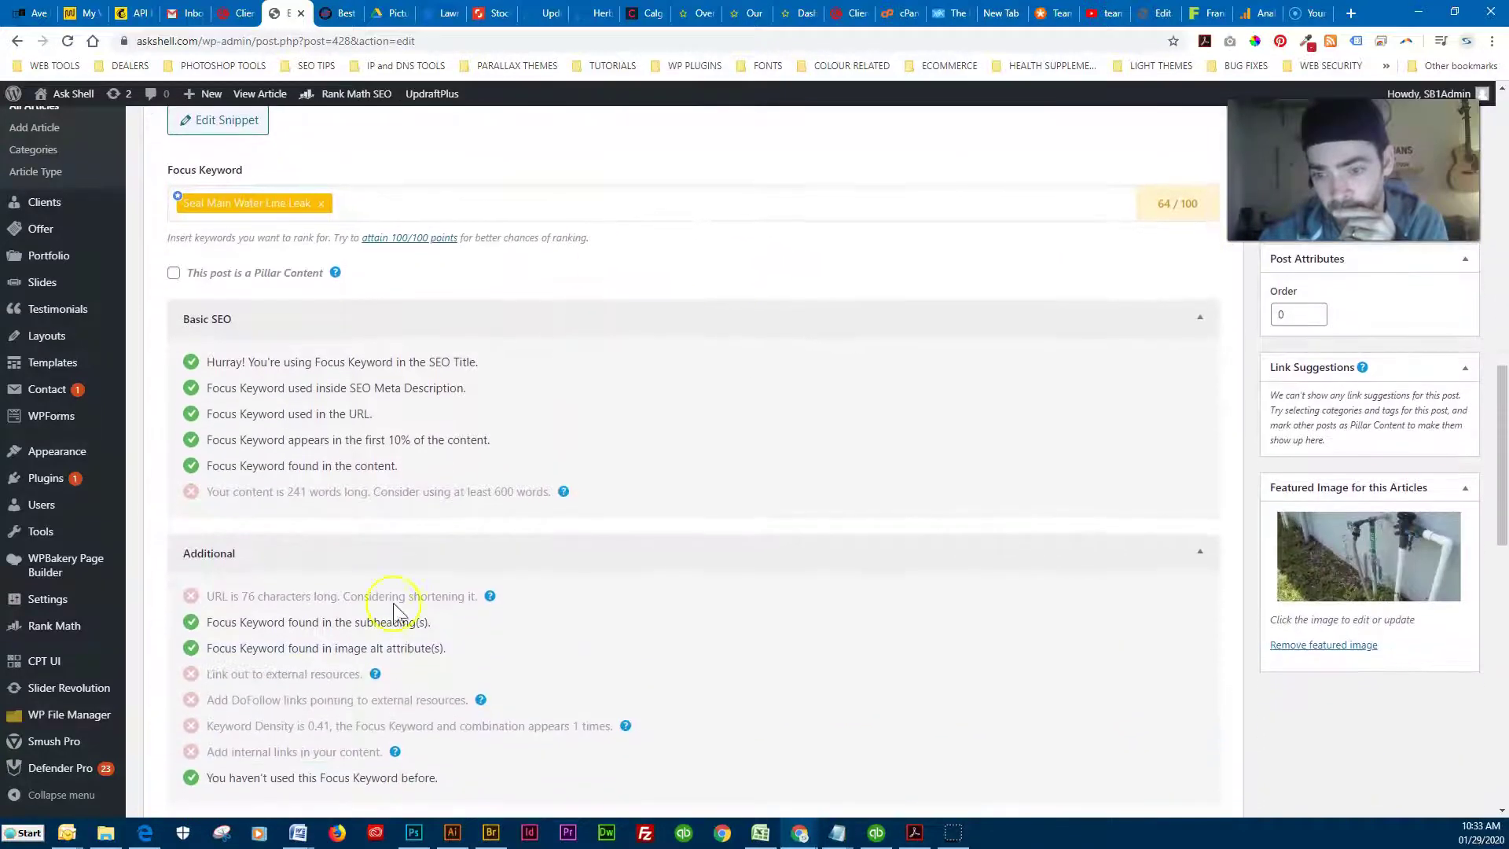
{"action": "mouse_move", "coordinate": [489, 595]}
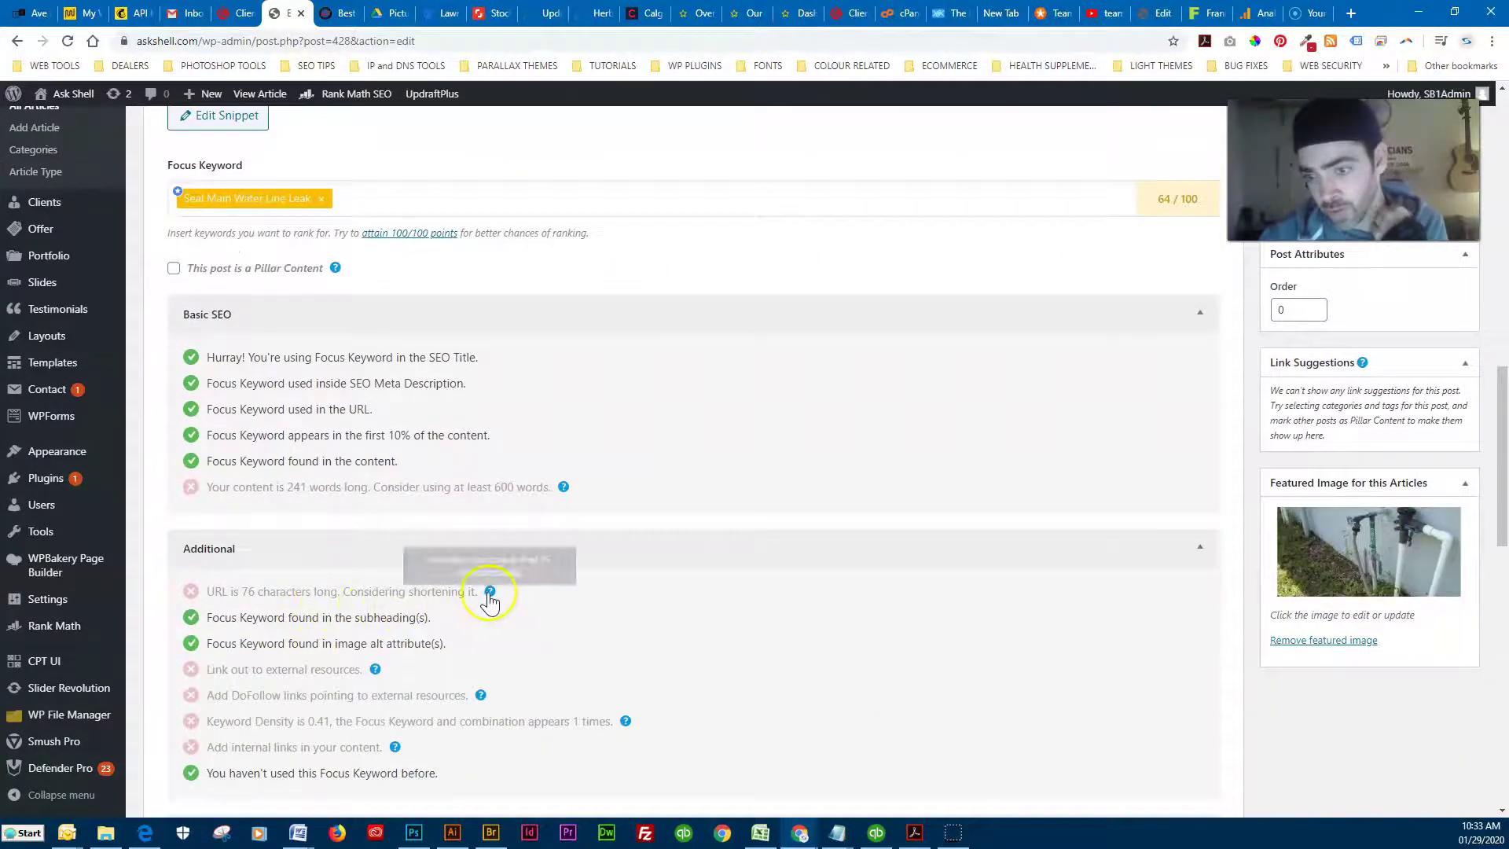
{"action": "scroll", "coordinate": [511, 593], "scroll_direction": "up", "scroll_amount": 10}
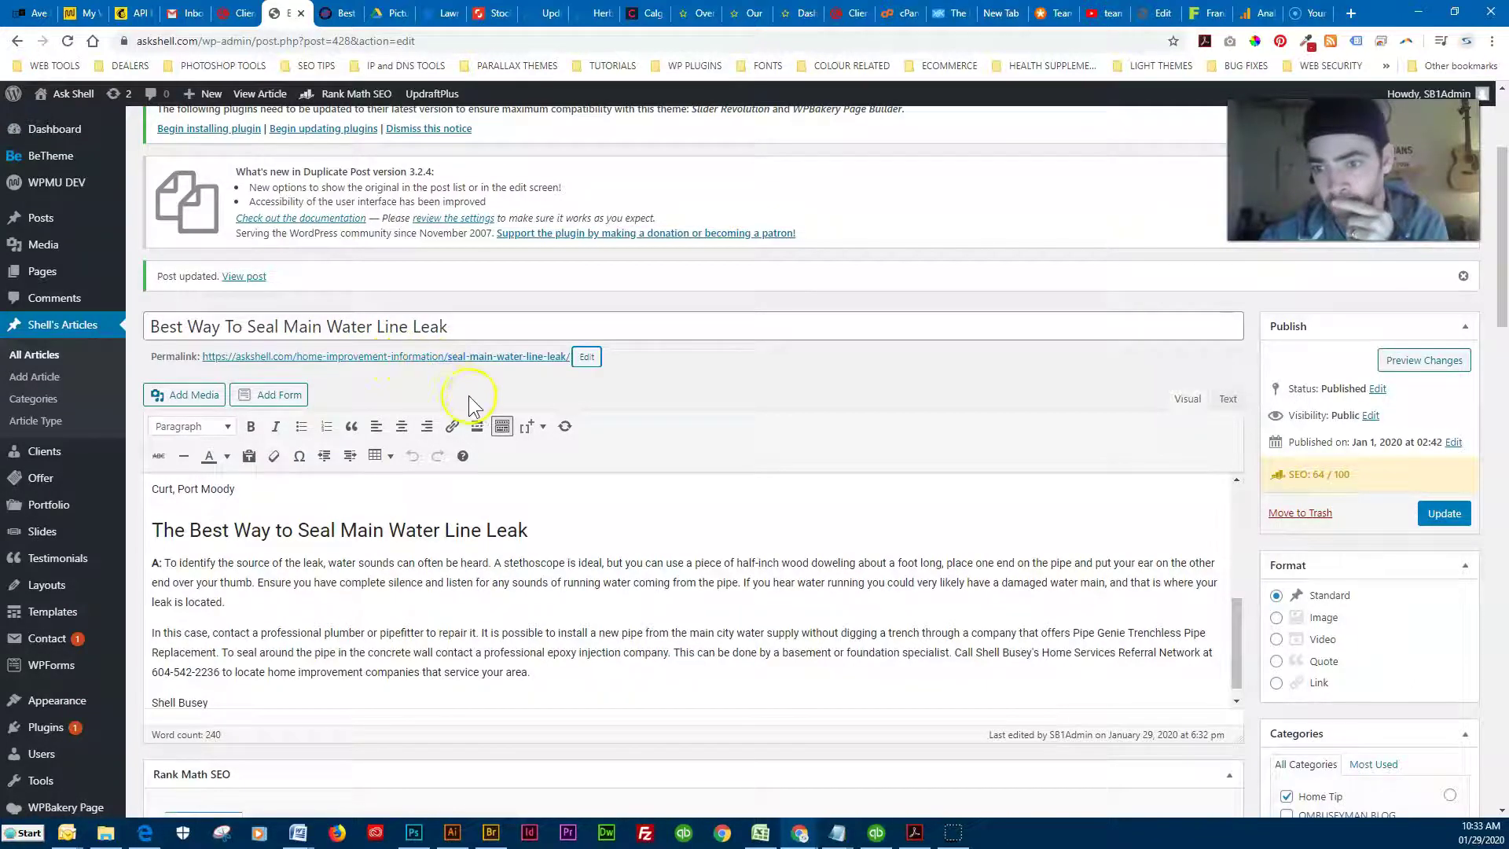
Step: Scroll the editor, then switch to the live 'Best Way To Seal Main Water Line Leak' article tab
{"action": "scroll", "coordinate": [481, 409], "scroll_direction": "down", "scroll_amount": 4}
{"action": "scroll", "coordinate": [472, 574], "scroll_direction": "down", "scroll_amount": 5}
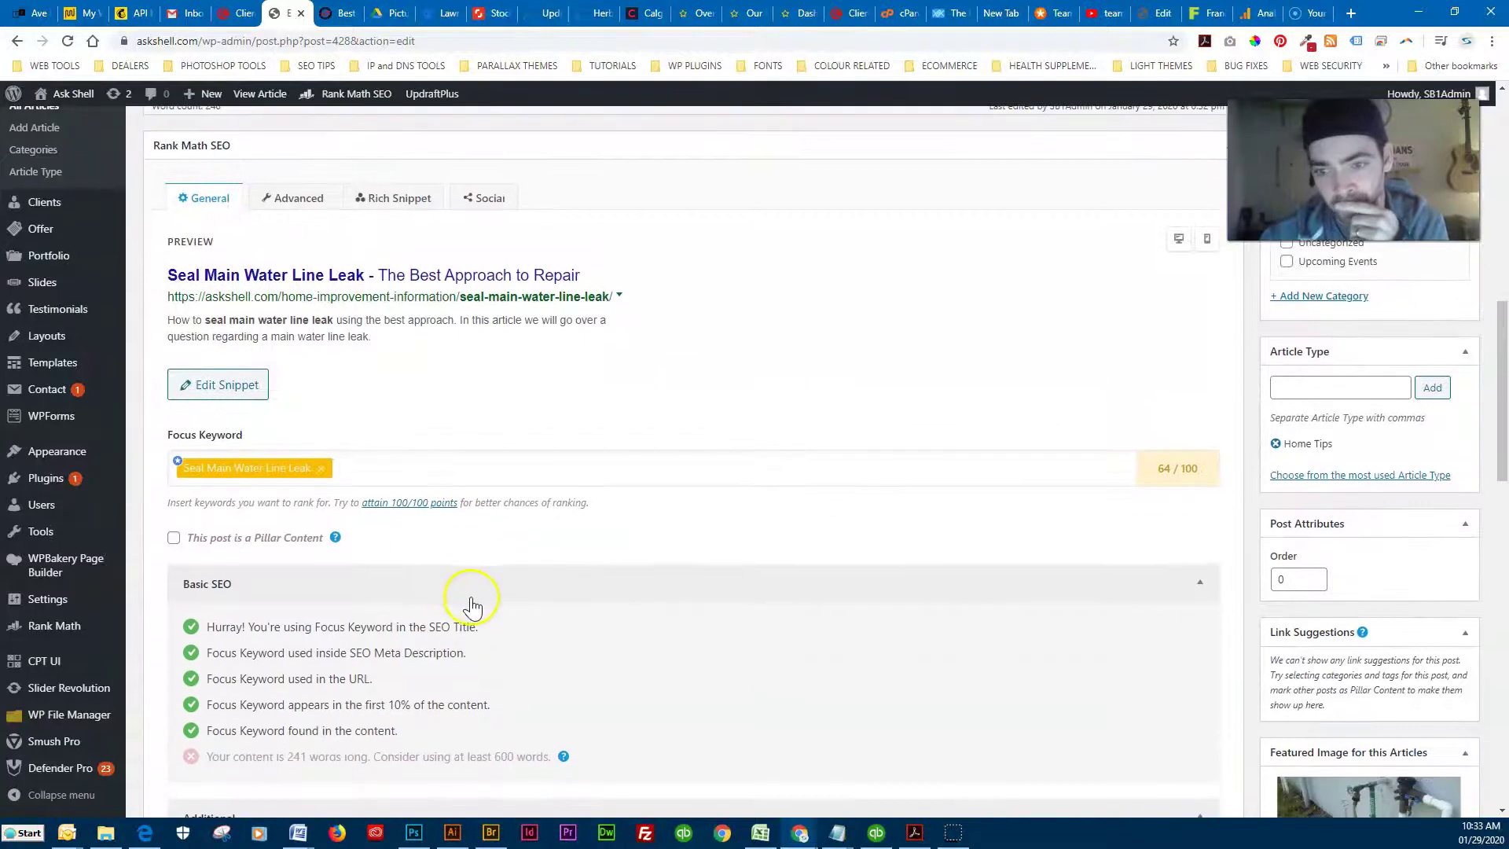
{"action": "scroll", "coordinate": [503, 605], "scroll_direction": "down", "scroll_amount": 3}
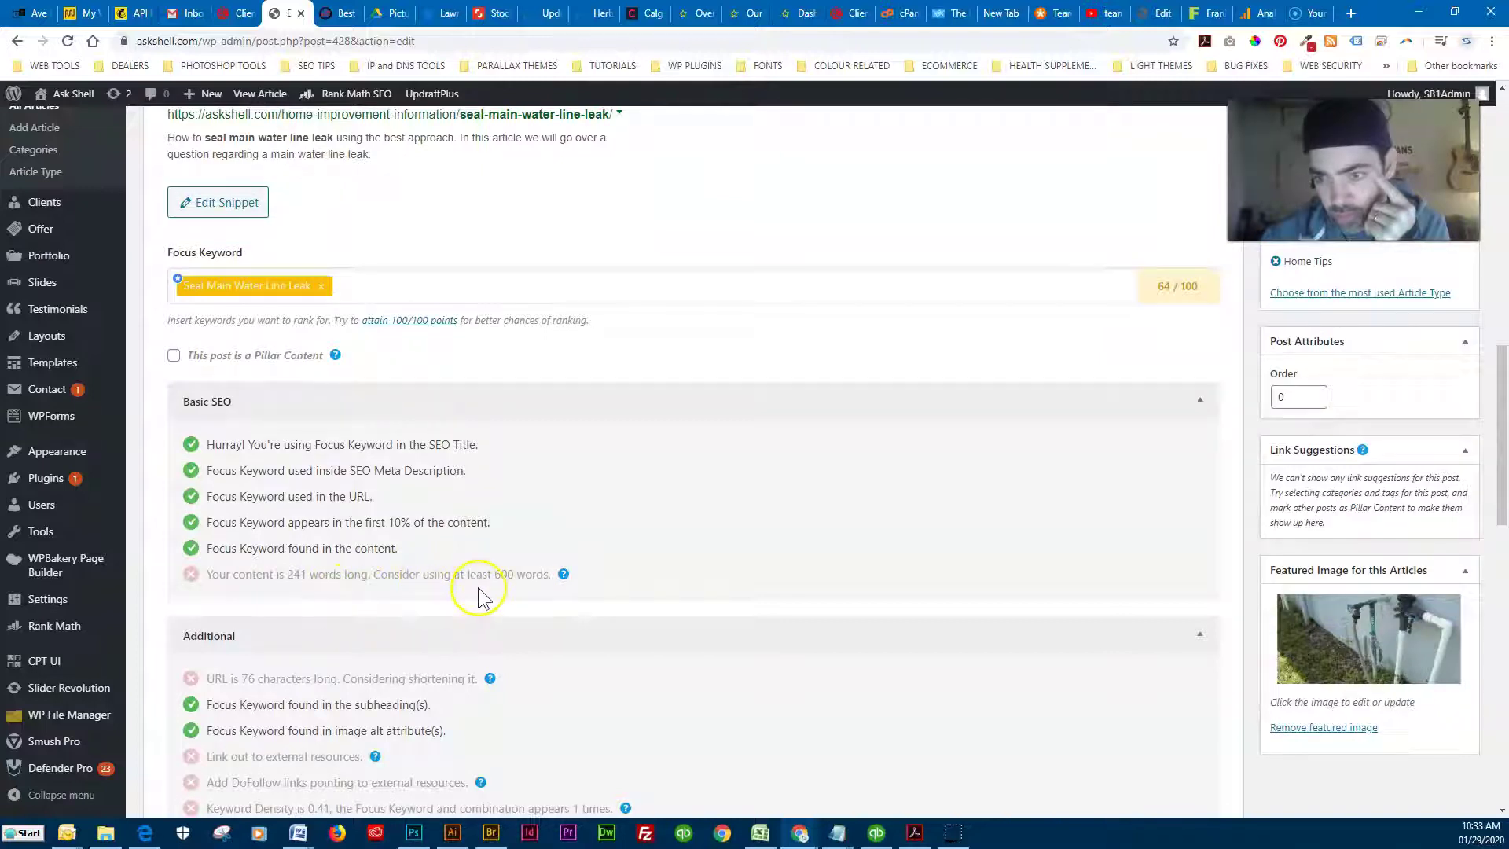
{"action": "scroll", "coordinate": [478, 588], "scroll_direction": "down", "scroll_amount": 3}
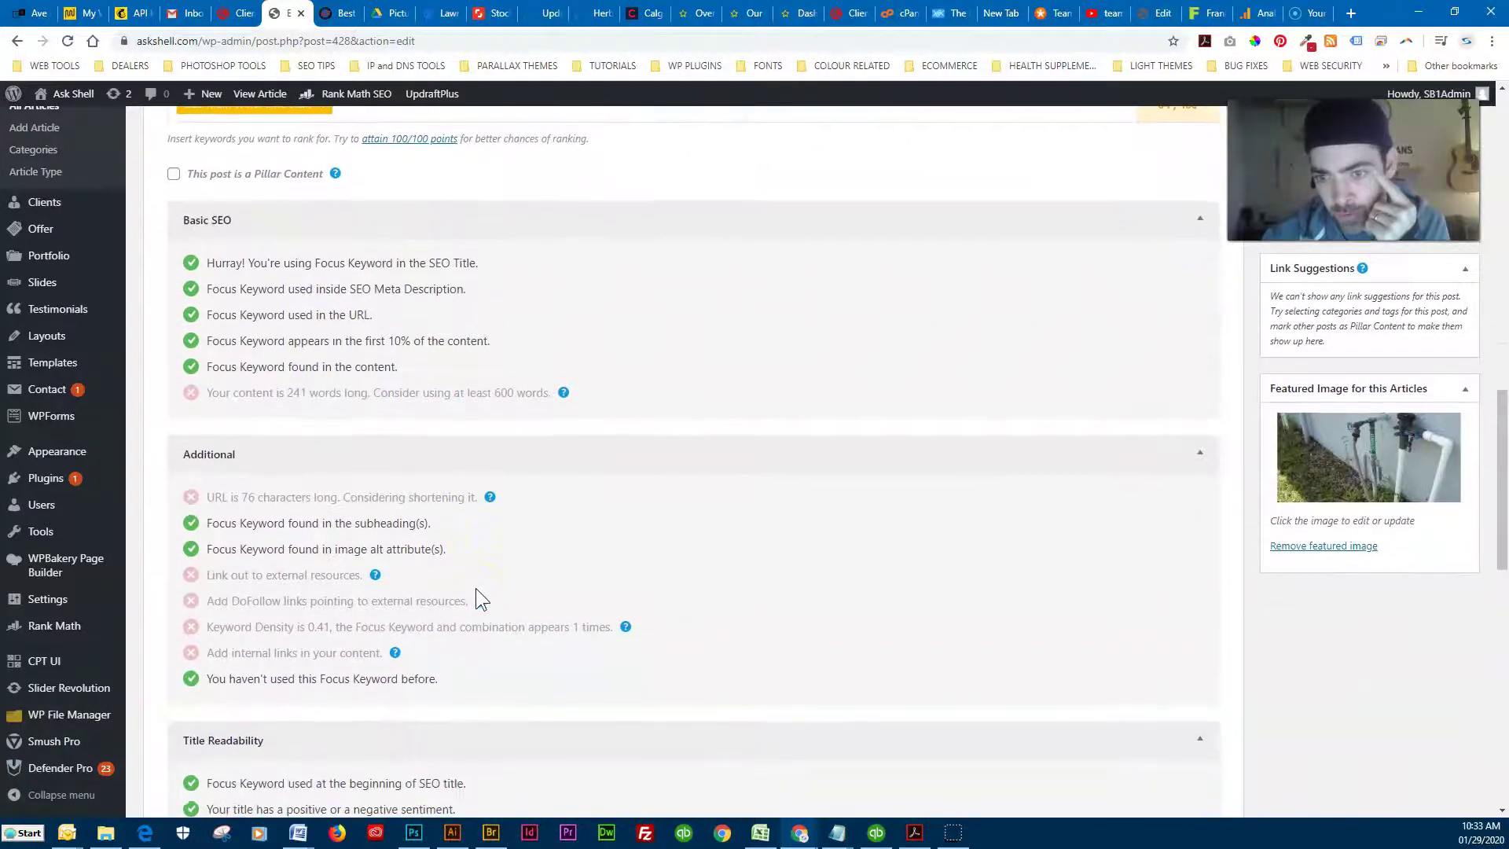
{"action": "scroll", "coordinate": [472, 585], "scroll_direction": "down", "scroll_amount": 3}
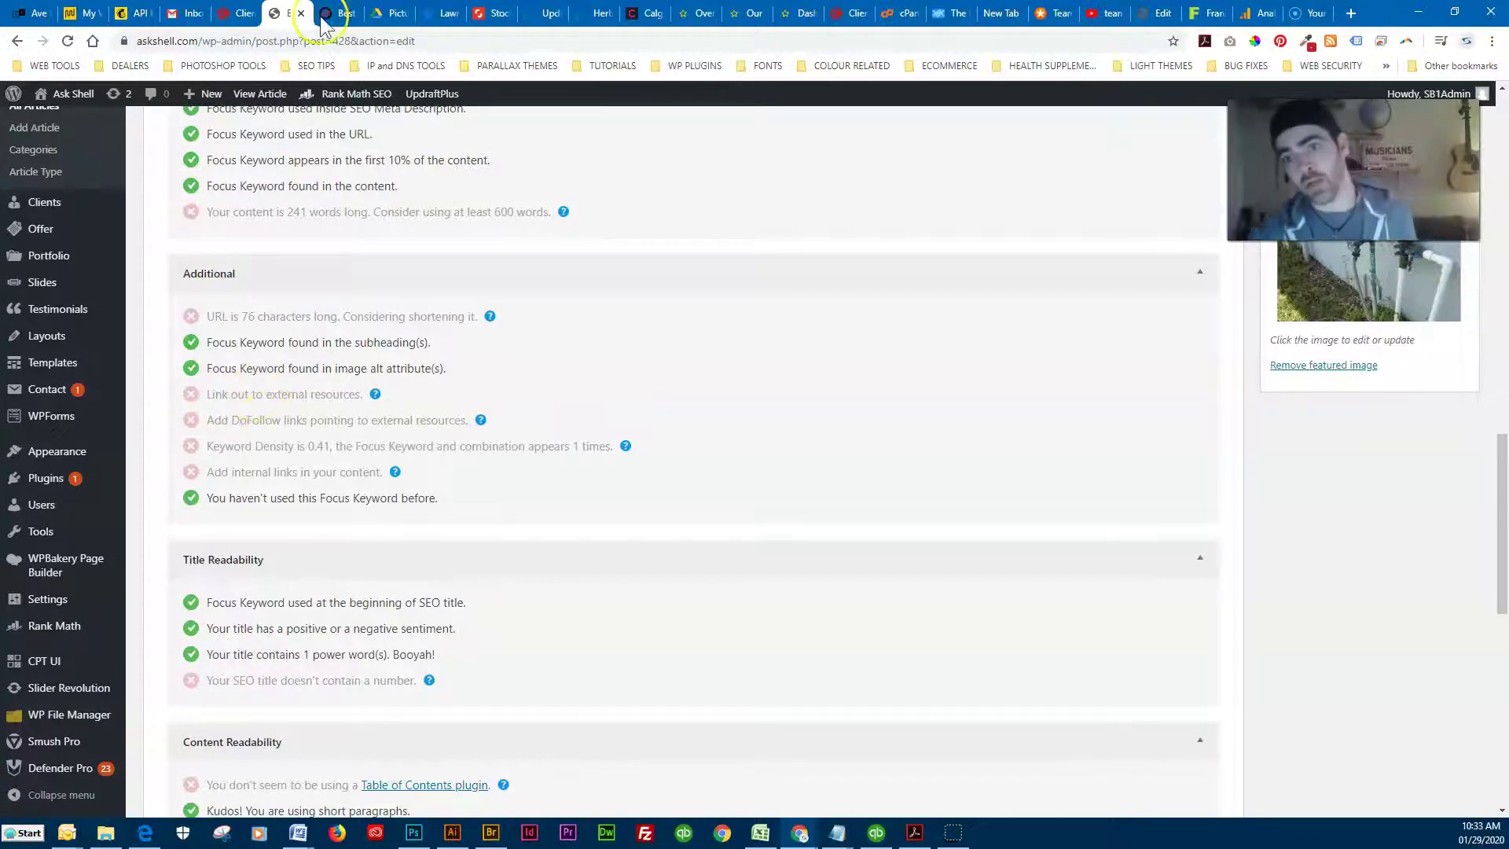
{"action": "key", "text": "ctrl+Tab"}
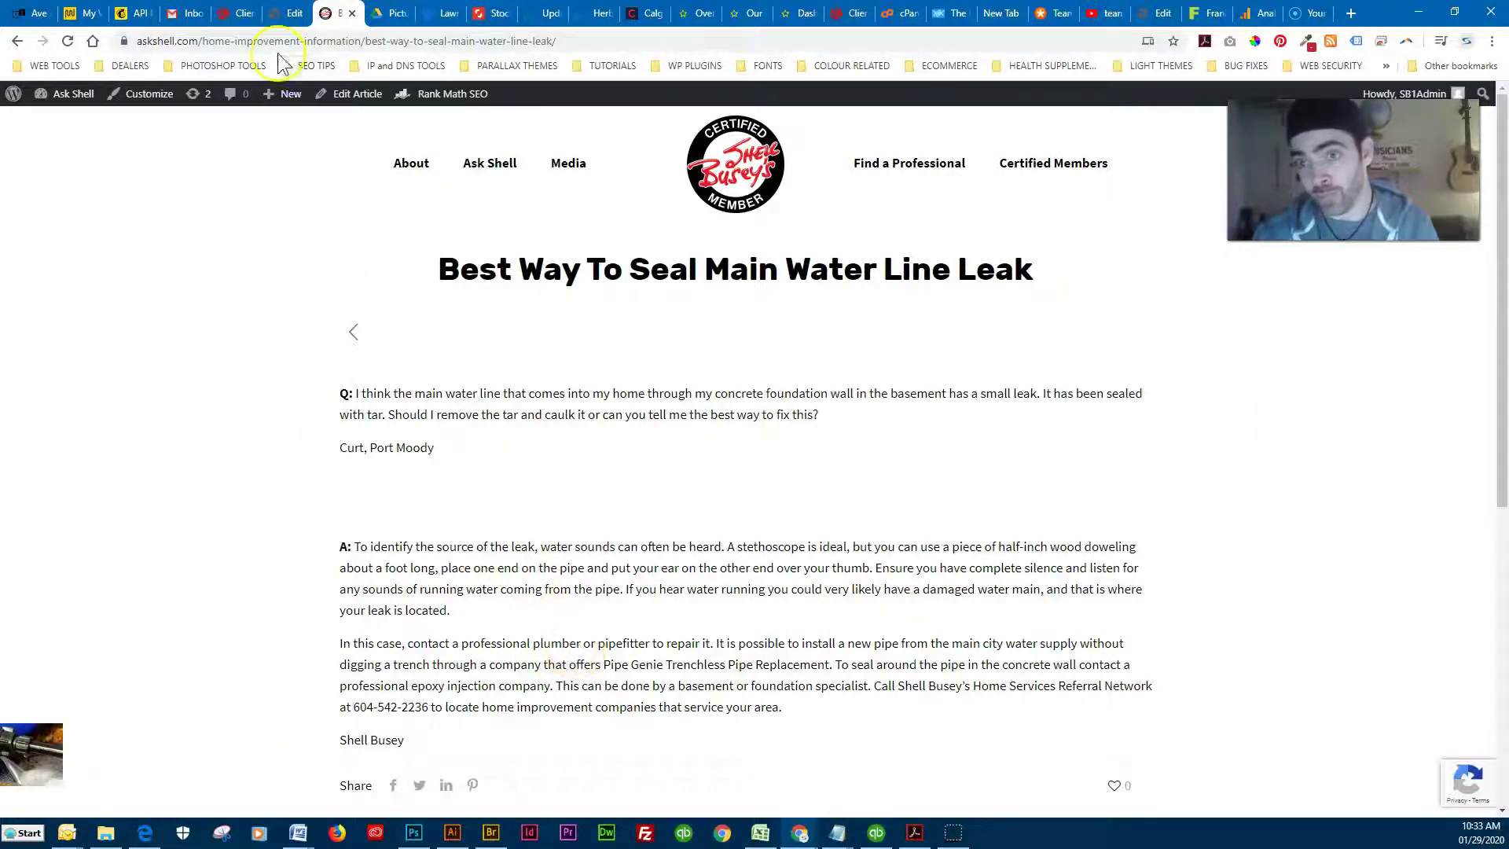
Step: Switch between the editor and live article tabs, ending back on the editor's Rank Math checks
{"action": "left_click", "coordinate": [283, 13]}
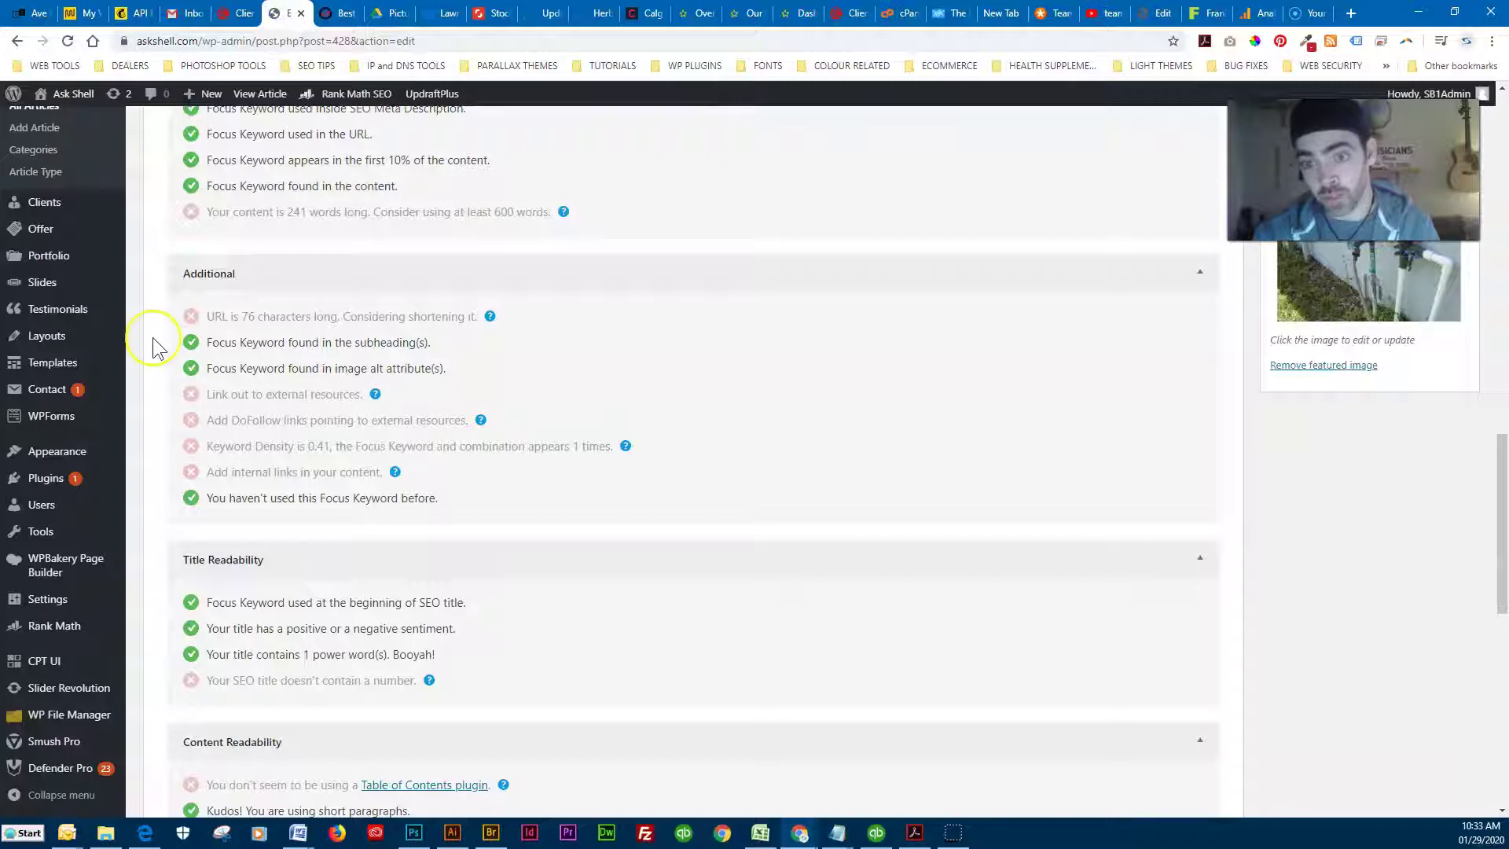
{"action": "left_click", "coordinate": [332, 13]}
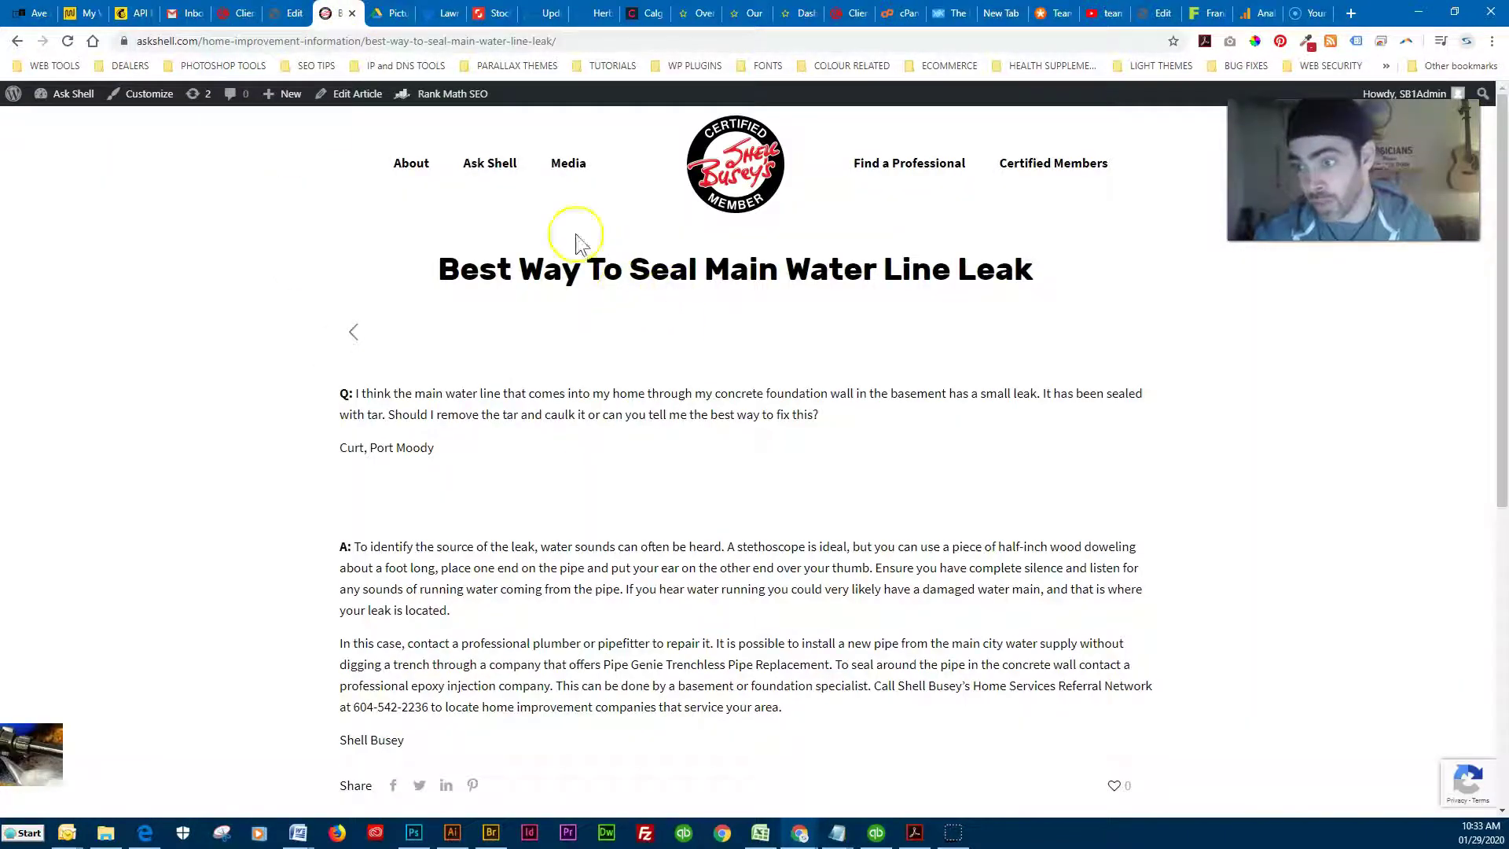
{"action": "left_click", "coordinate": [287, 13]}
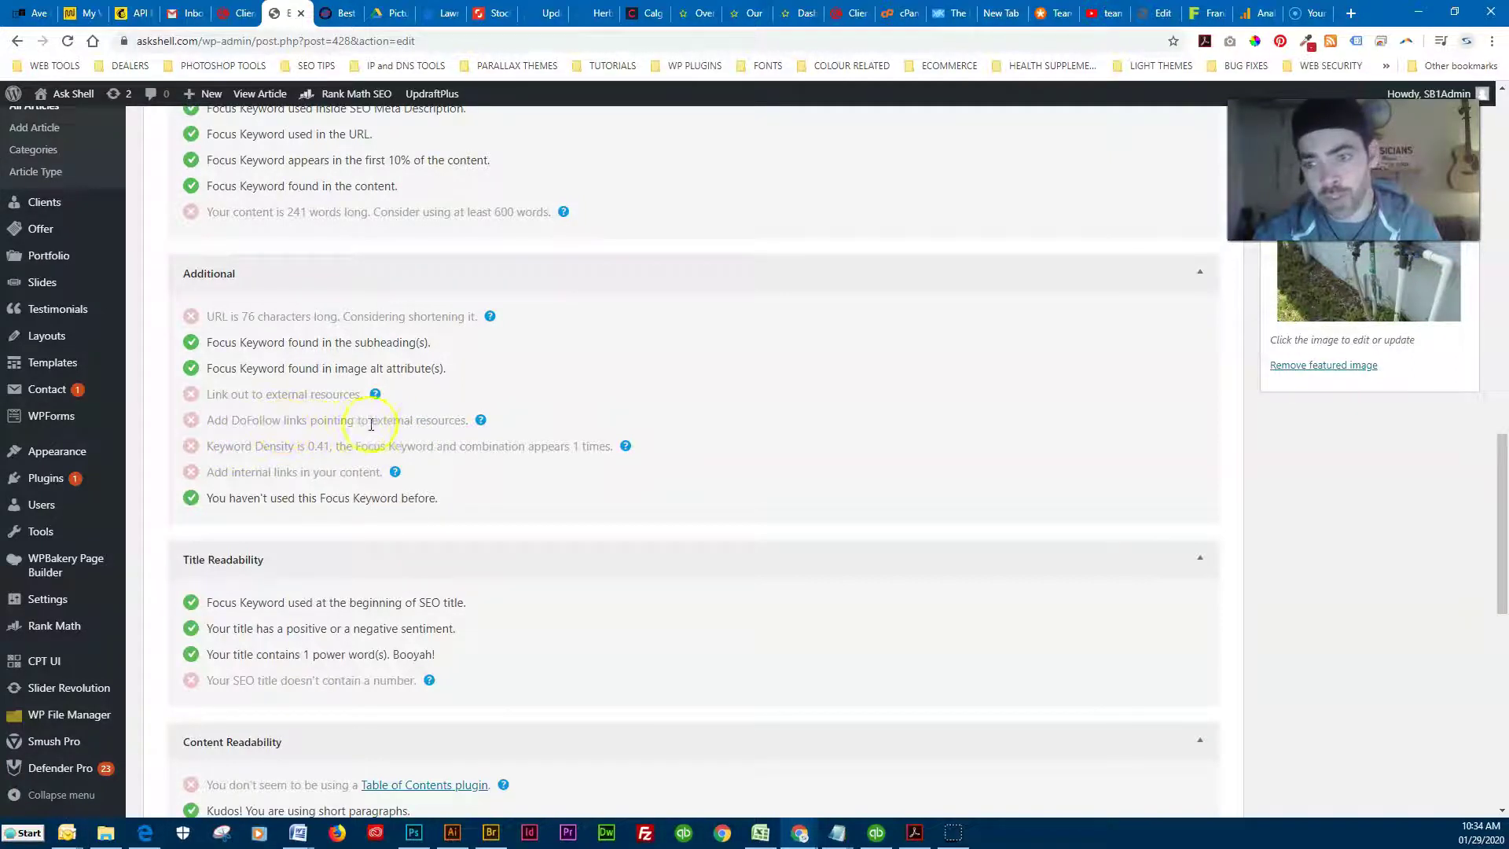
{"action": "mouse_move", "coordinate": [482, 424]}
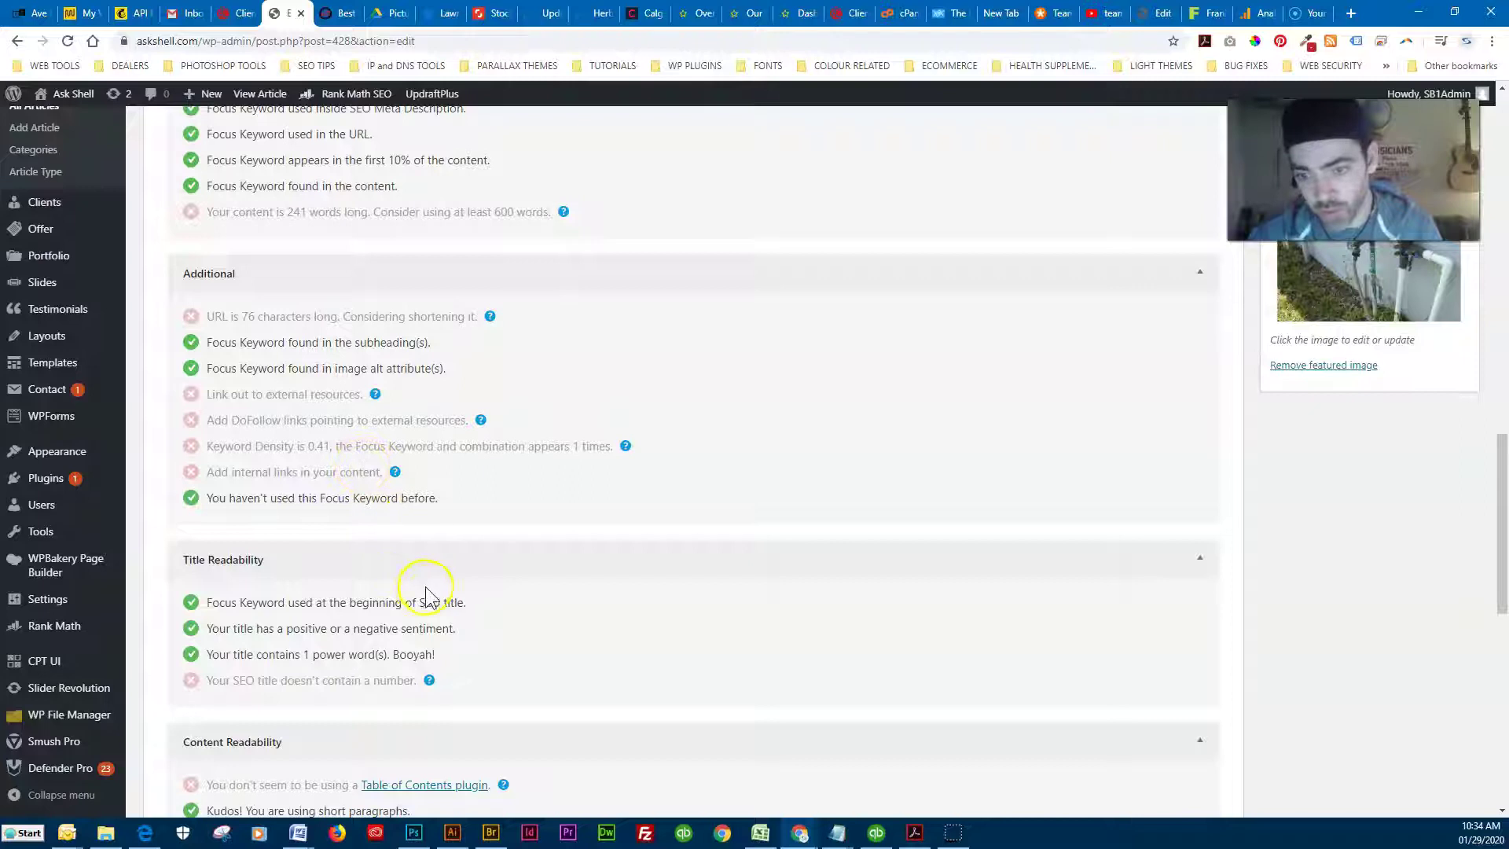
{"action": "scroll", "coordinate": [425, 598], "scroll_direction": "down", "scroll_amount": 2}
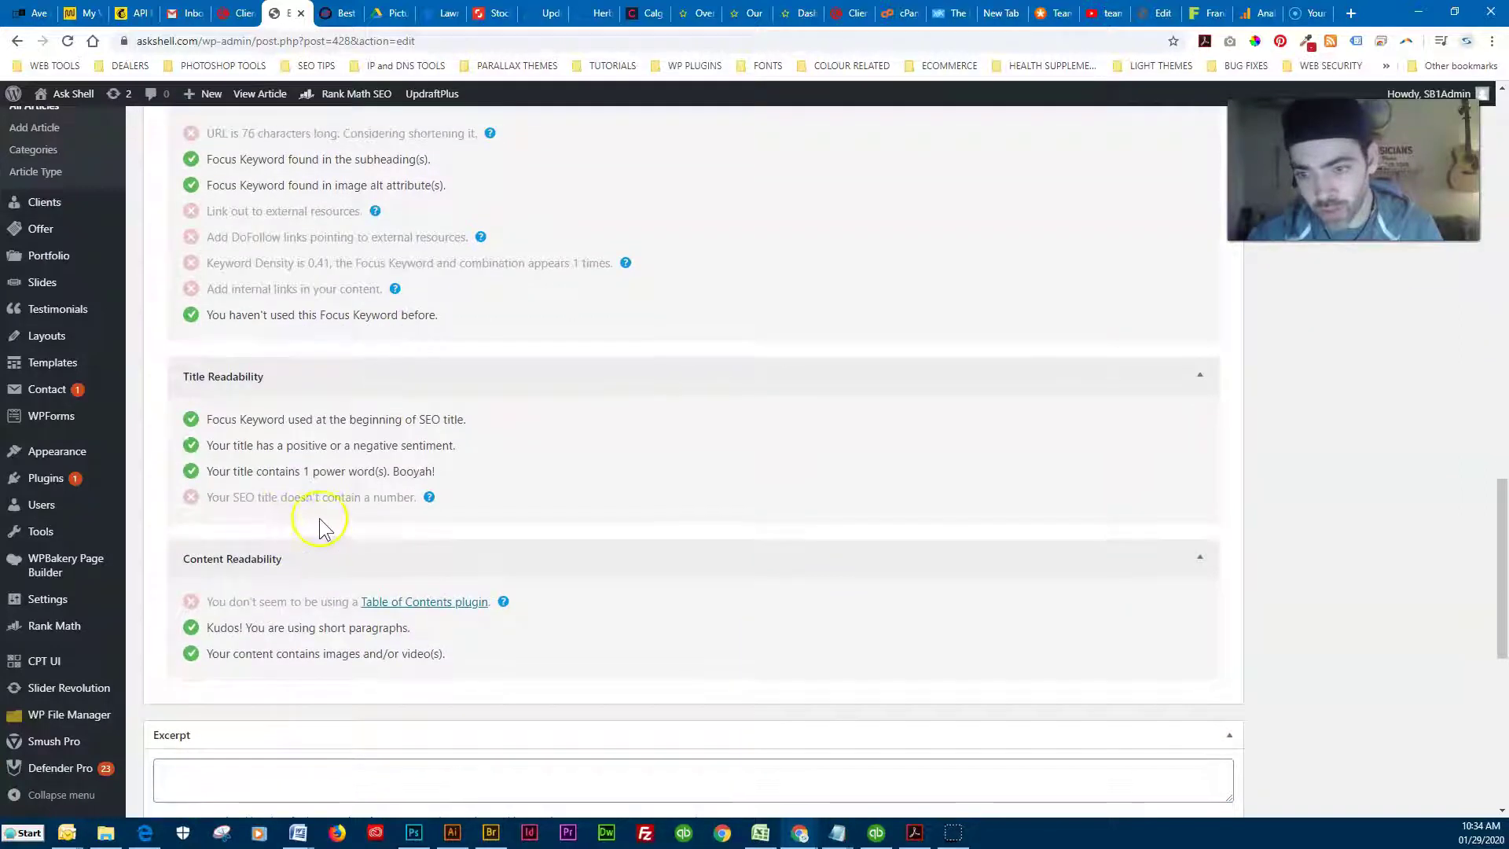
{"action": "mouse_move", "coordinate": [426, 503]}
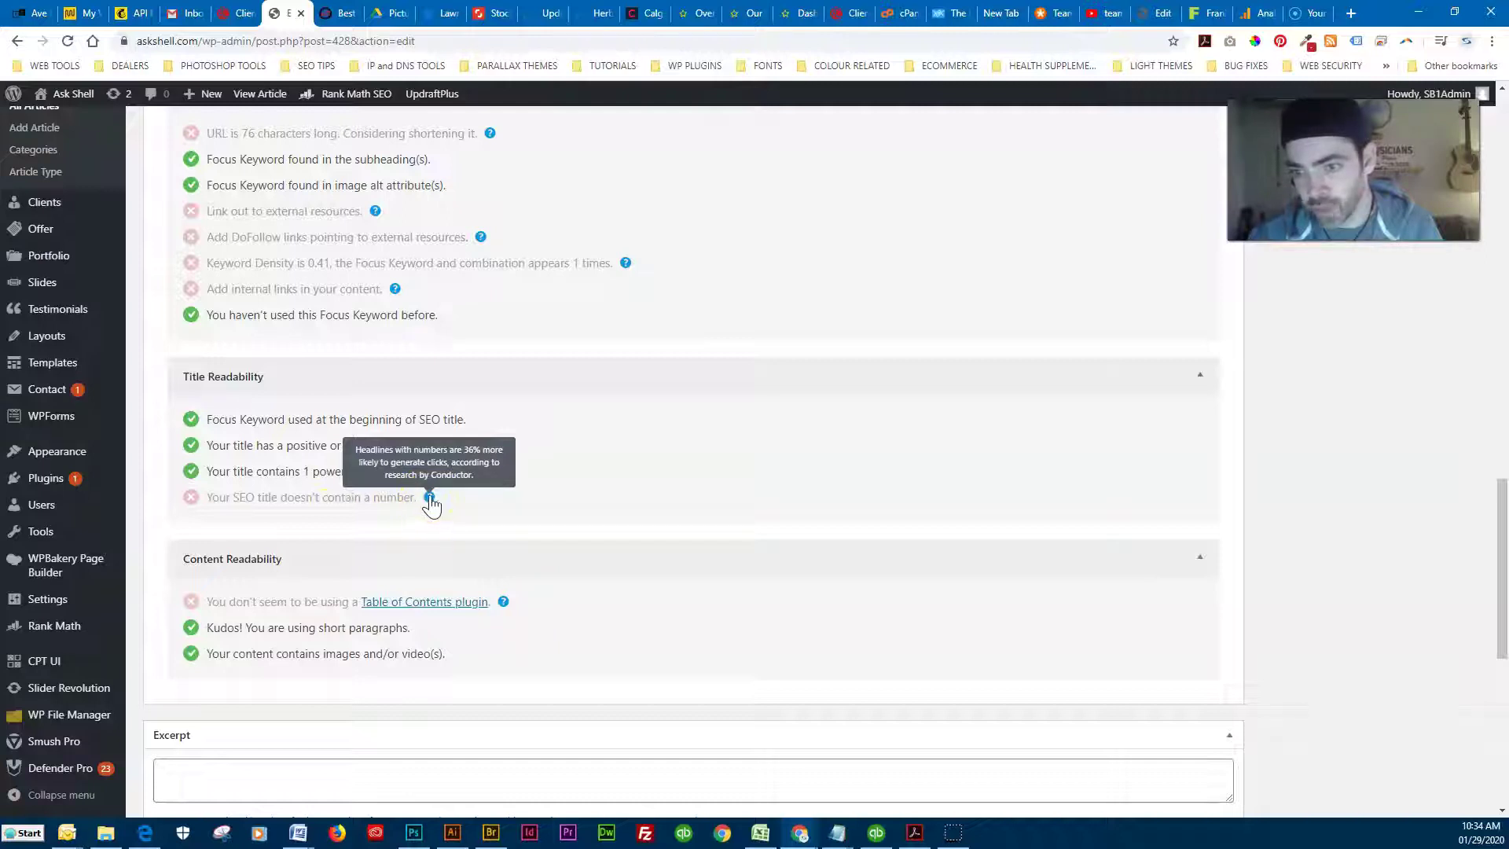
{"action": "left_click", "coordinate": [435, 504]}
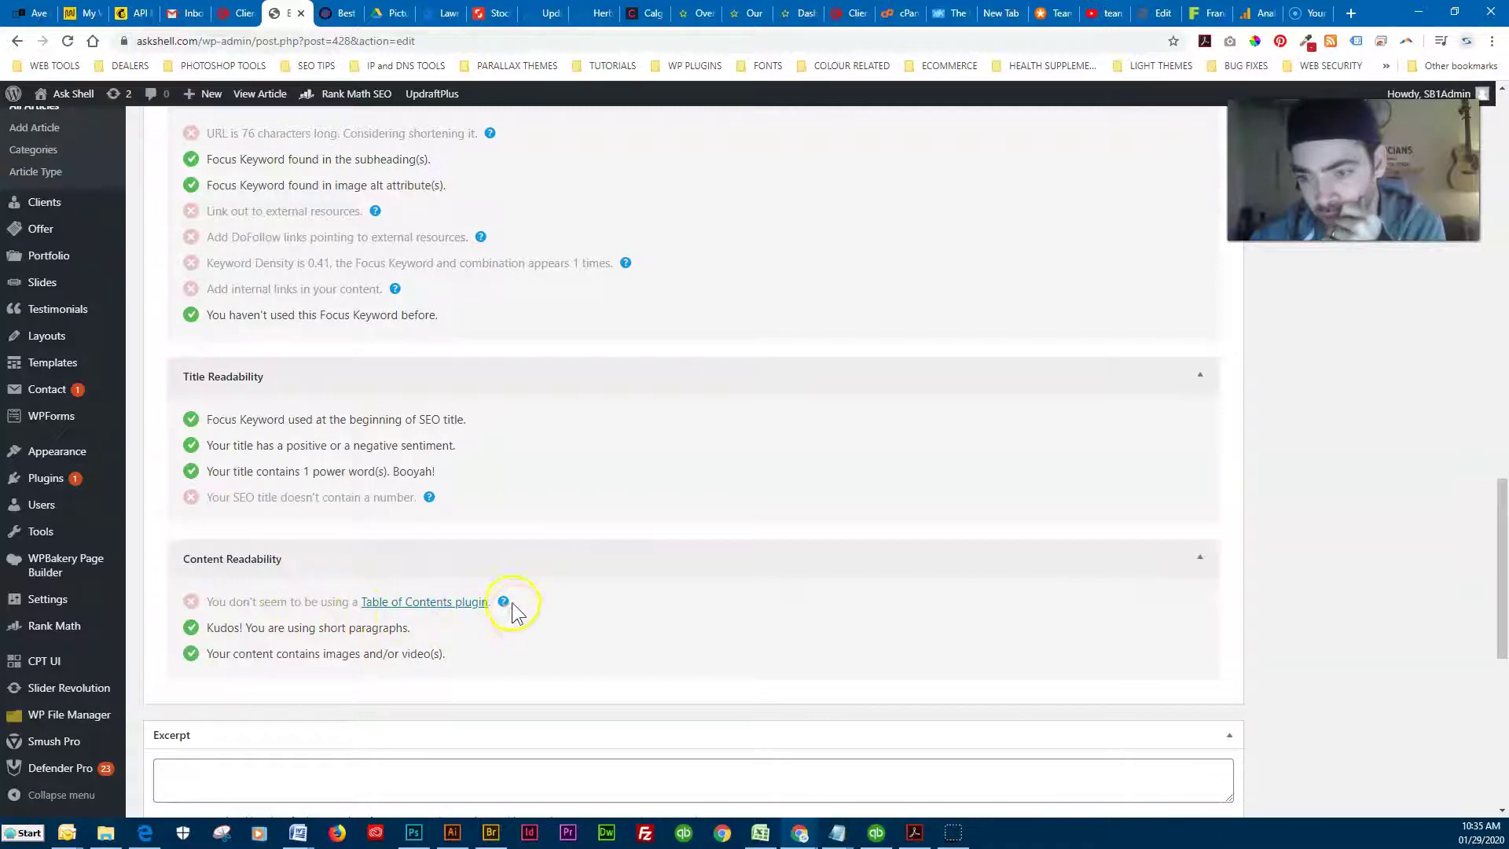
{"action": "mouse_move", "coordinate": [508, 610]}
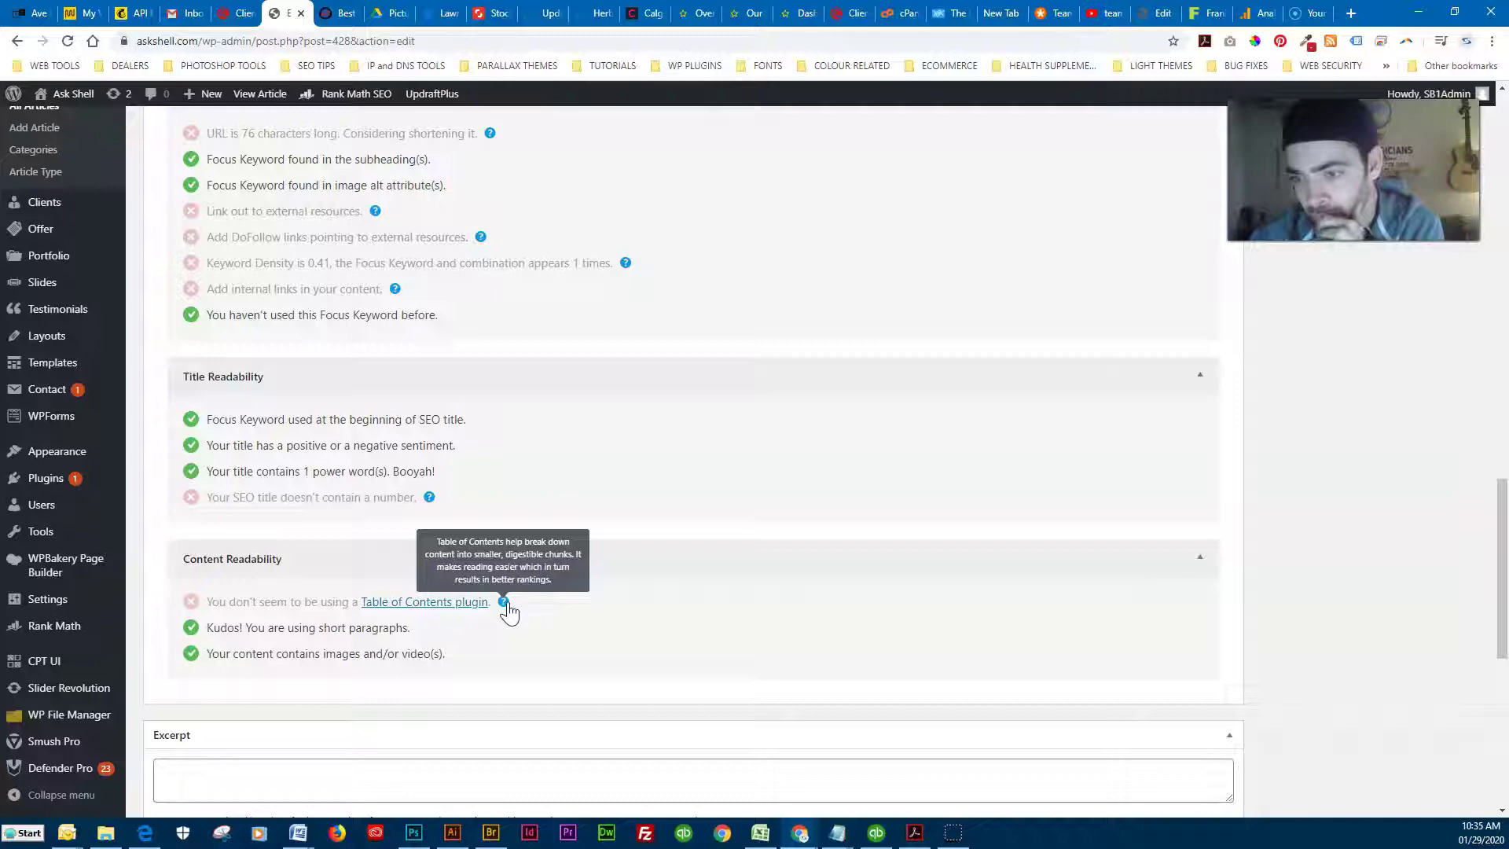
{"action": "scroll", "coordinate": [267, 653], "scroll_direction": "up", "scroll_amount": 4}
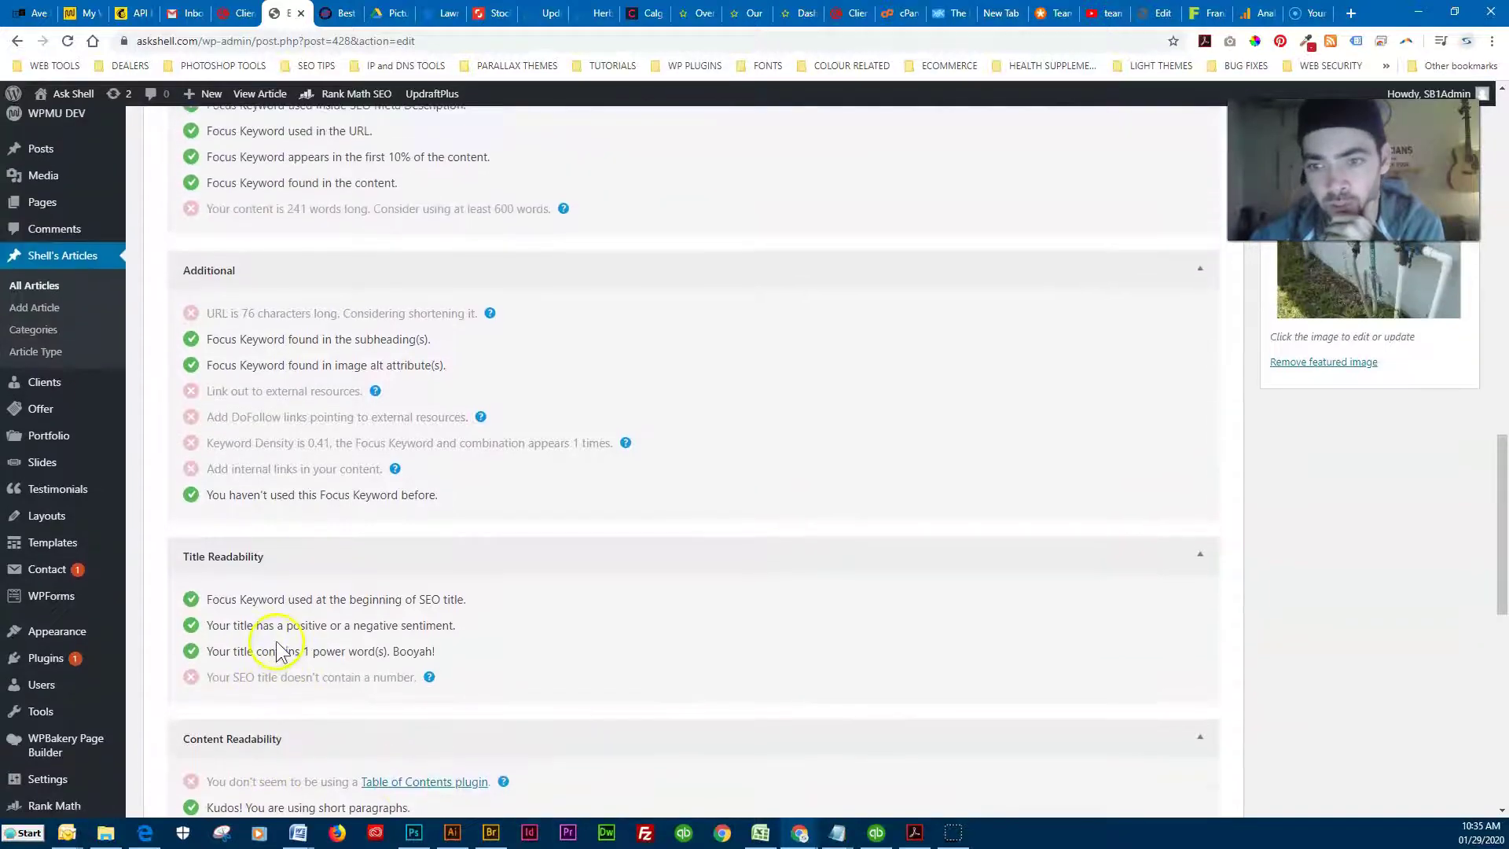
{"action": "scroll", "coordinate": [219, 574], "scroll_direction": "up", "scroll_amount": 3}
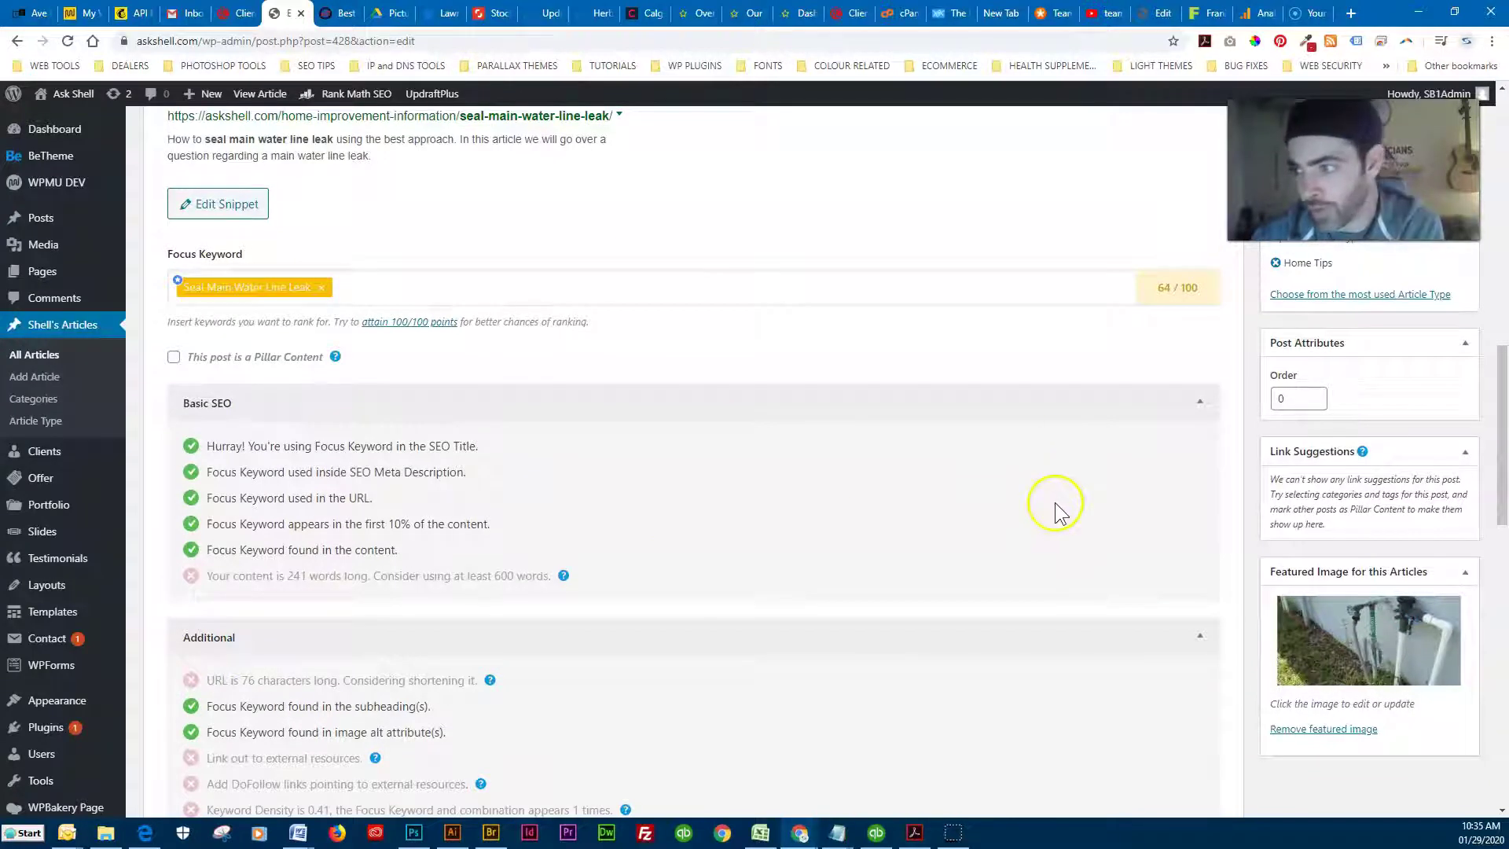
Step: Update the post from the Publish box
{"action": "scroll", "coordinate": [1195, 397], "scroll_direction": "up", "scroll_amount": 4}
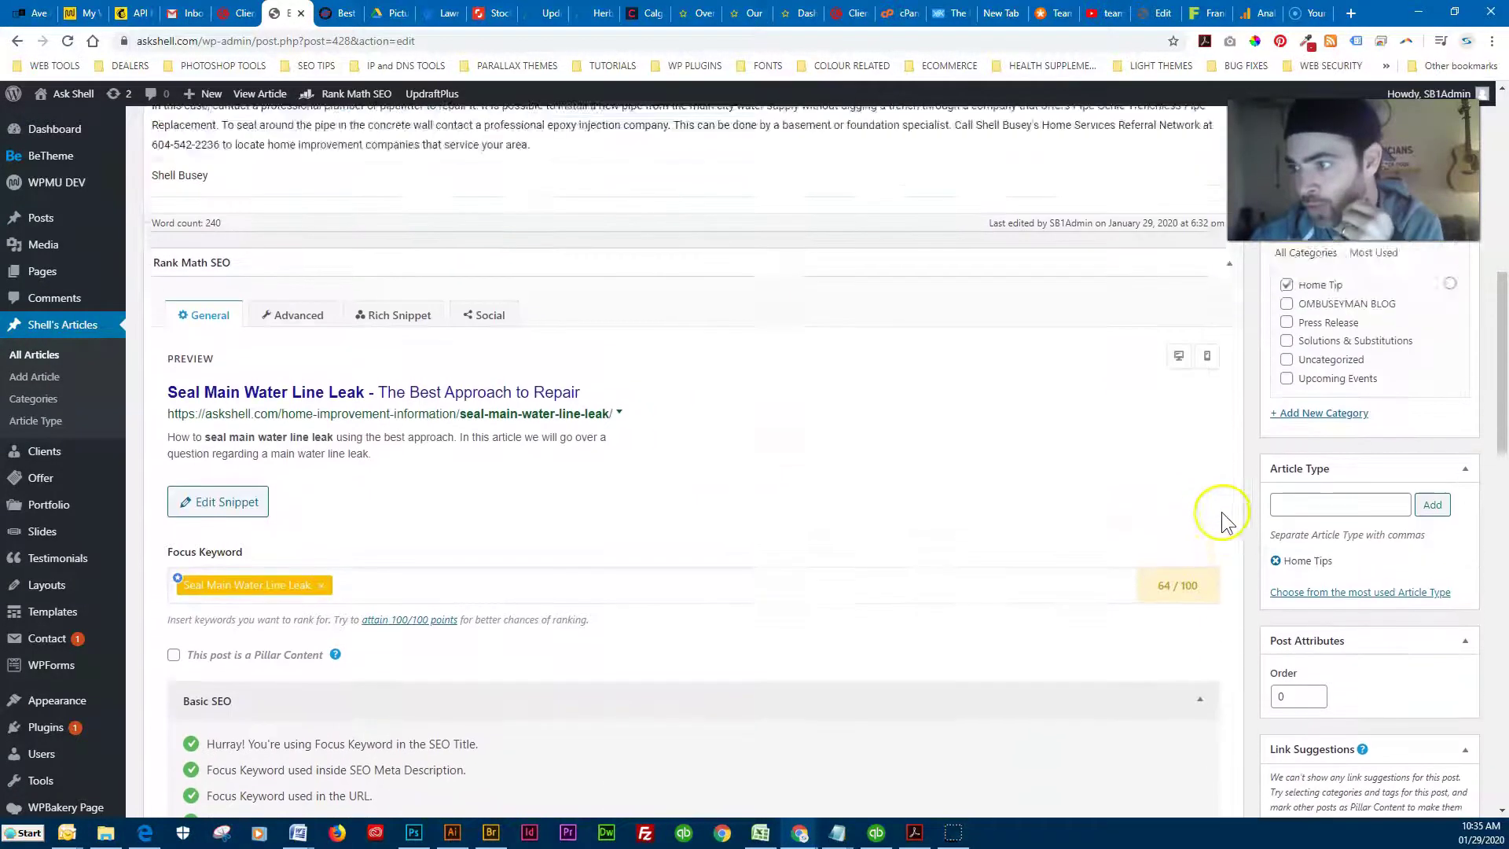
{"action": "scroll", "coordinate": [1225, 521], "scroll_direction": "up", "scroll_amount": 5}
{"action": "left_click", "coordinate": [1443, 399]}
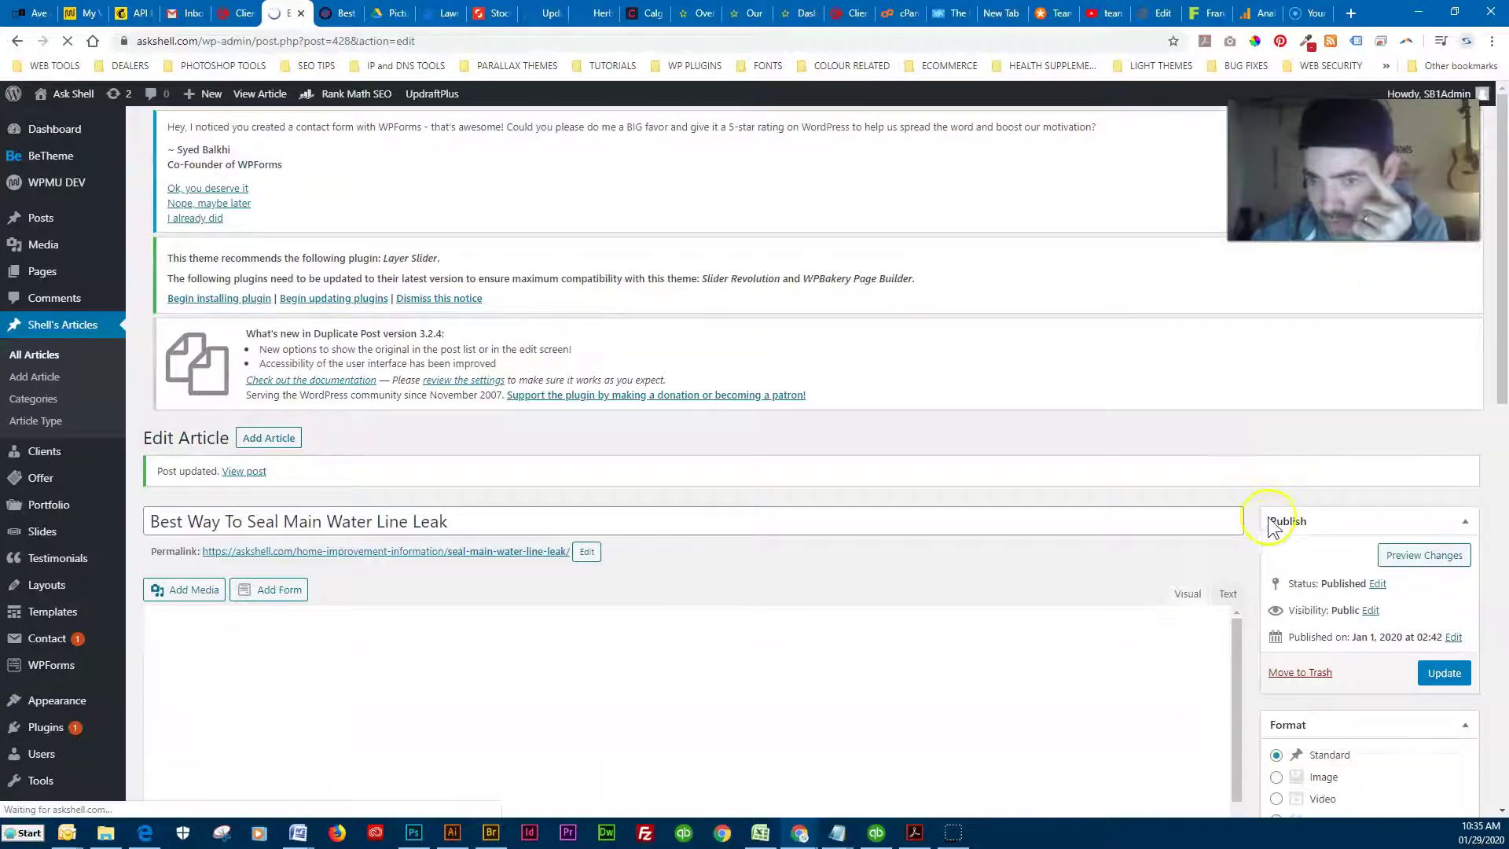
Step: Review the Rank Math SEO panel, now scoring 64/100
{"action": "scroll", "coordinate": [1255, 560], "scroll_direction": "down", "scroll_amount": 5}
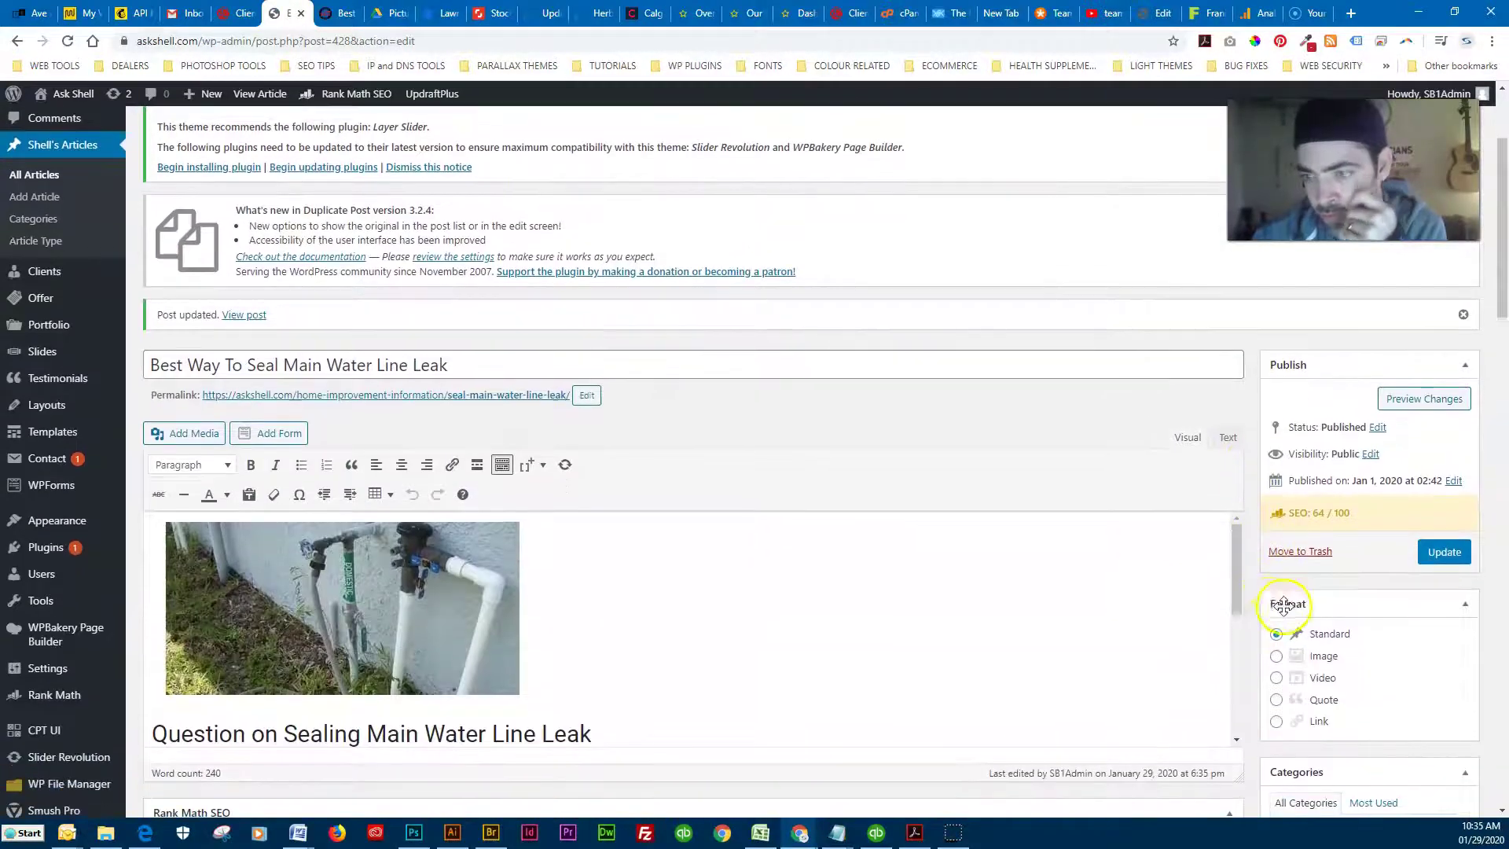
{"action": "scroll", "coordinate": [1248, 610], "scroll_direction": "down", "scroll_amount": 2}
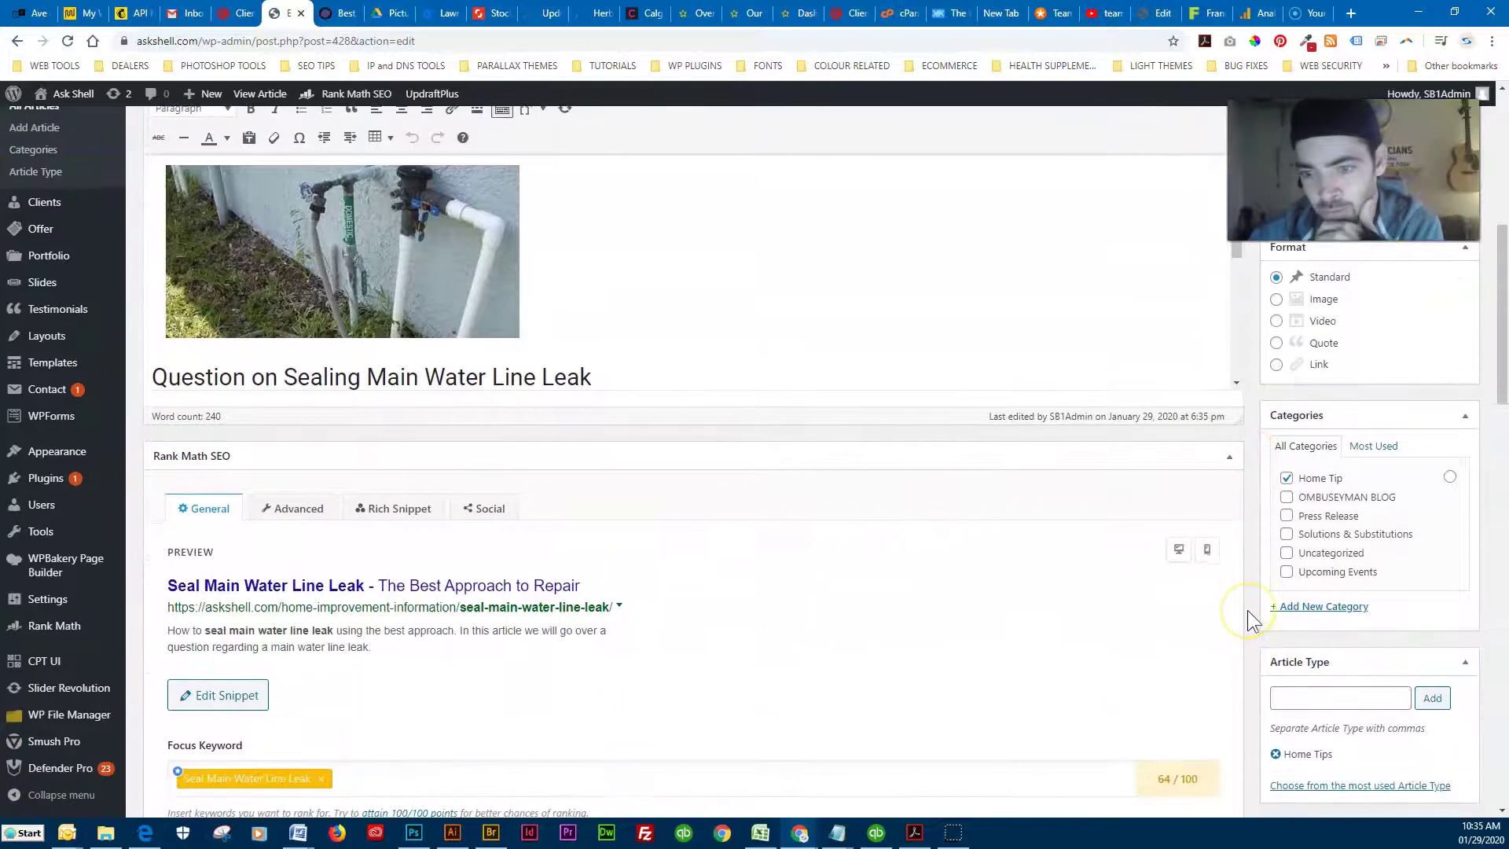
{"action": "scroll", "coordinate": [1252, 610], "scroll_direction": "down", "scroll_amount": 2}
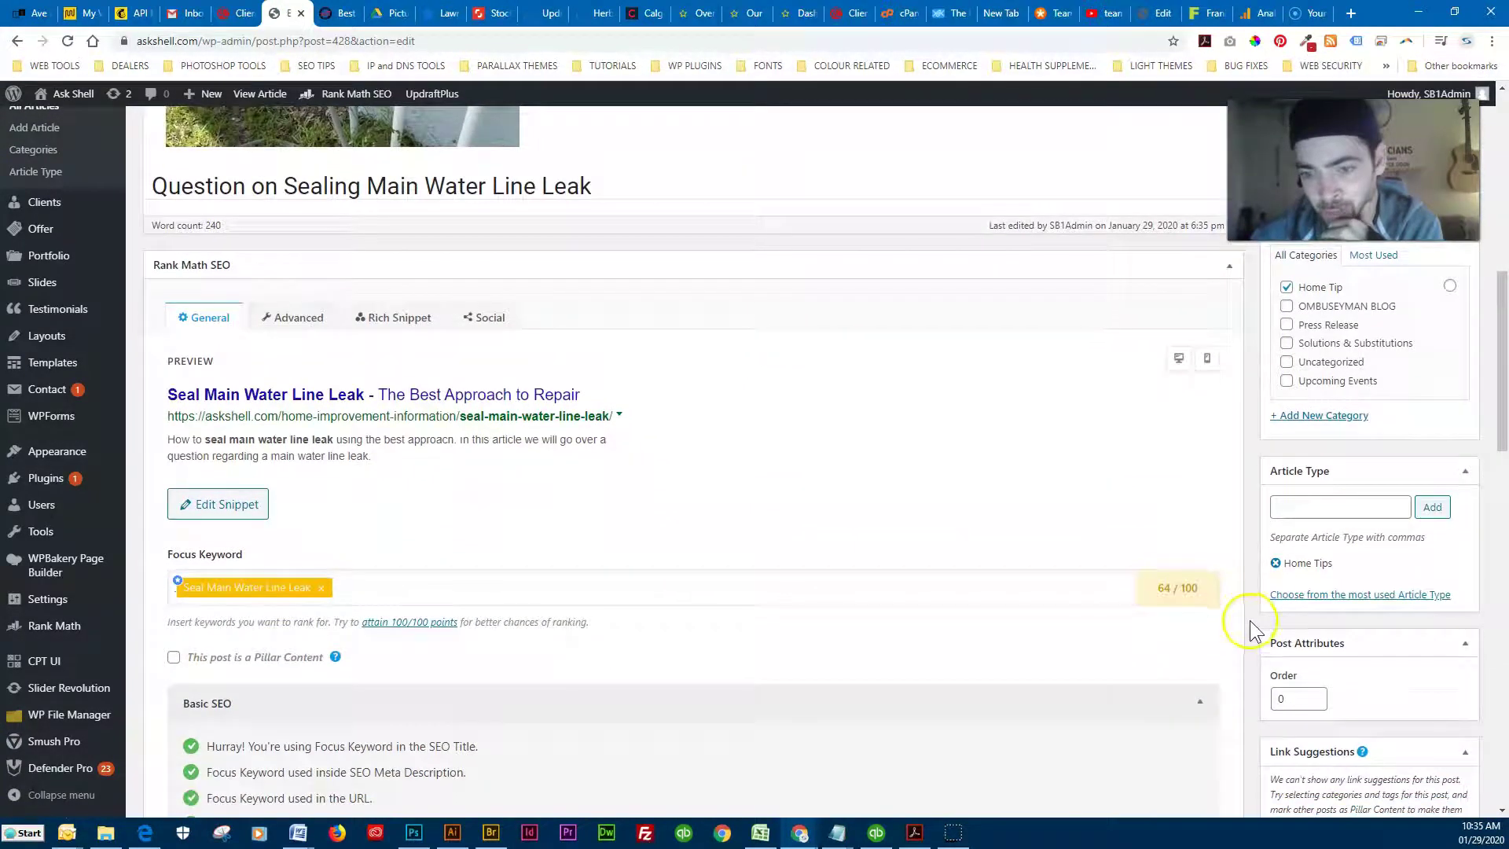
{"action": "left_click", "coordinate": [1251, 626]}
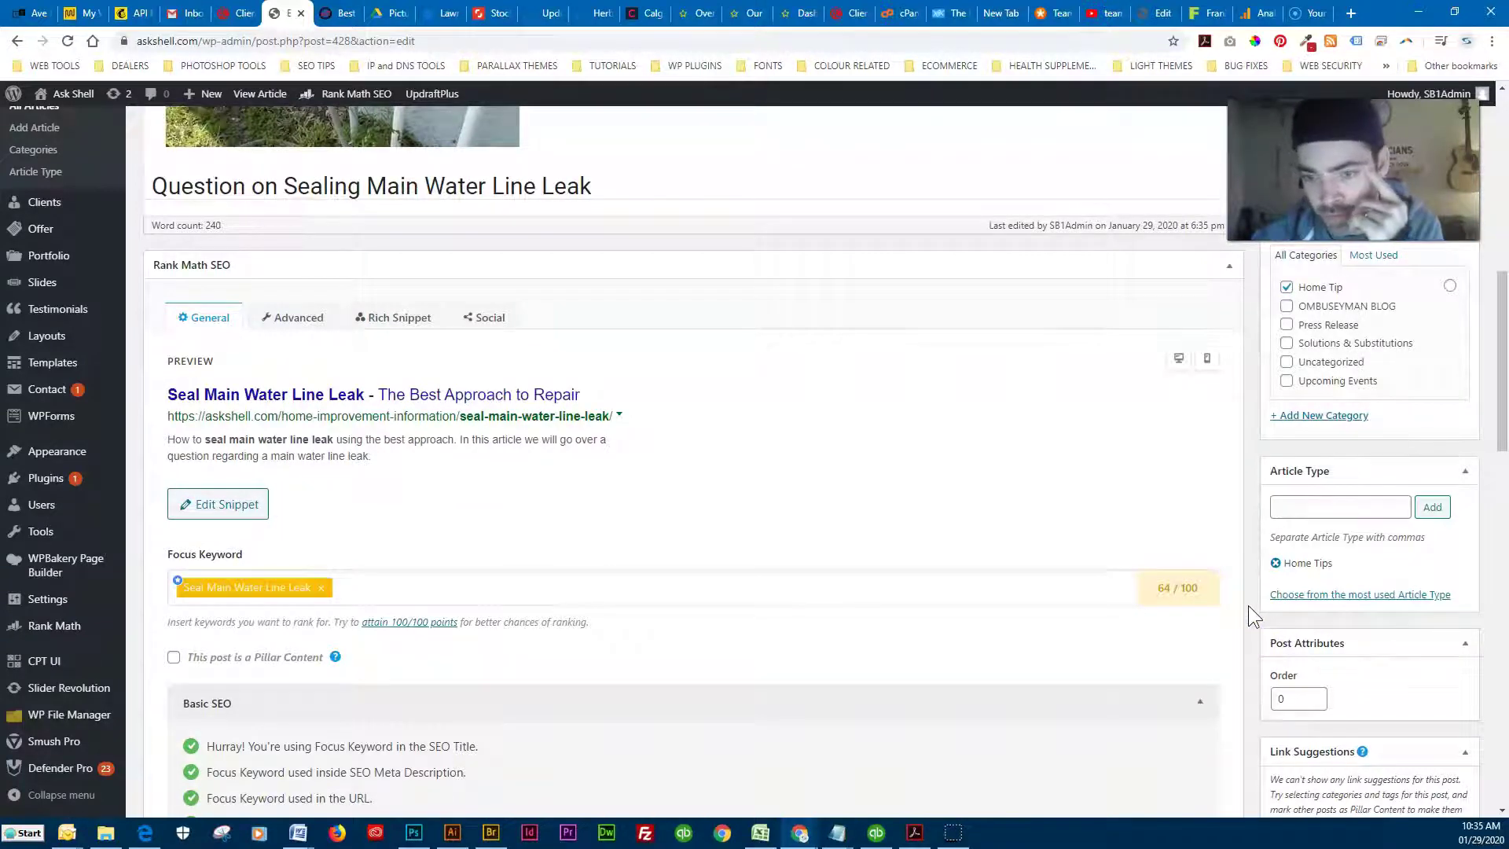
{"action": "scroll", "coordinate": [1248, 607], "scroll_direction": "down", "scroll_amount": 5}
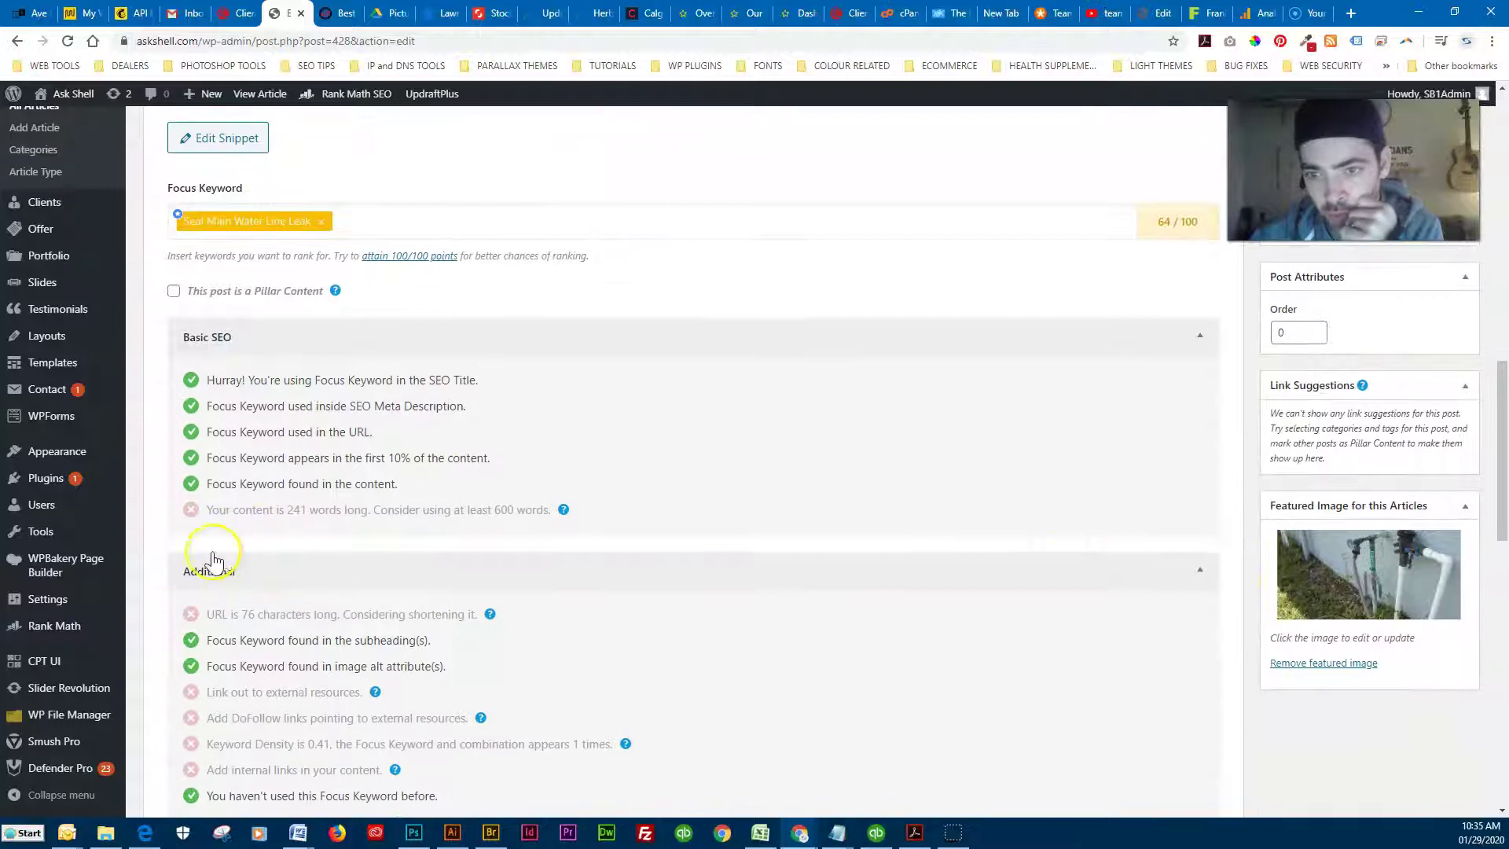
{"action": "scroll", "coordinate": [158, 535], "scroll_direction": "up", "scroll_amount": 2}
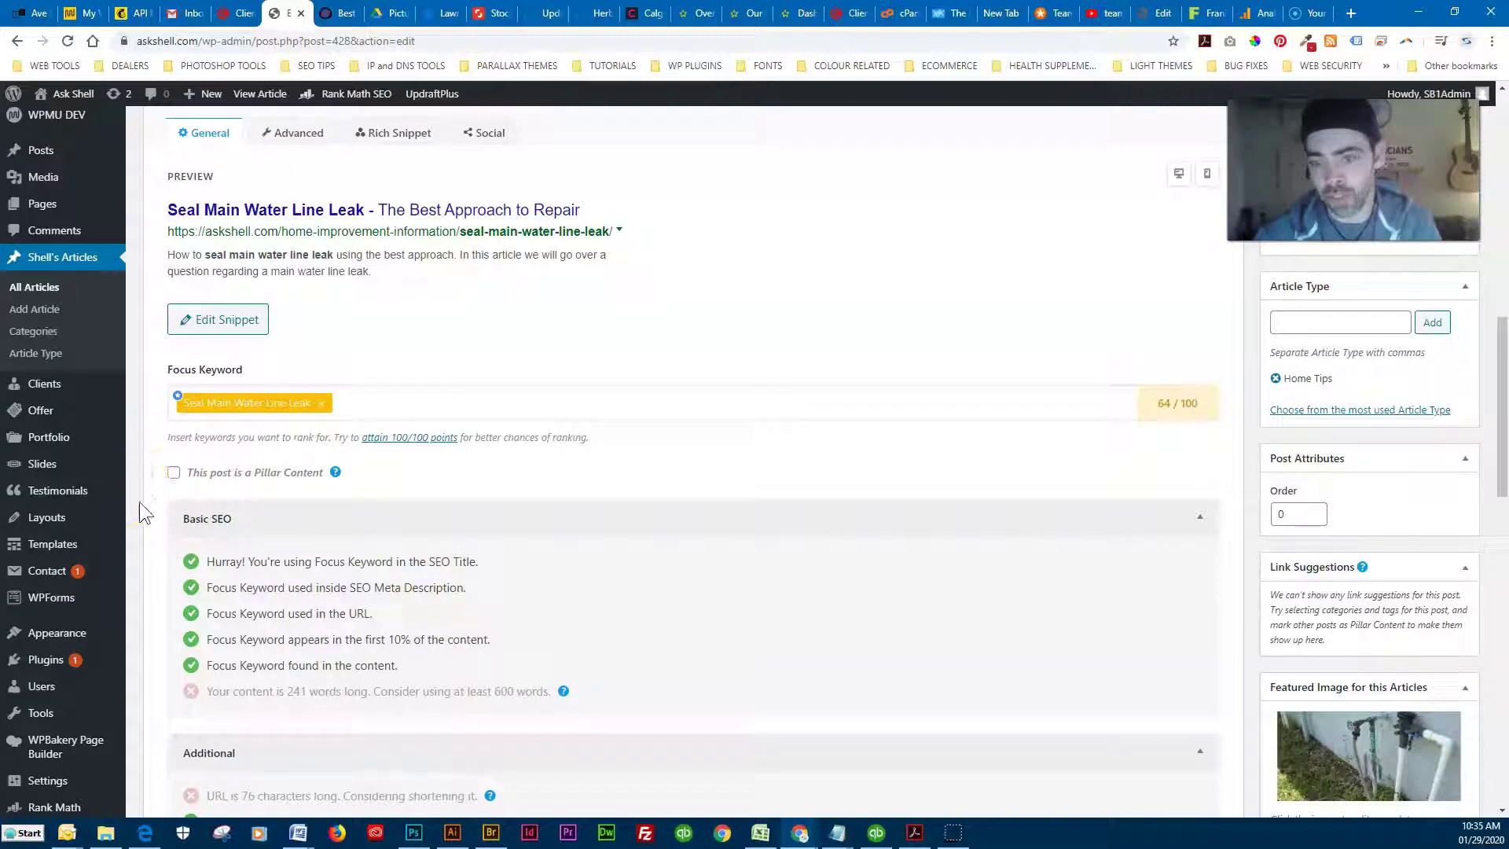
{"action": "scroll", "coordinate": [138, 519], "scroll_direction": "up", "scroll_amount": 4}
{"action": "scroll", "coordinate": [140, 526], "scroll_direction": "up", "scroll_amount": 4}
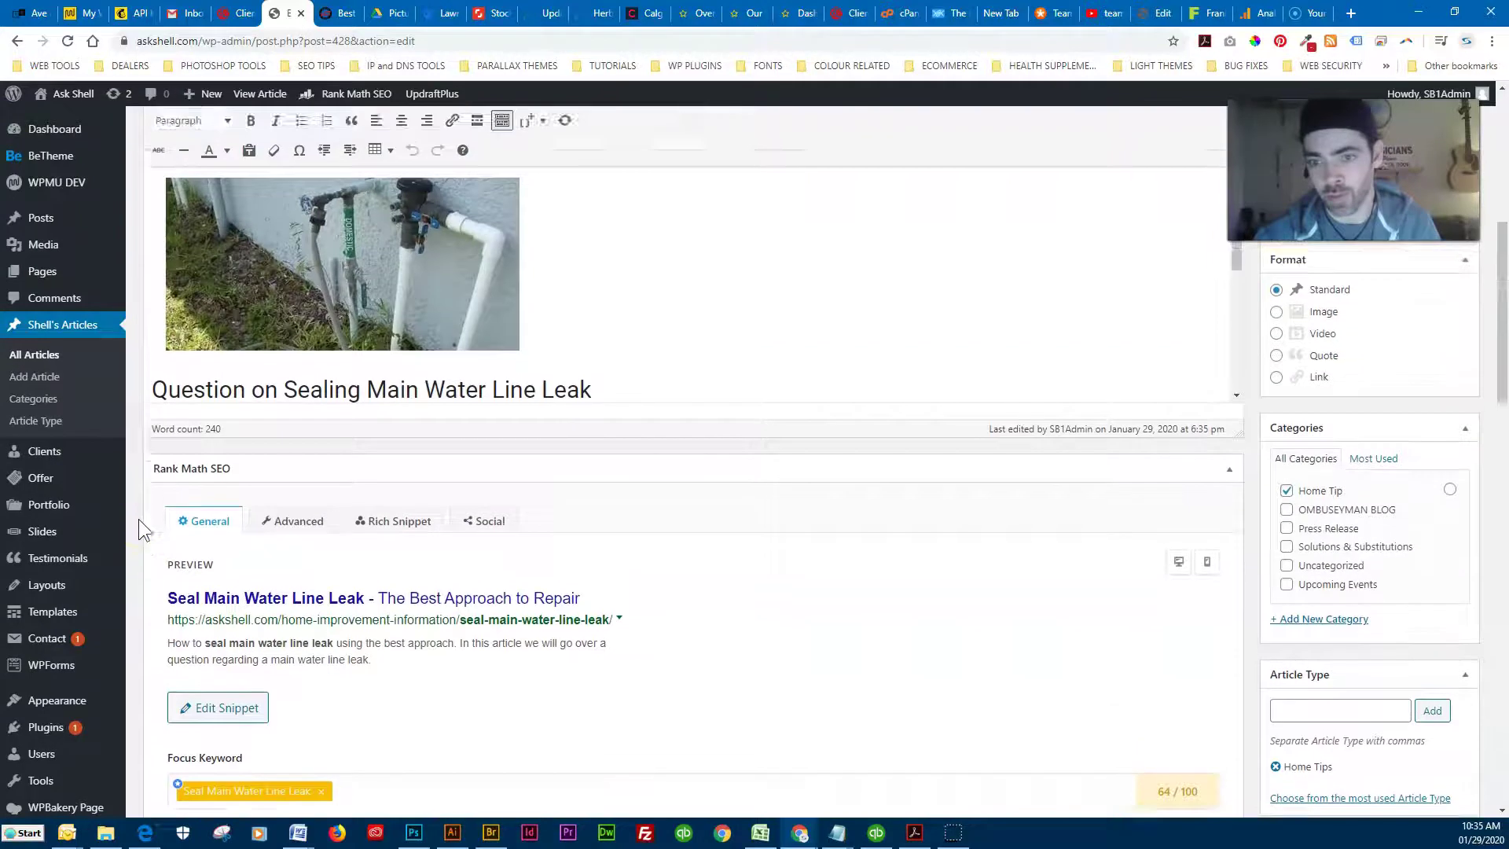
{"action": "scroll", "coordinate": [130, 451], "scroll_direction": "up", "scroll_amount": 1}
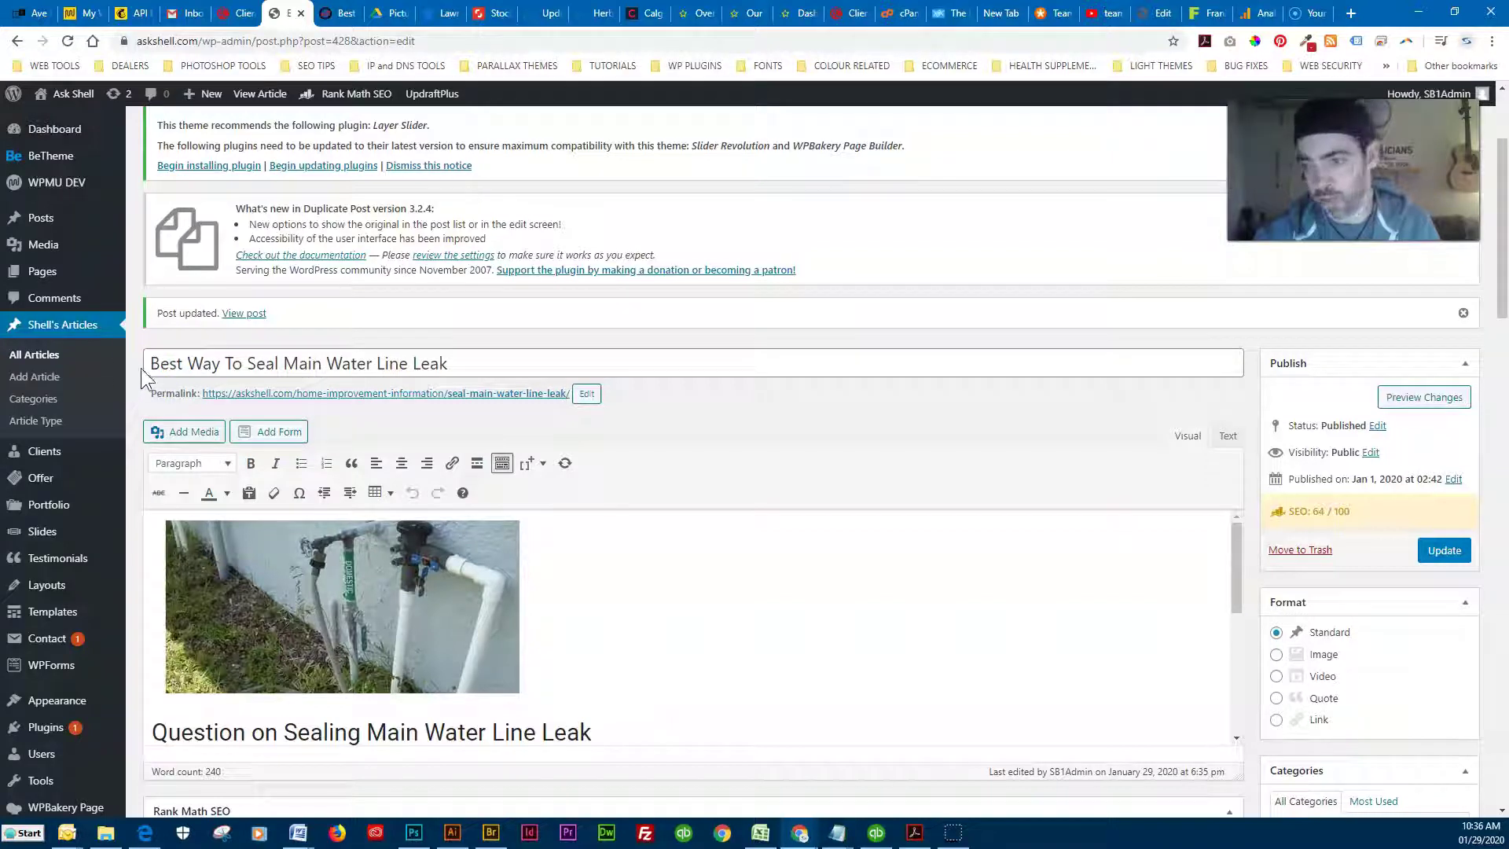
{"action": "scroll", "coordinate": [143, 393], "scroll_direction": "down", "scroll_amount": 4}
{"action": "scroll", "coordinate": [149, 455], "scroll_direction": "down", "scroll_amount": 6}
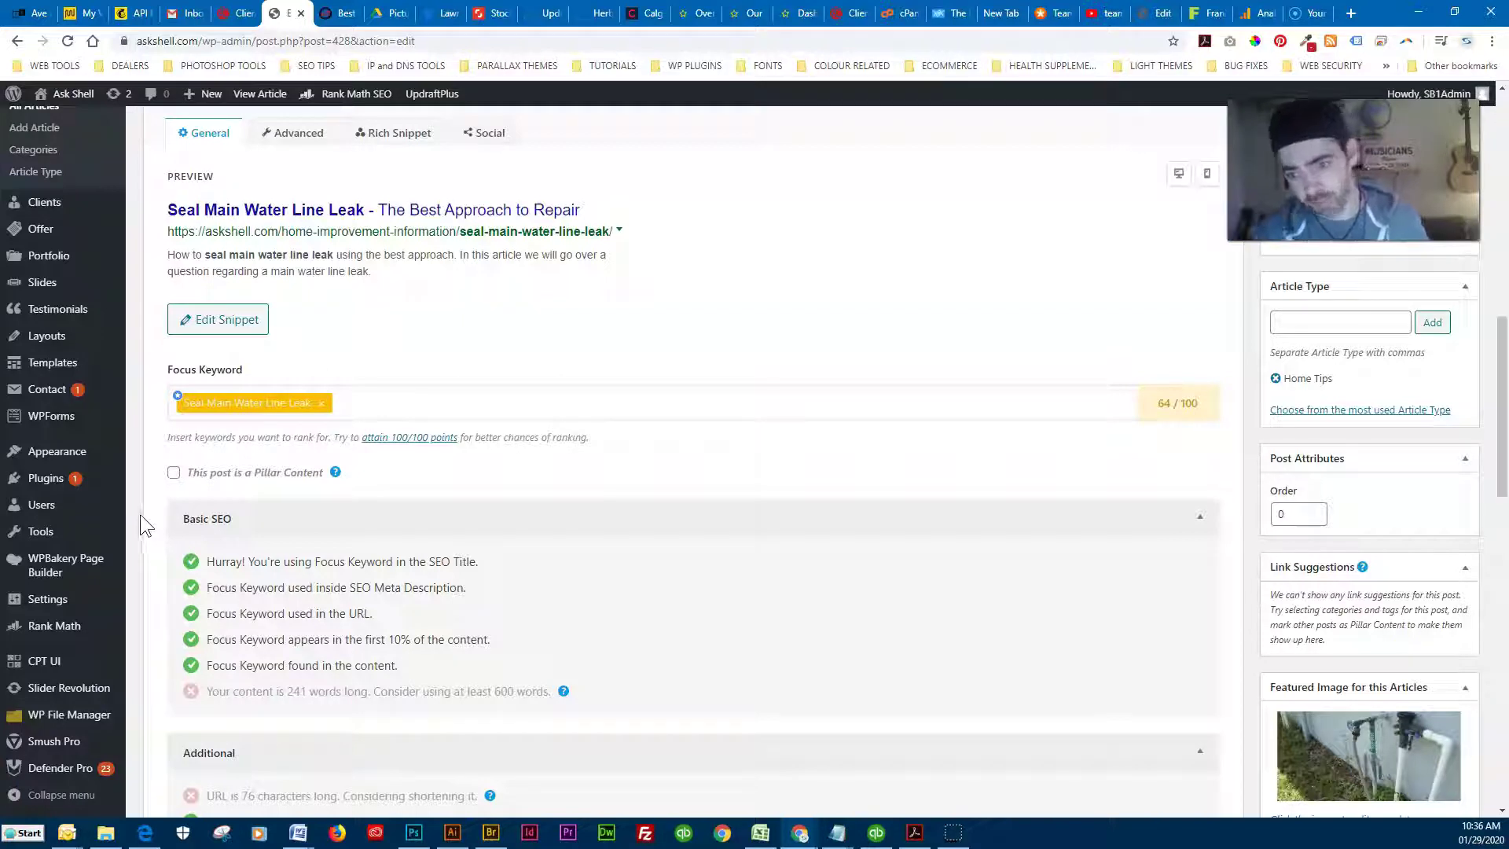
{"action": "scroll", "coordinate": [169, 523], "scroll_direction": "down", "scroll_amount": 2}
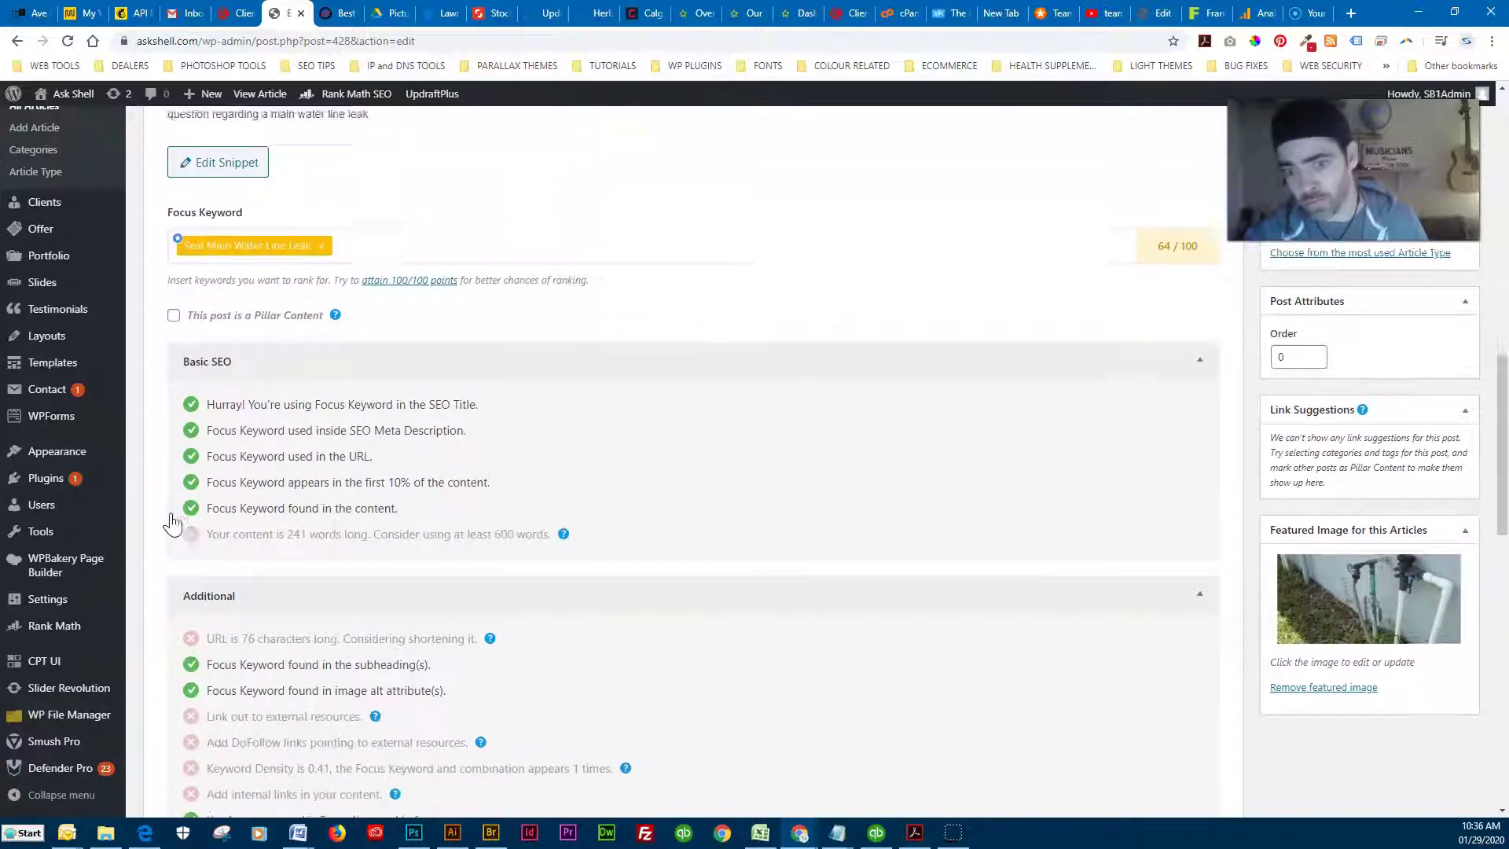
{"action": "scroll", "coordinate": [170, 542], "scroll_direction": "down", "scroll_amount": 3}
{"action": "scroll", "coordinate": [163, 582], "scroll_direction": "up", "scroll_amount": 2}
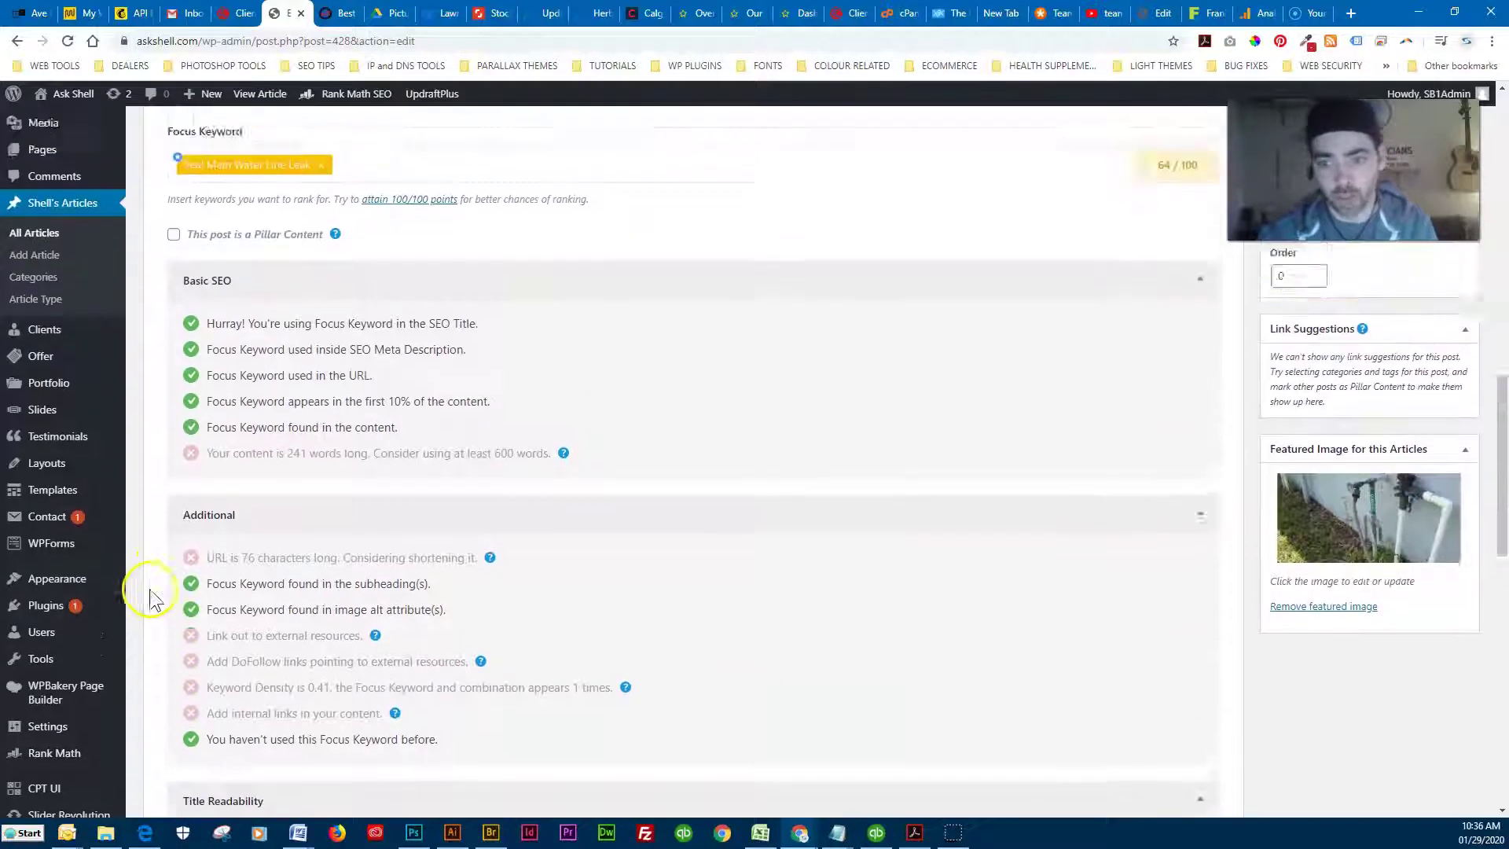
{"action": "scroll", "coordinate": [149, 592], "scroll_direction": "up", "scroll_amount": 15}
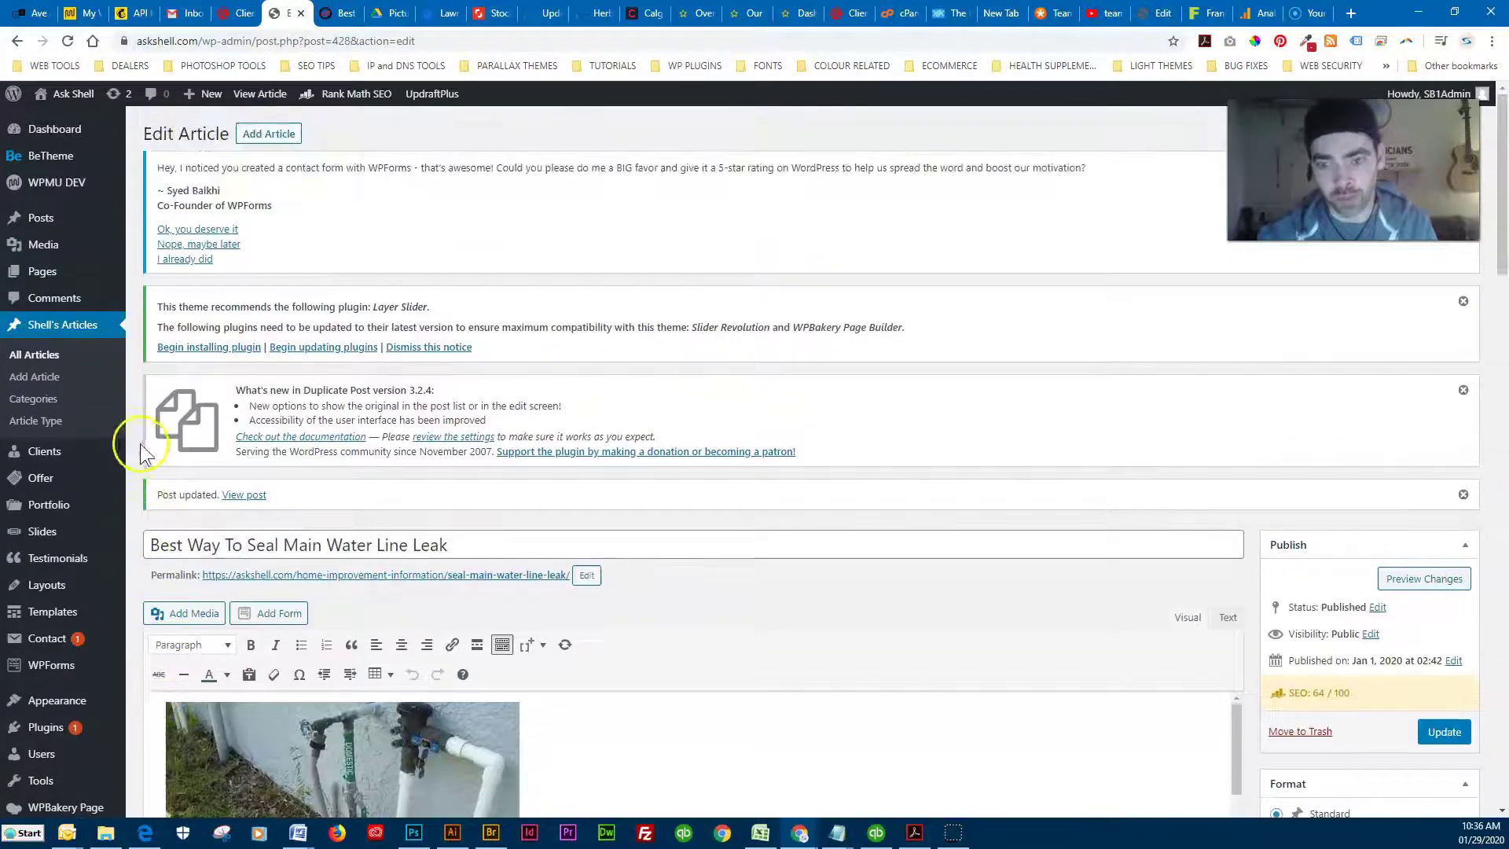
{"action": "scroll", "coordinate": [140, 443], "scroll_direction": "down", "scroll_amount": 4}
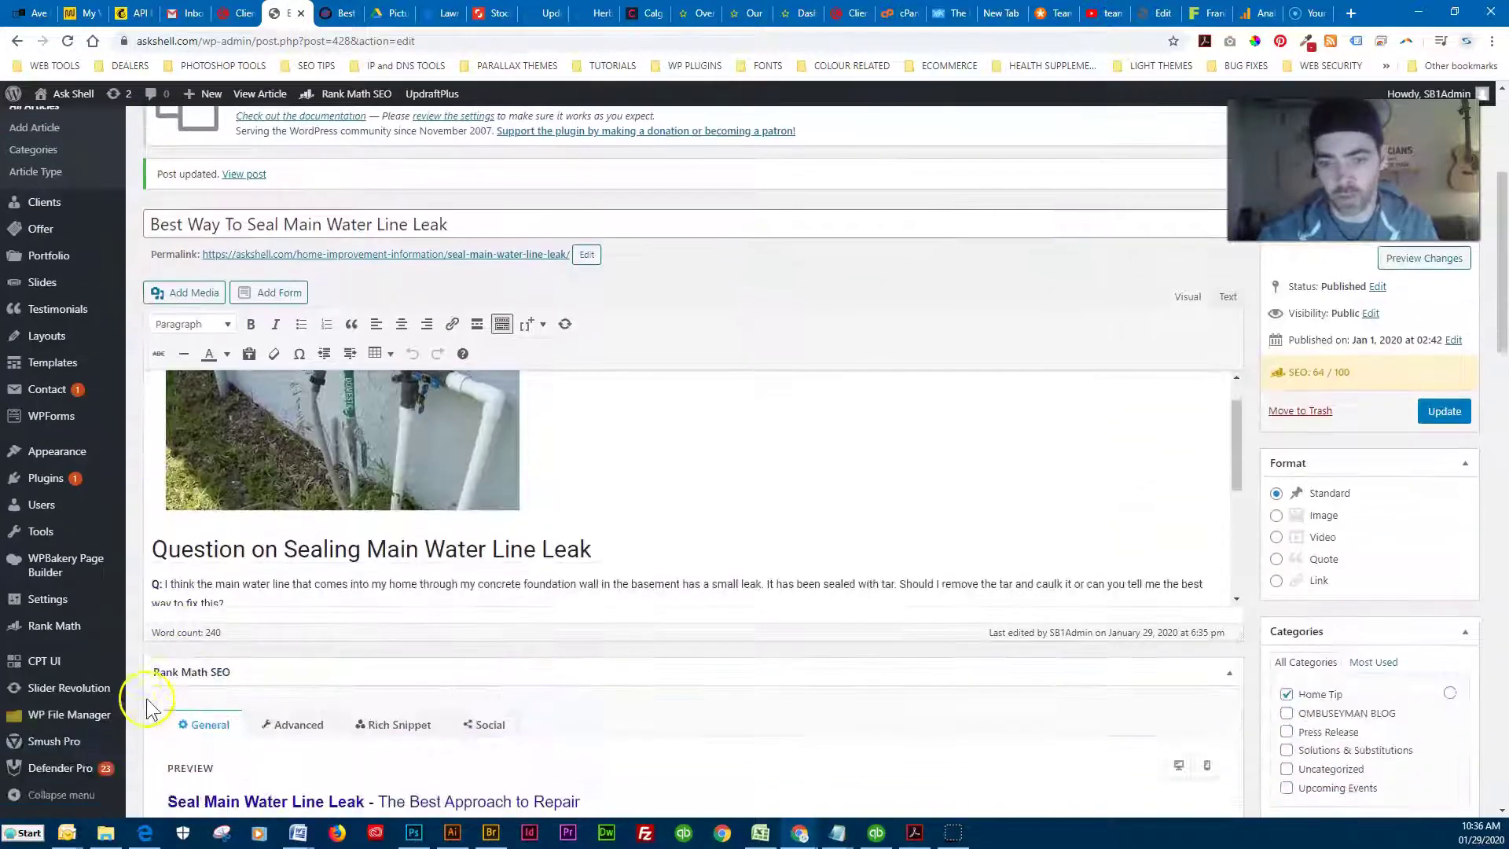